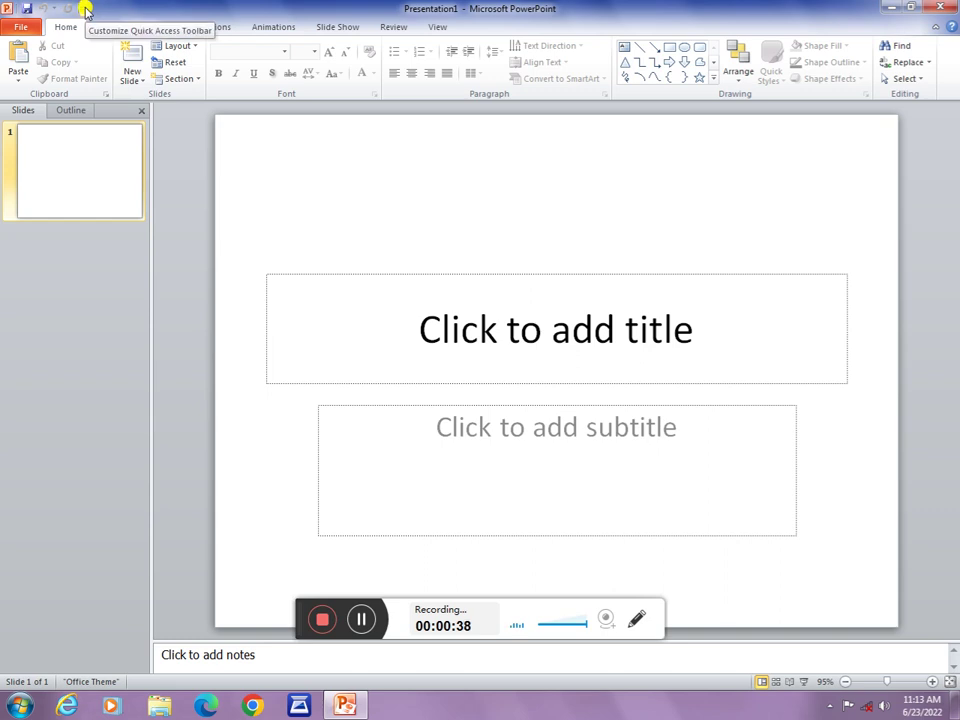
- Tick Quick Print in the Customize Quick Access Toolbar list, then recheck the list
{"action": "left_click", "coordinate": [88, 12]}
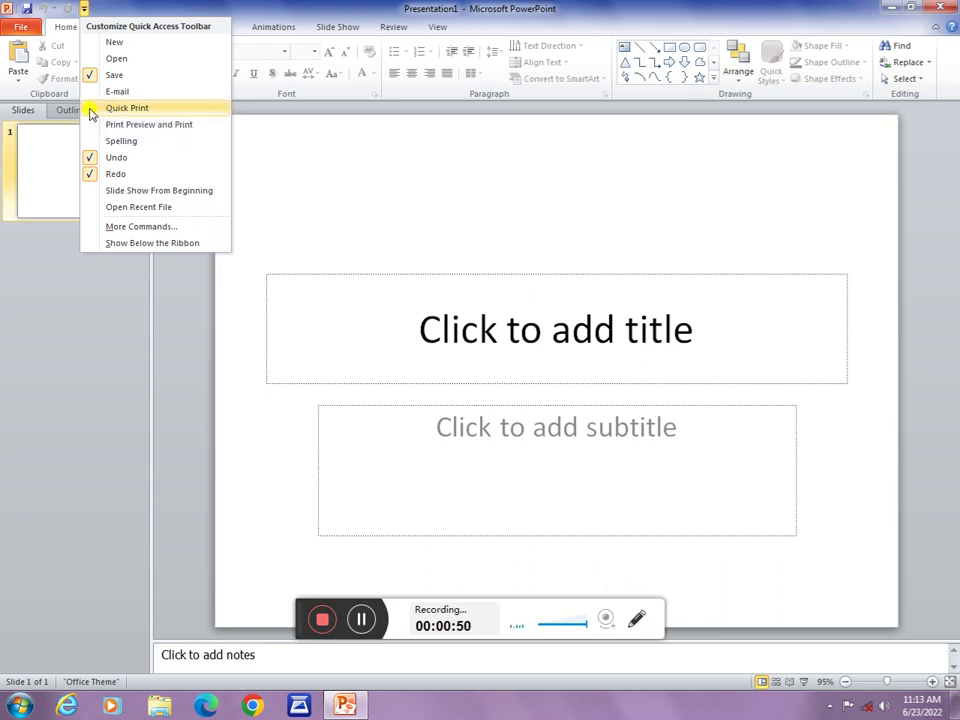
{"action": "left_click", "coordinate": [96, 108]}
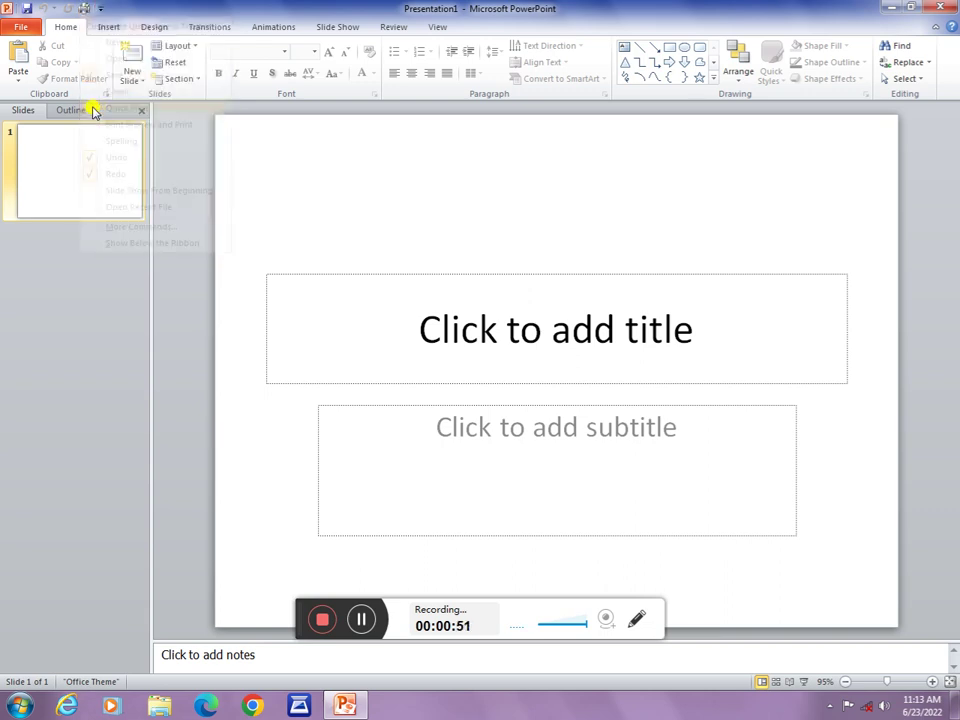
{"action": "left_click", "coordinate": [100, 9]}
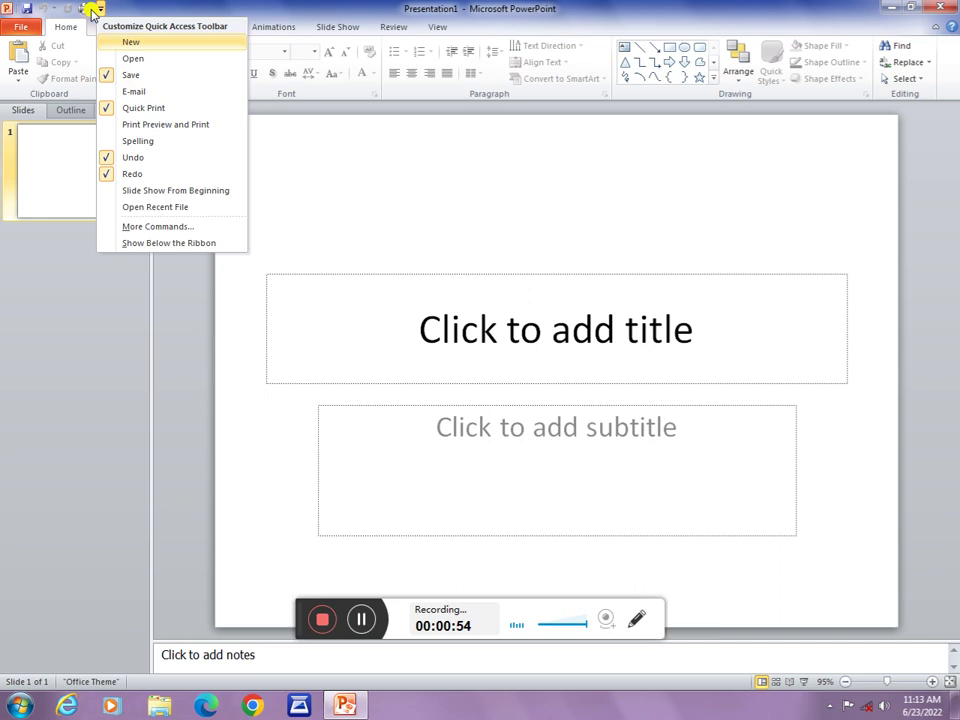
{"action": "left_click", "coordinate": [100, 8]}
{"action": "left_click", "coordinate": [100, 8]}
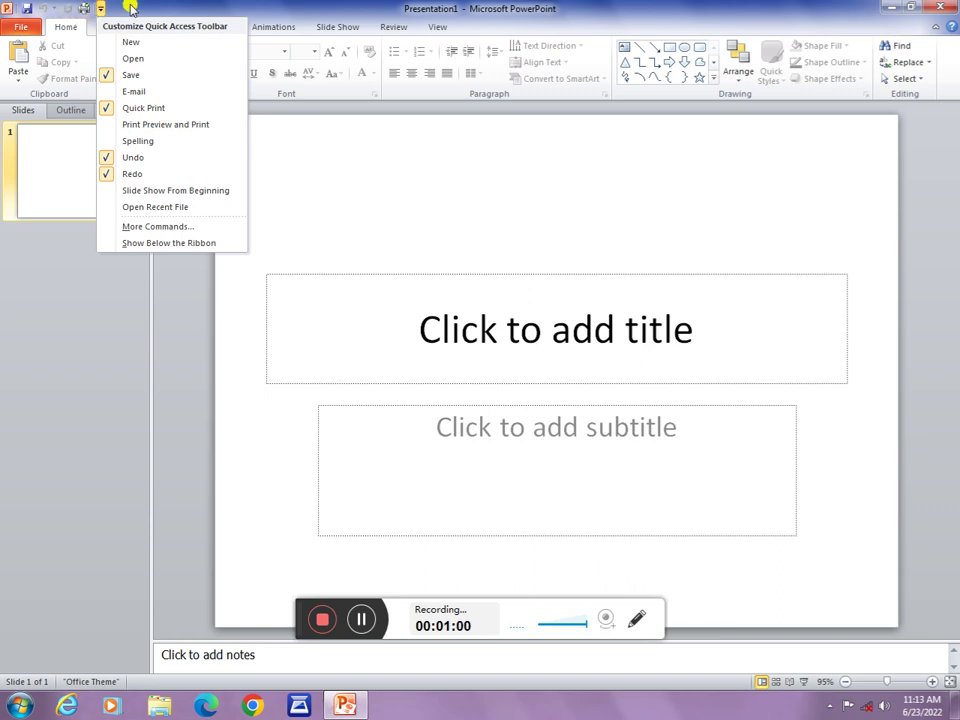
{"action": "left_click", "coordinate": [102, 8]}
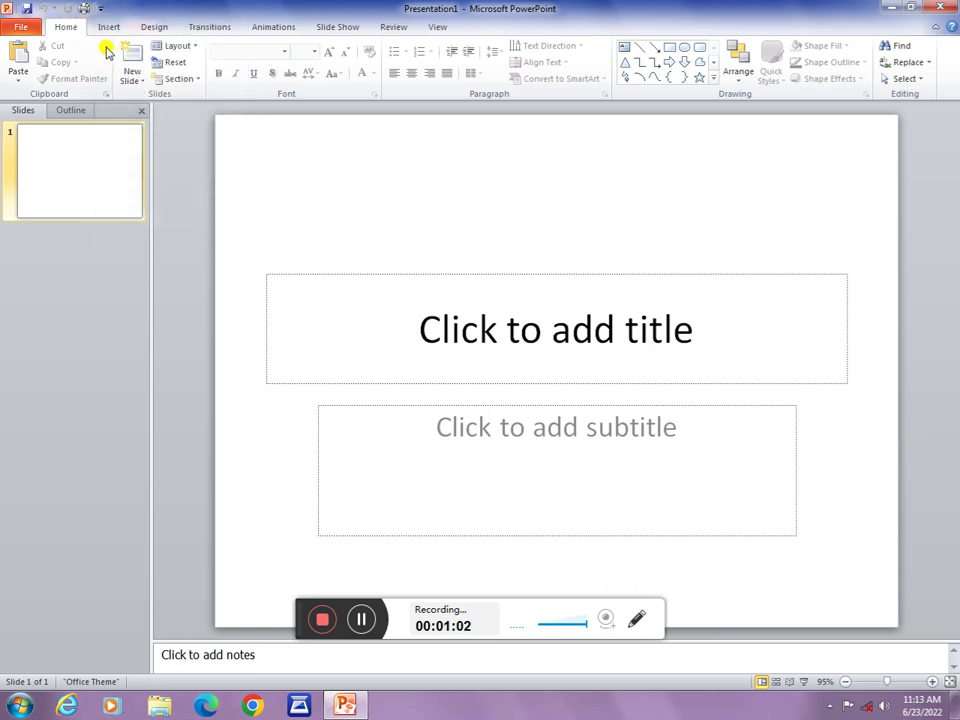
{"action": "left_click", "coordinate": [24, 30]}
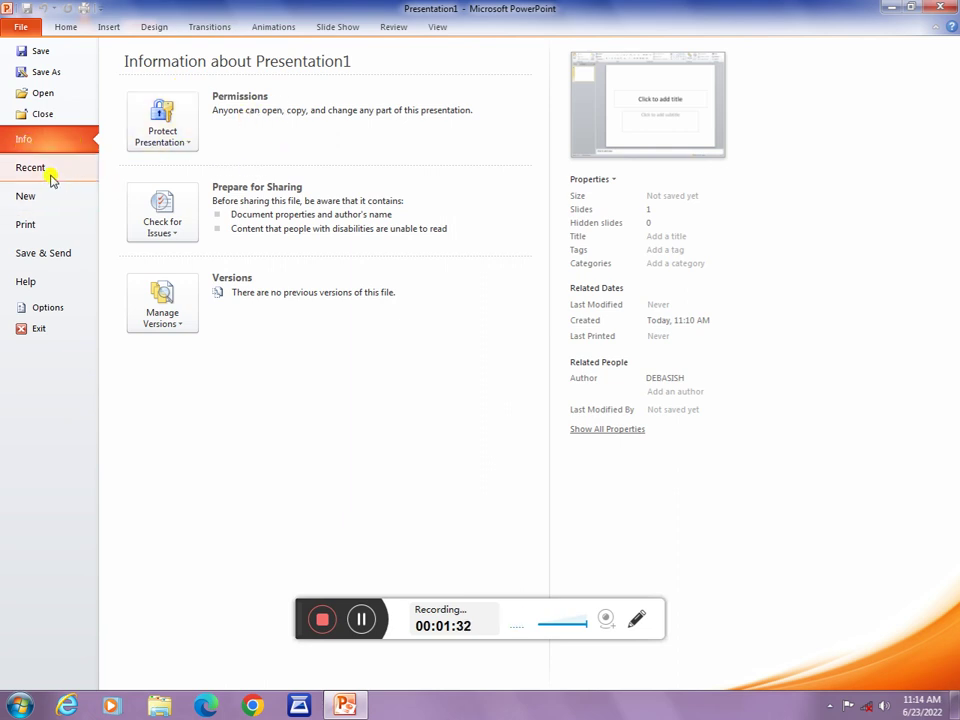
{"action": "left_click", "coordinate": [41, 176]}
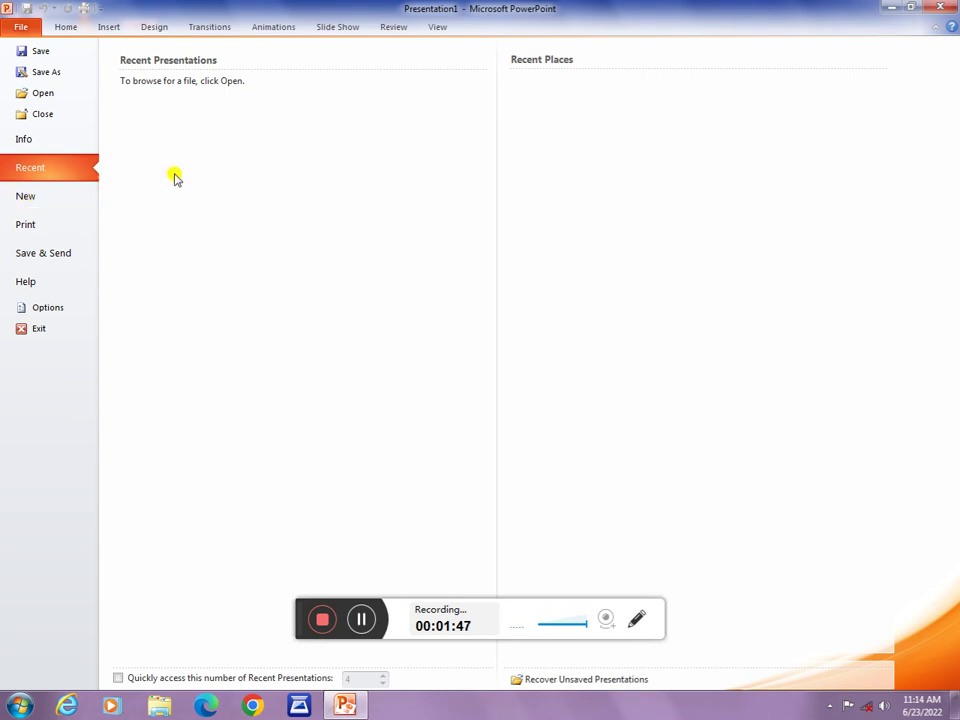
{"action": "left_click", "coordinate": [26, 26]}
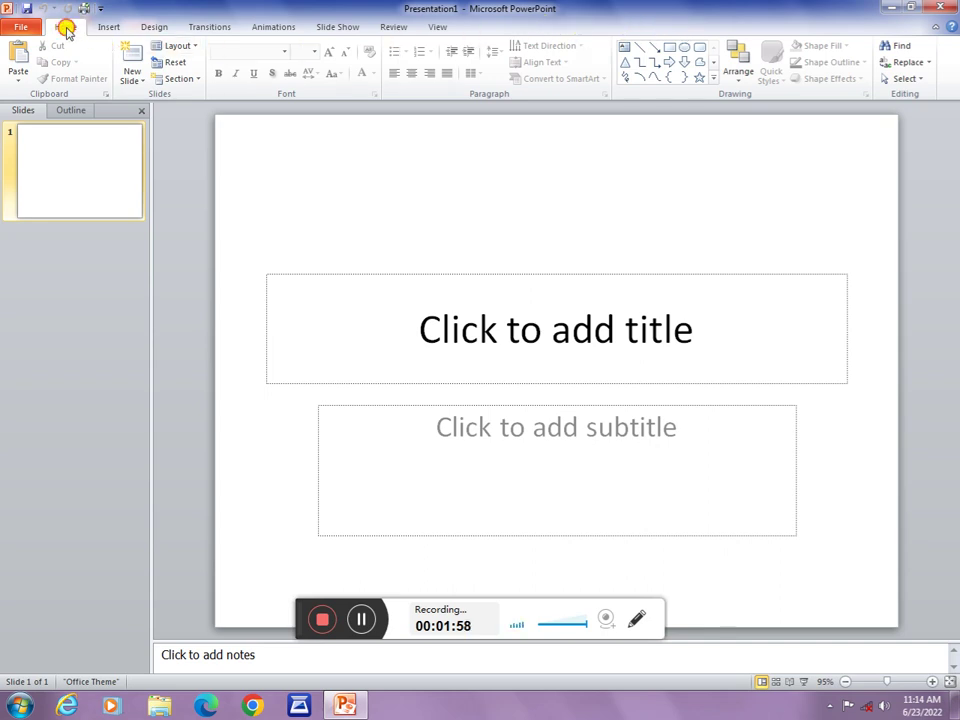
{"action": "left_click", "coordinate": [108, 27]}
{"action": "left_click", "coordinate": [154, 26]}
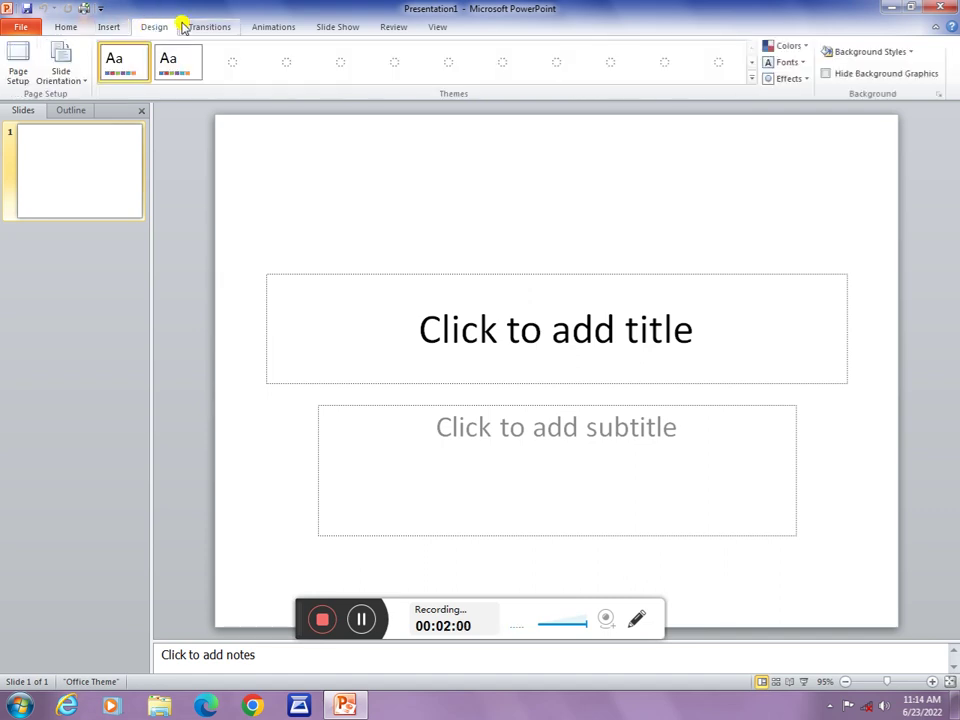
{"action": "left_click", "coordinate": [212, 27]}
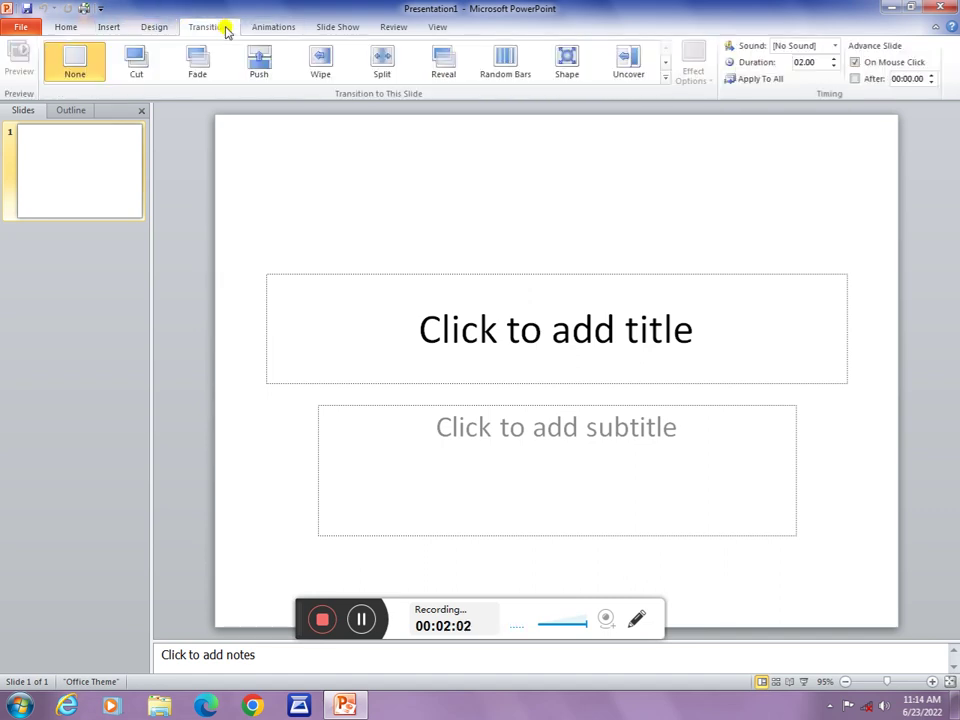
{"action": "left_click", "coordinate": [284, 30]}
{"action": "left_click", "coordinate": [338, 27]}
{"action": "left_click", "coordinate": [393, 27]}
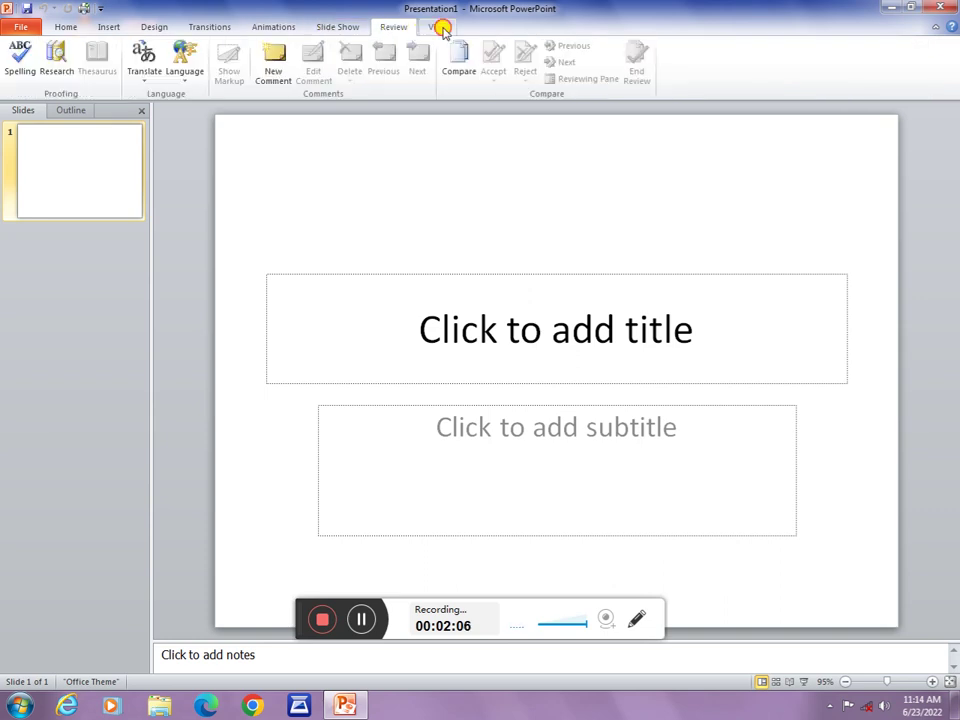
{"action": "left_click", "coordinate": [438, 27]}
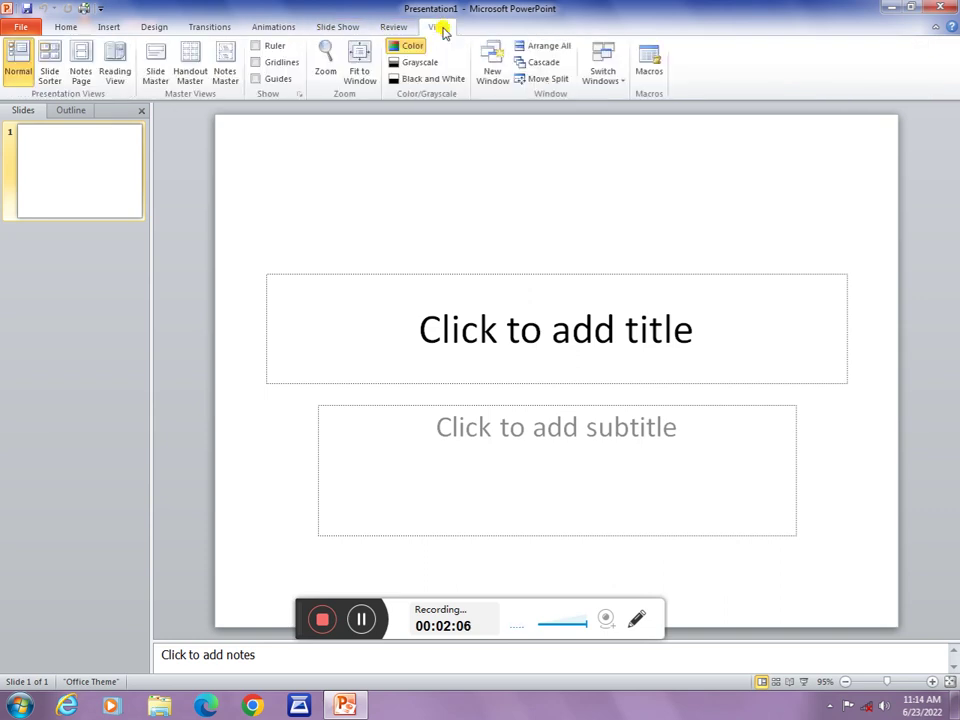
{"action": "left_click", "coordinate": [65, 28]}
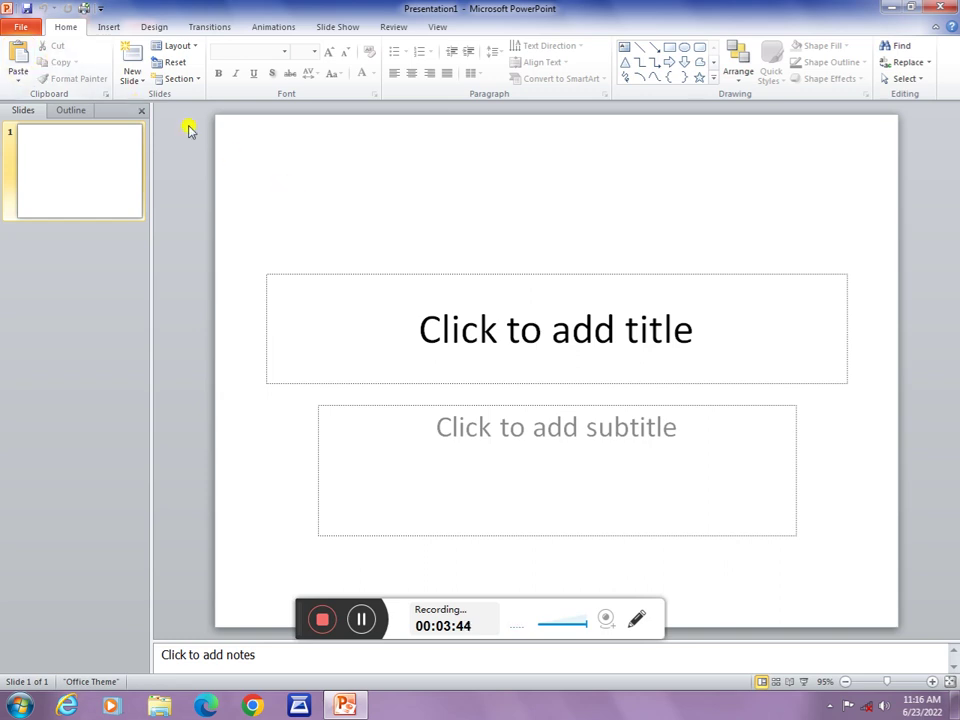
- Type 'computer' into the slide 1 title, then select and cut it
{"action": "left_click", "coordinate": [505, 328]}
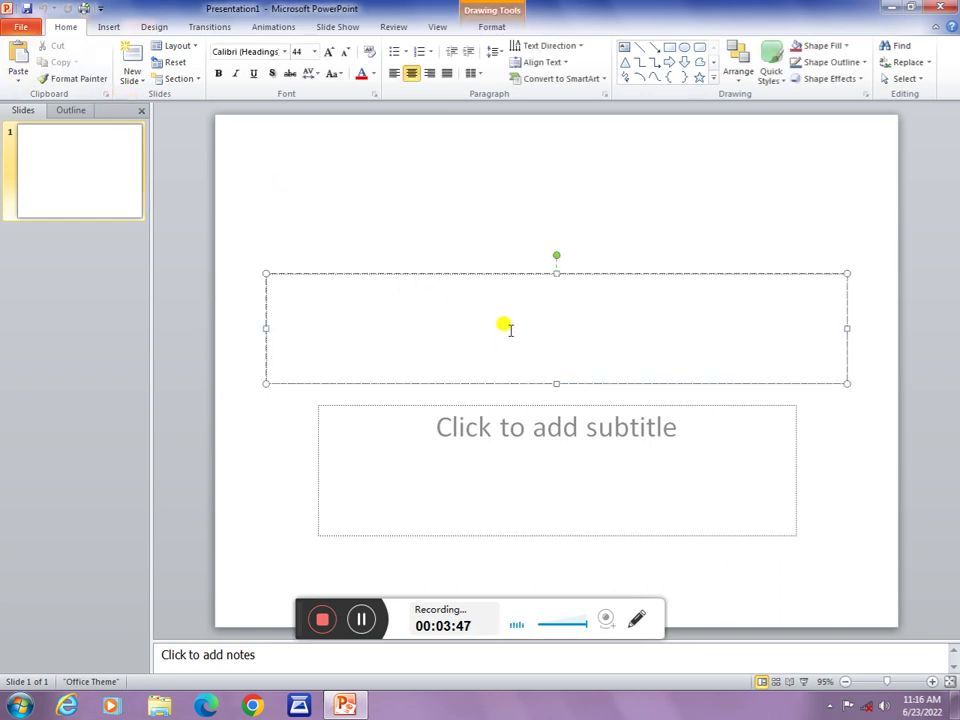
{"action": "type", "text": "computer"}
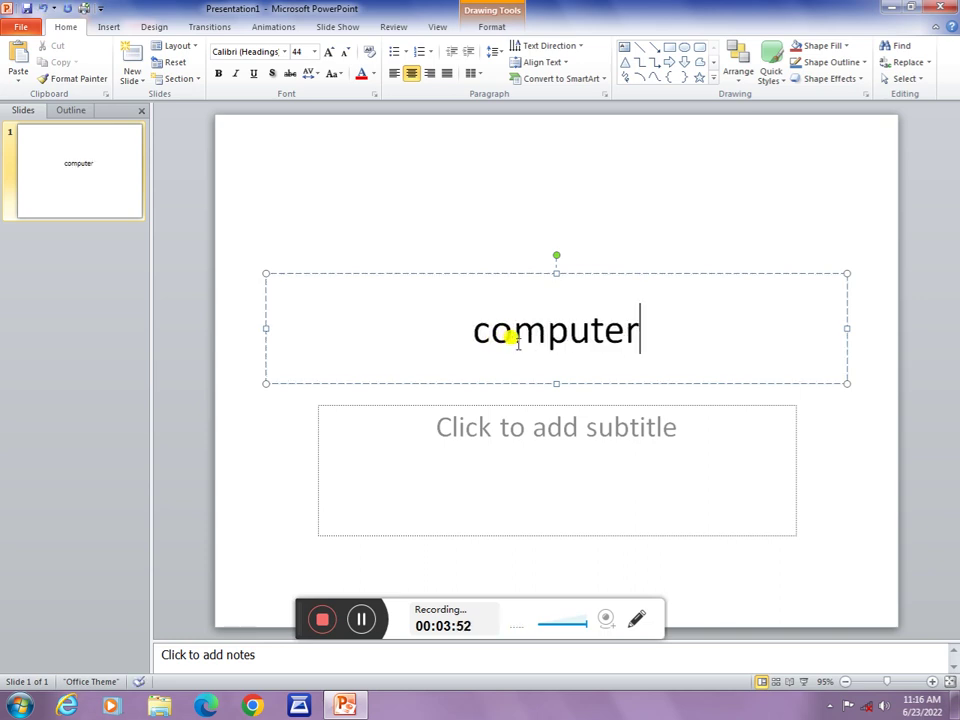
{"action": "double_click", "coordinate": [600, 332]}
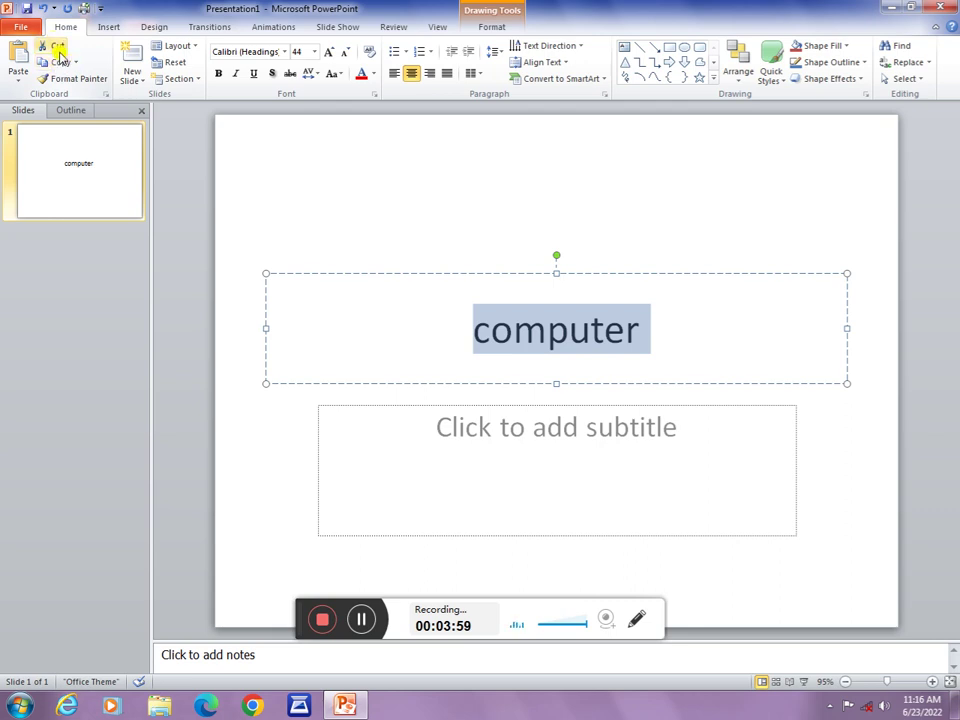
{"action": "left_click", "coordinate": [54, 45]}
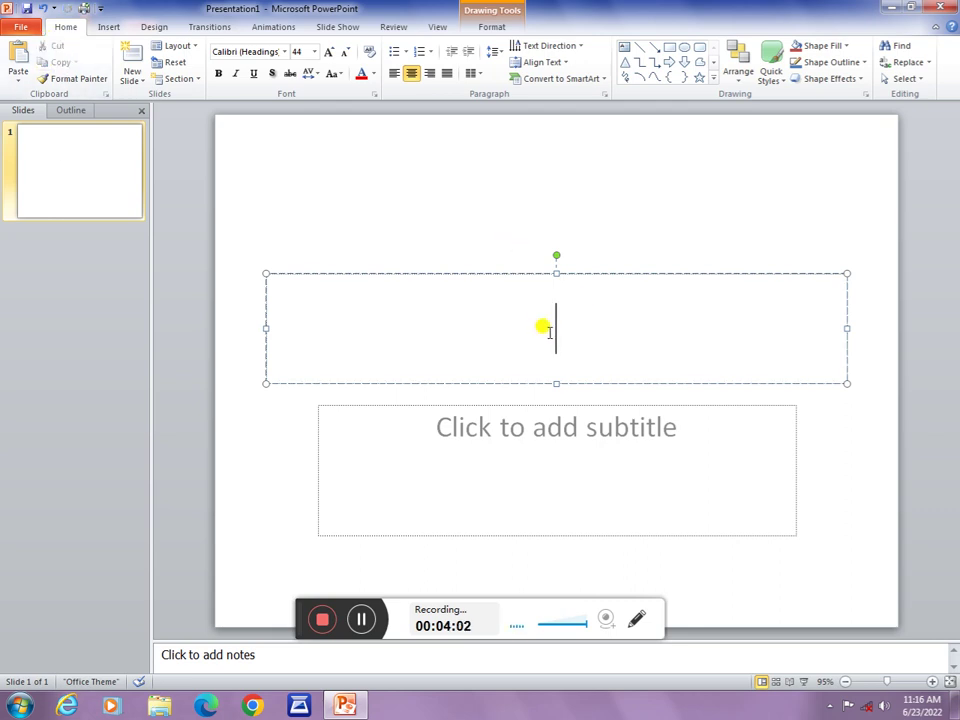
{"action": "left_click", "coordinate": [542, 424]}
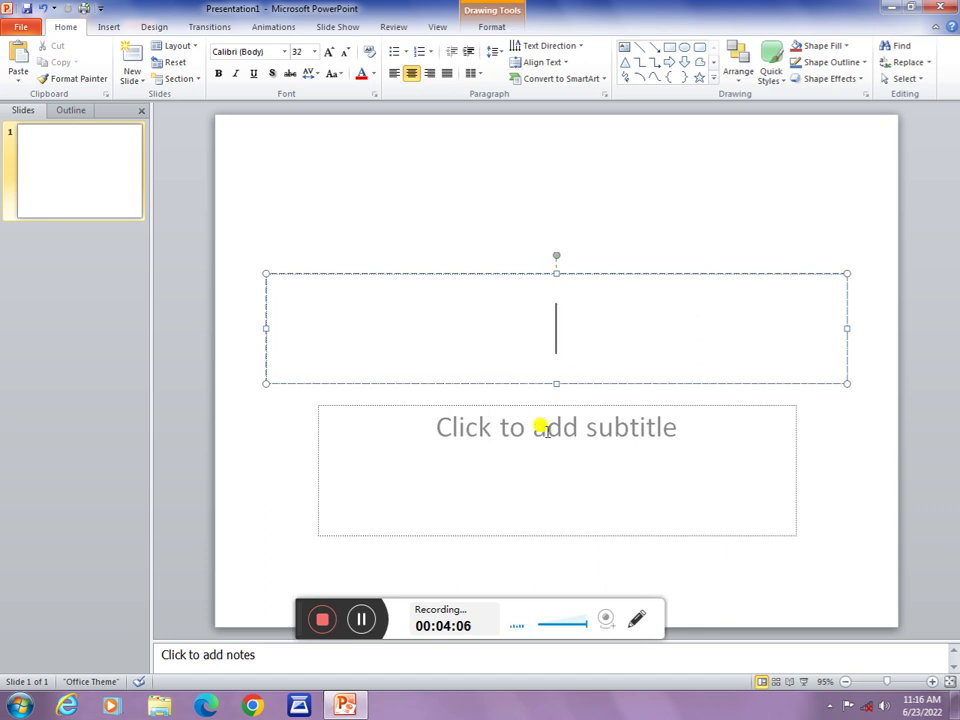
- Paste 'computer' into the subtitle, then copy it and paste it into the title
{"action": "left_click", "coordinate": [19, 55]}
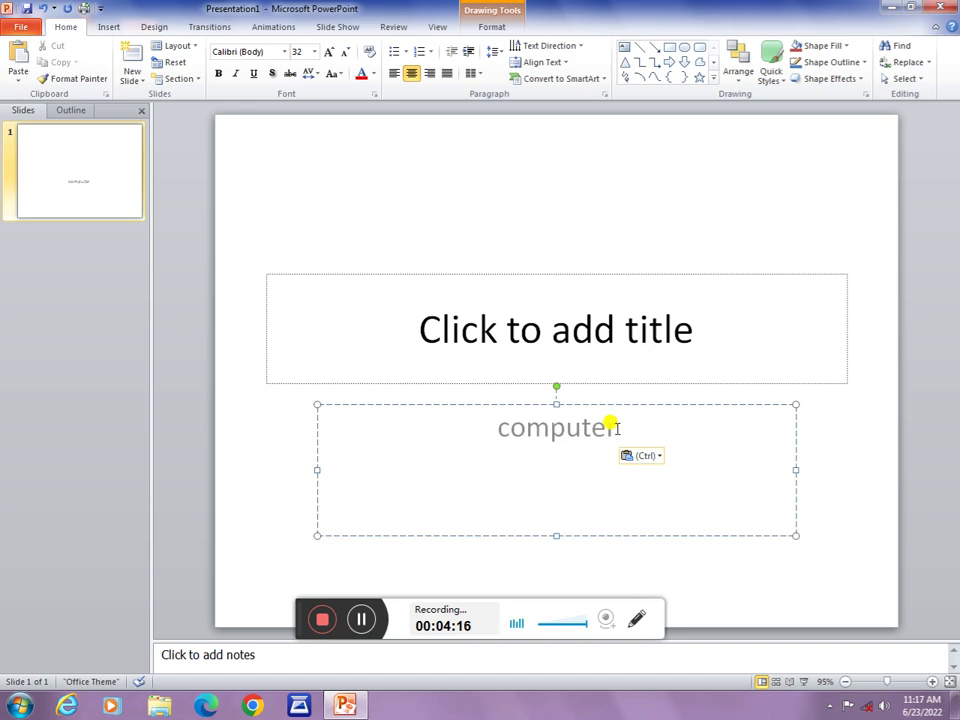
{"action": "left_click_drag", "start_coordinate": [607, 427], "coordinate": [521, 427]}
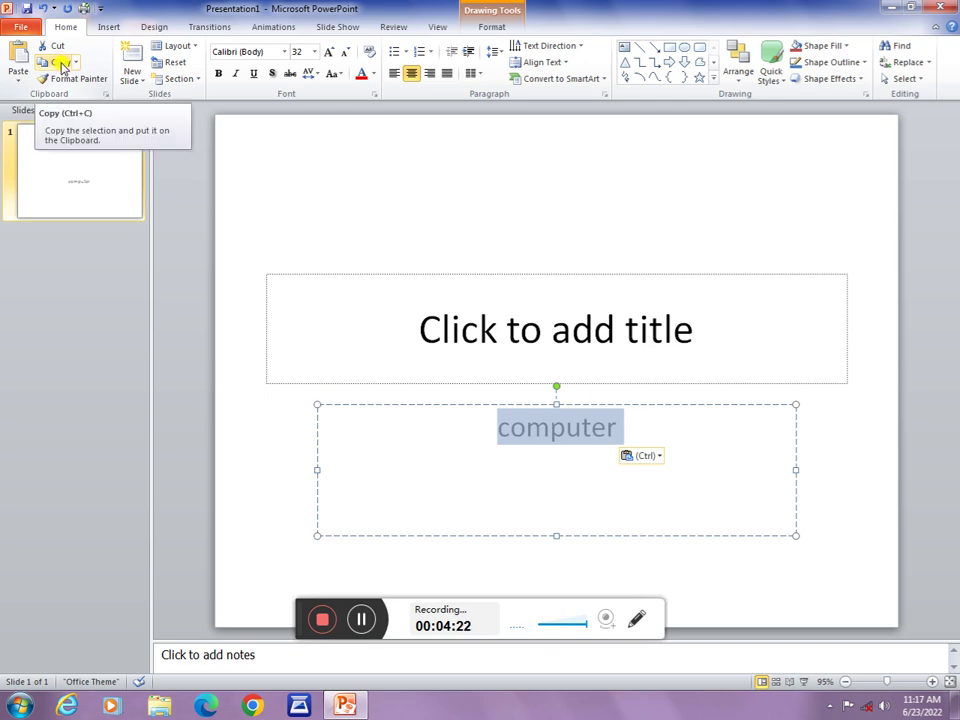
{"action": "left_click", "coordinate": [61, 66]}
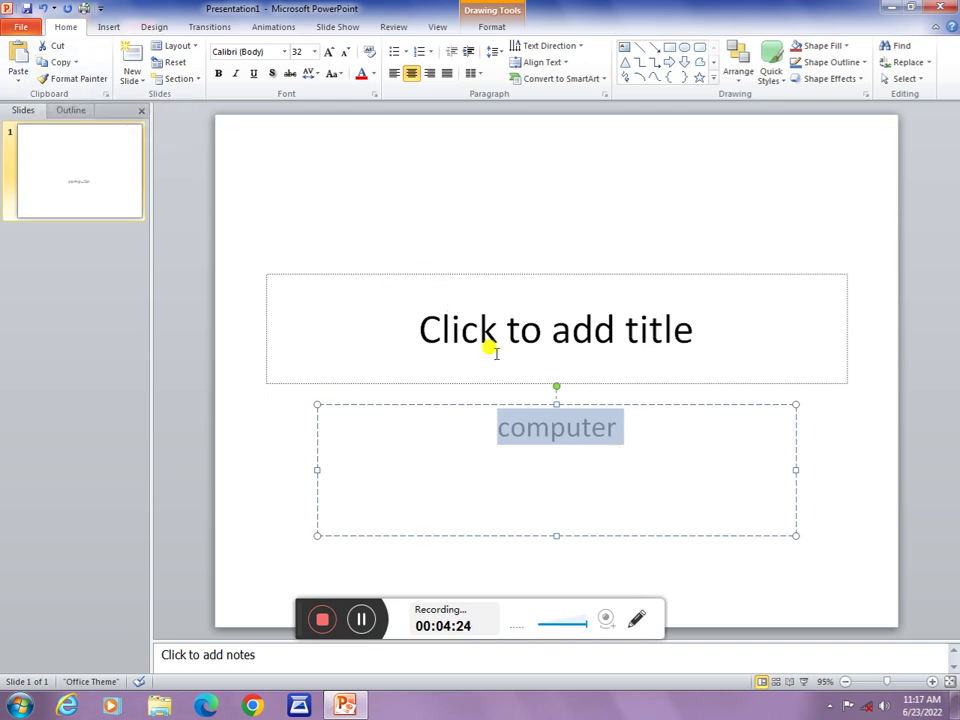
{"action": "left_click", "coordinate": [449, 334]}
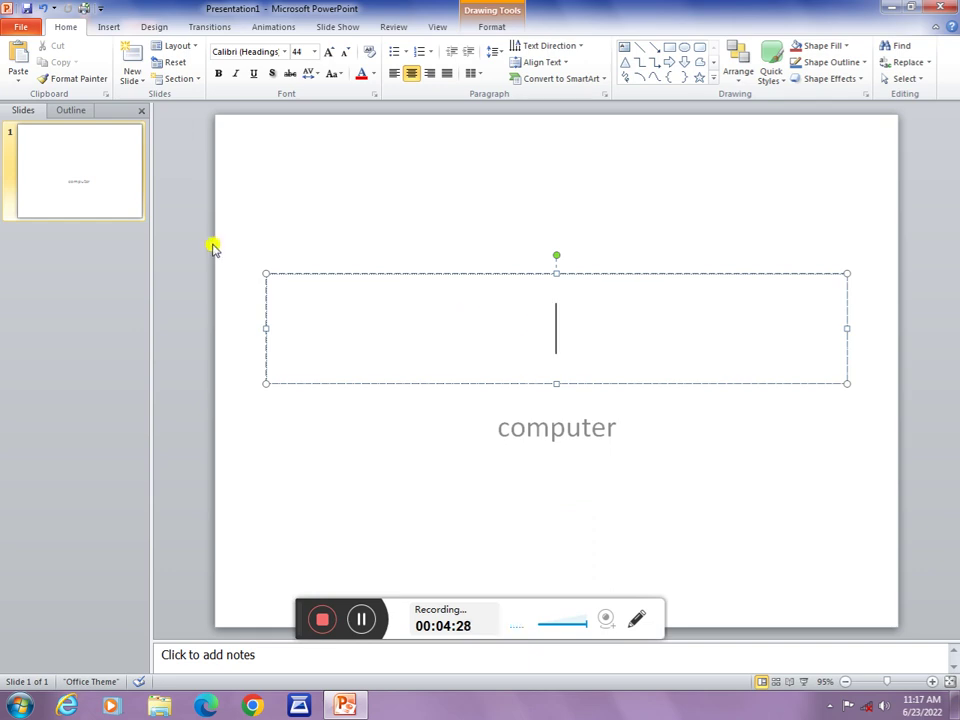
{"action": "left_click", "coordinate": [15, 55]}
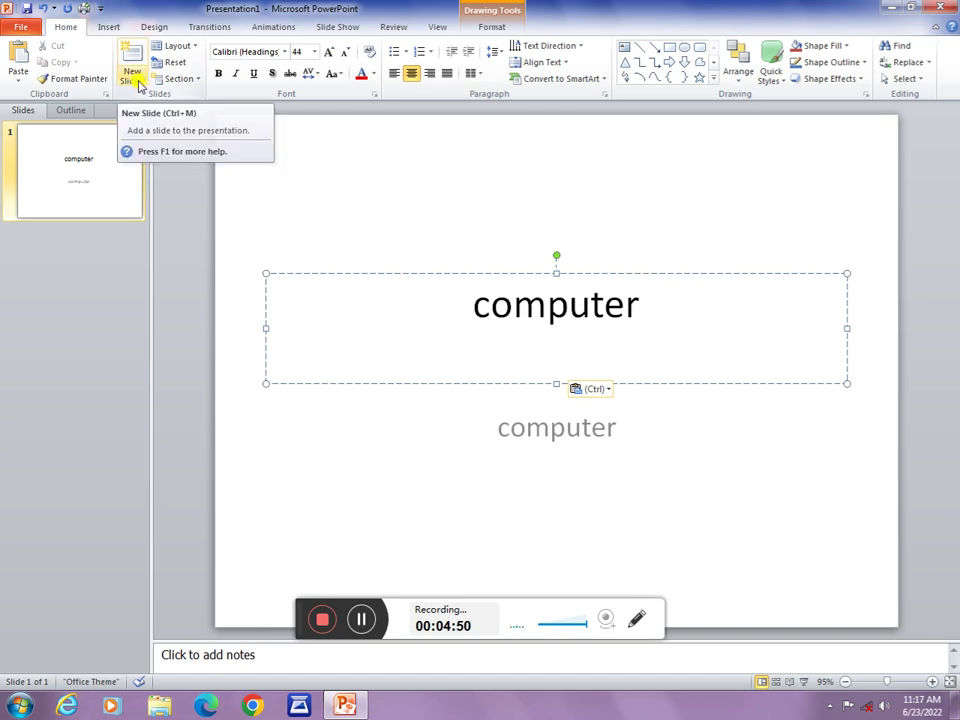
- Insert slide 2 with the Blank layout and reapply Blank as its layout
{"action": "left_click", "coordinate": [139, 85]}
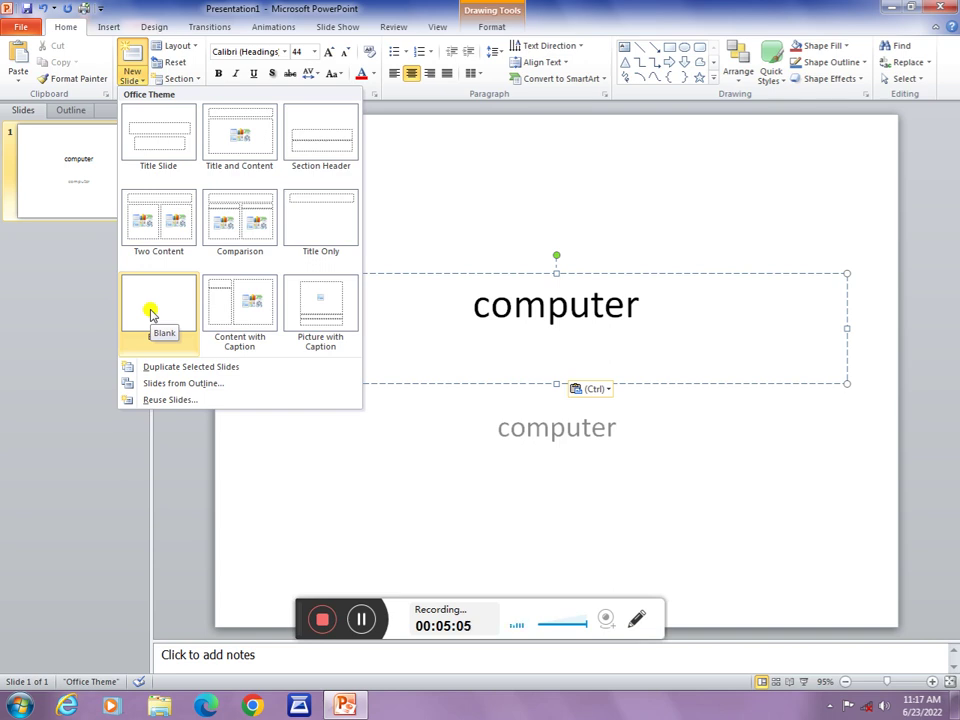
{"action": "left_click", "coordinate": [151, 312]}
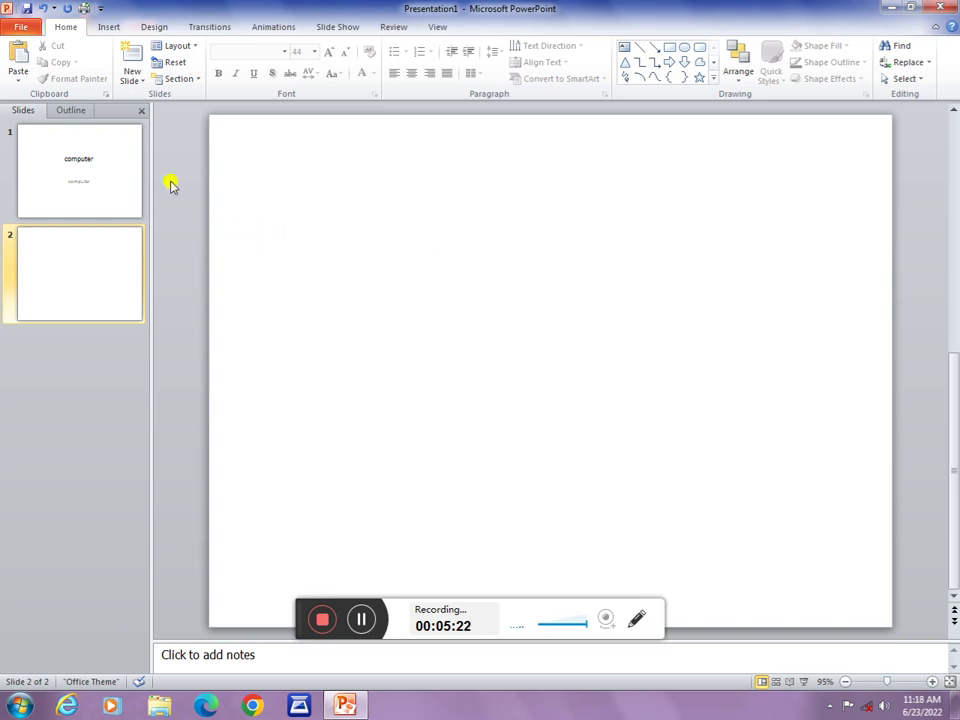
{"action": "left_click", "coordinate": [190, 52]}
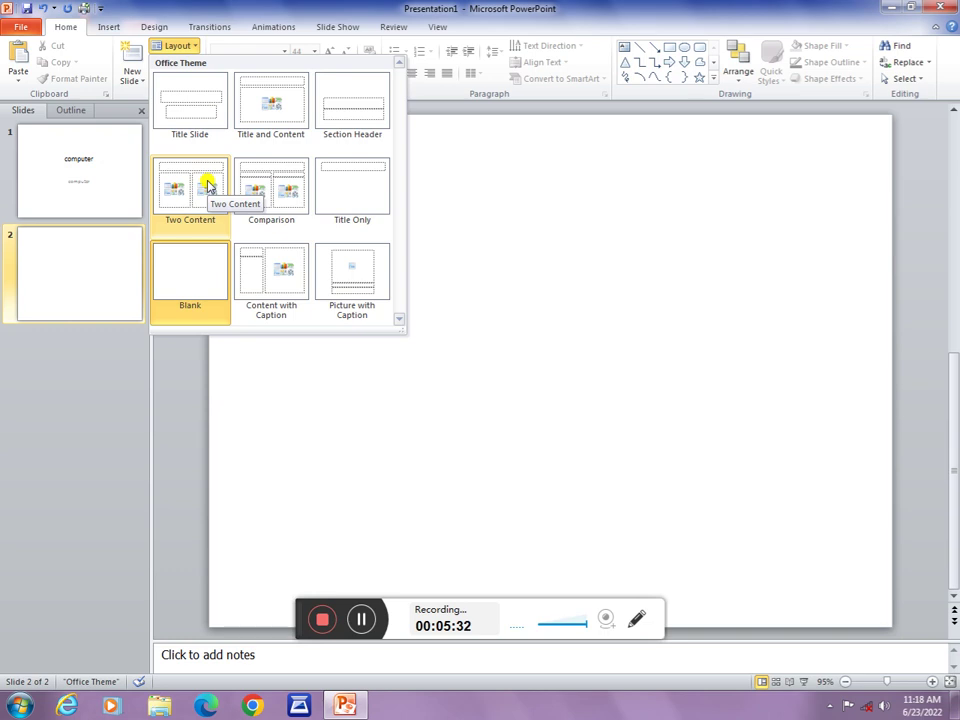
{"action": "left_click", "coordinate": [189, 292]}
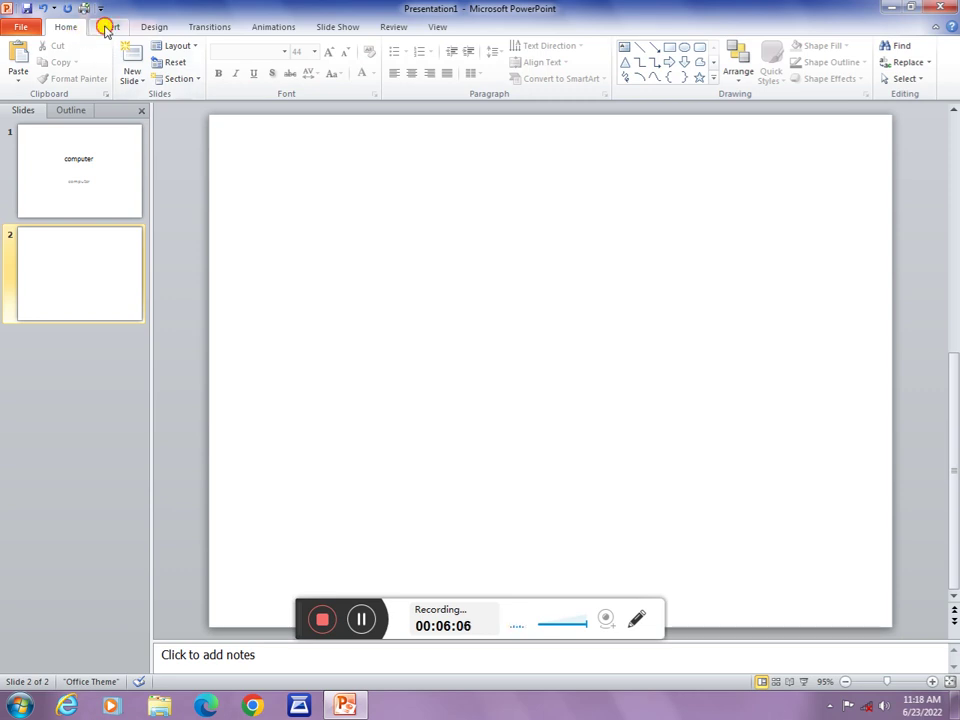
- Draw a wide text box across the top of slide 2 and type GOOD
{"action": "left_click", "coordinate": [106, 28]}
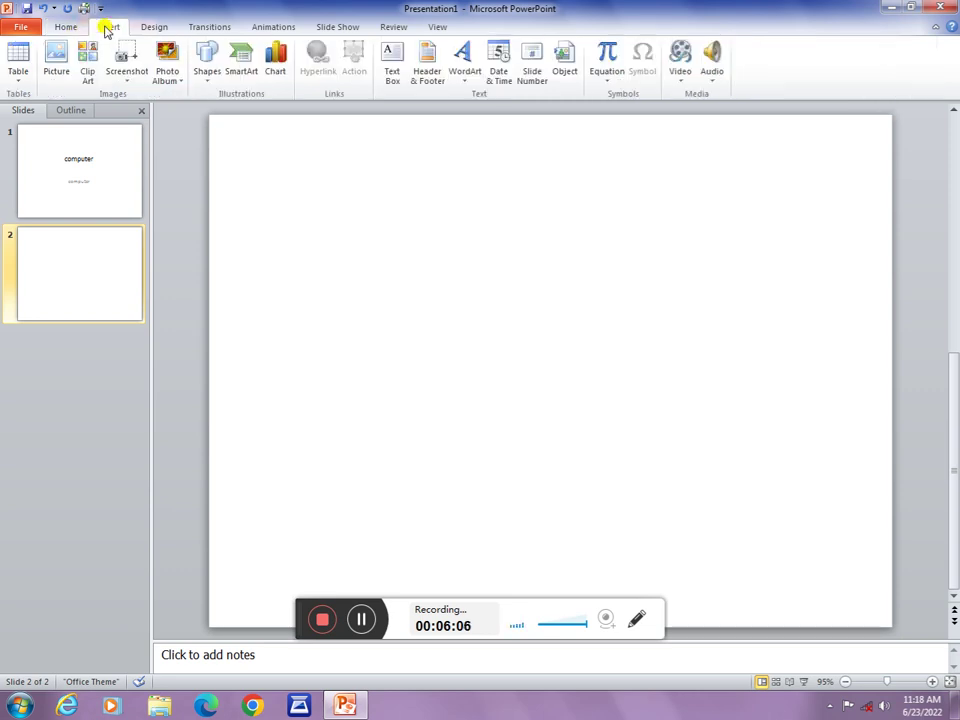
{"action": "left_click", "coordinate": [398, 88]}
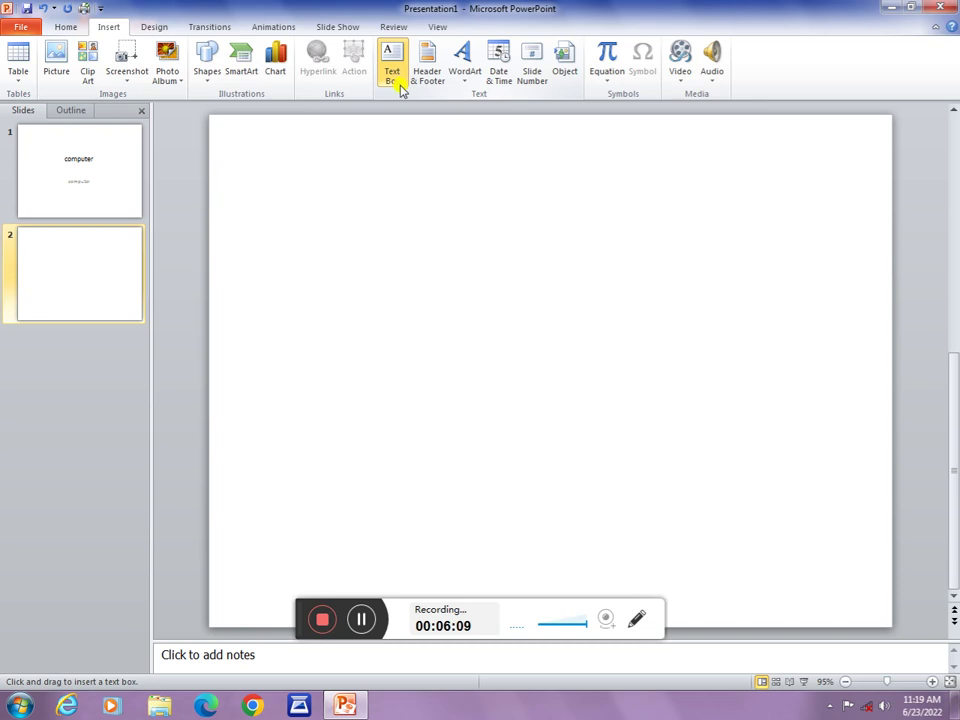
{"action": "left_click", "coordinate": [277, 170]}
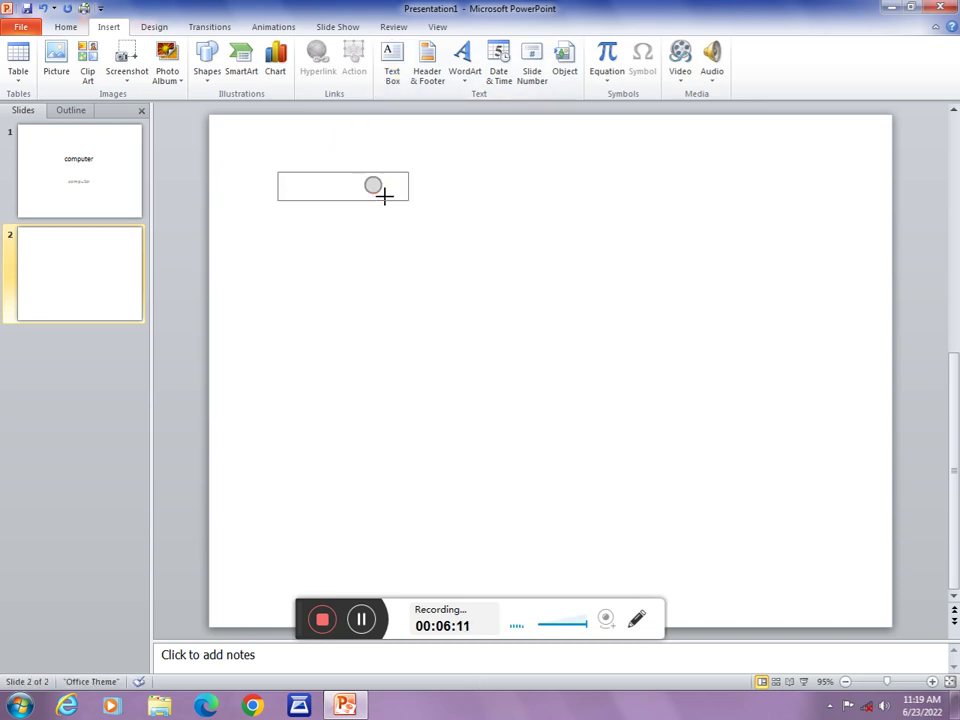
{"action": "left_click_drag", "start_coordinate": [384, 195], "coordinate": [697, 250]}
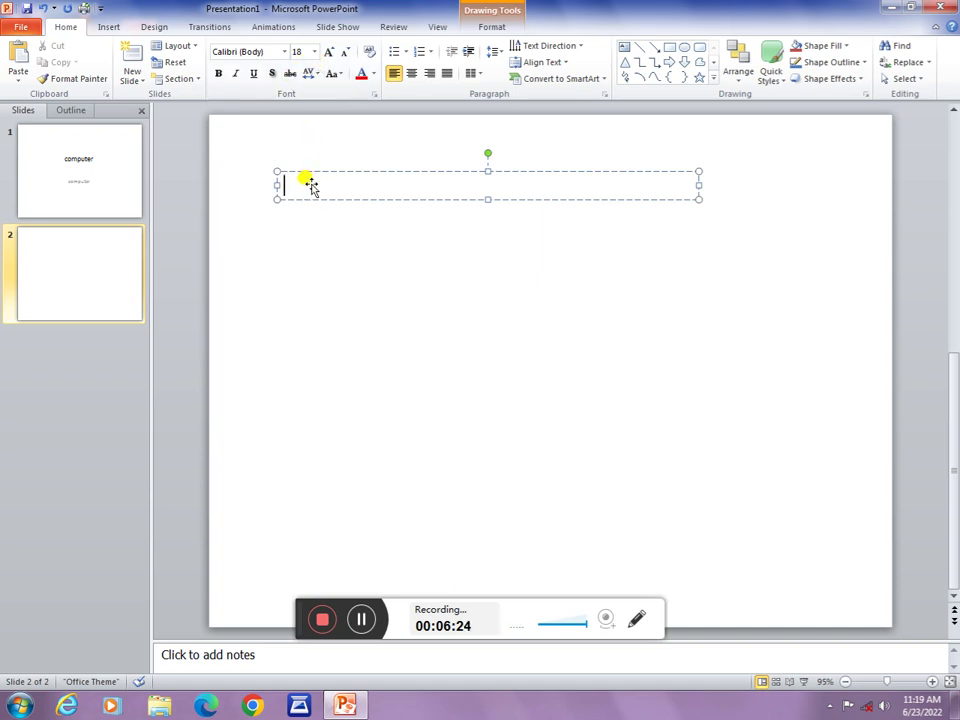
{"action": "type", "text": "GOOD"}
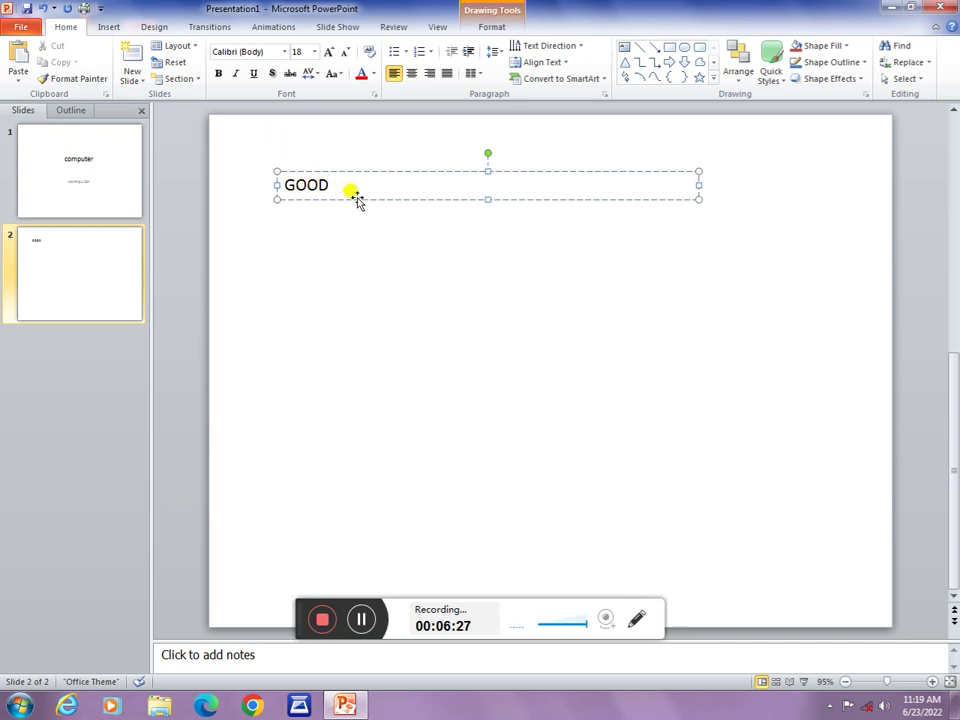
- Drag the GOOD text box to the right side of the slide and select its word
{"action": "left_click", "coordinate": [343, 172]}
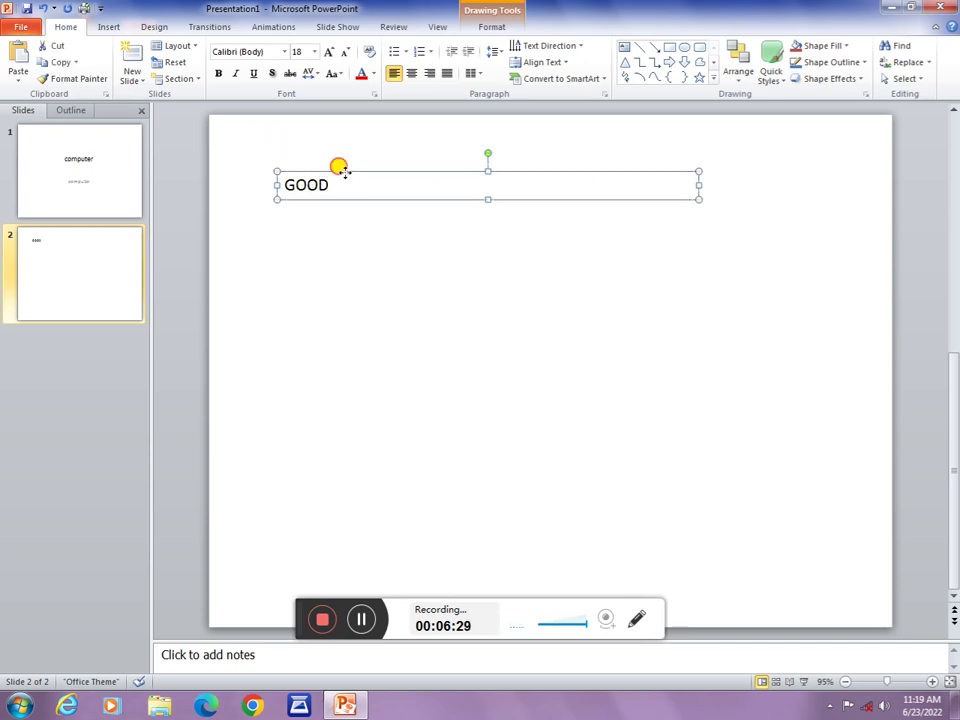
{"action": "left_click_drag", "start_coordinate": [343, 172], "coordinate": [640, 200]}
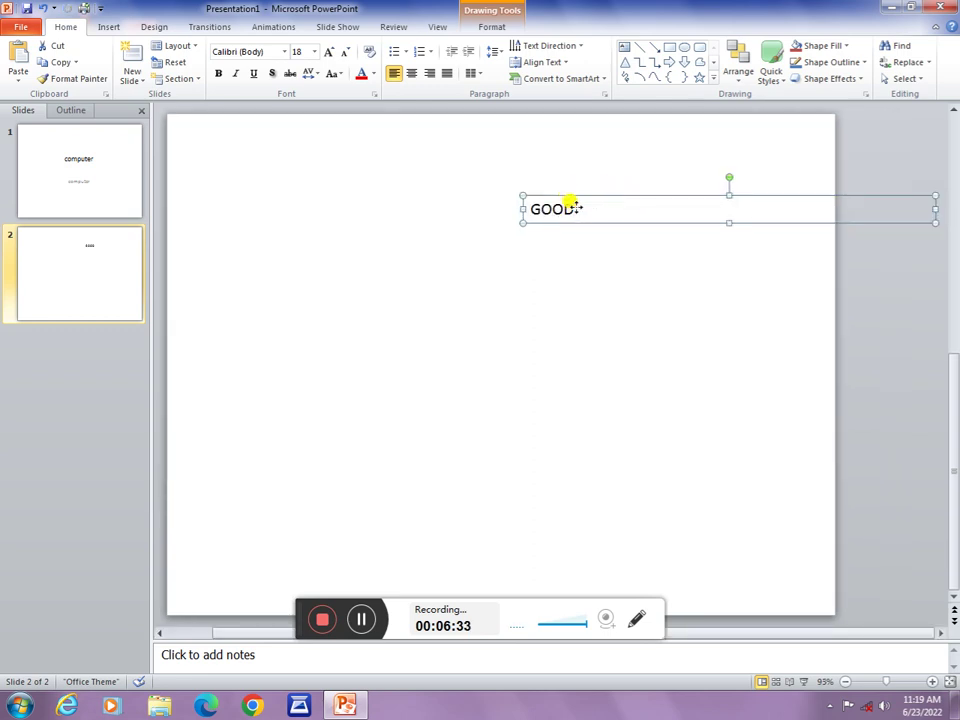
{"action": "left_click", "coordinate": [577, 210]}
{"action": "left_click_drag", "start_coordinate": [576, 210], "coordinate": [531, 208]}
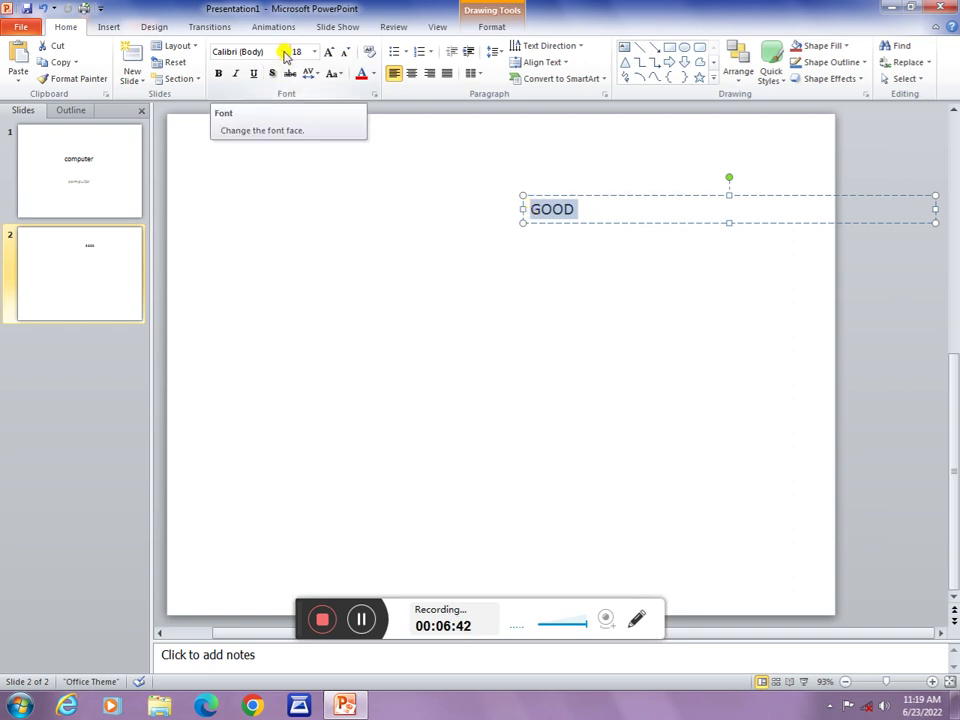
{"action": "left_click", "coordinate": [285, 52]}
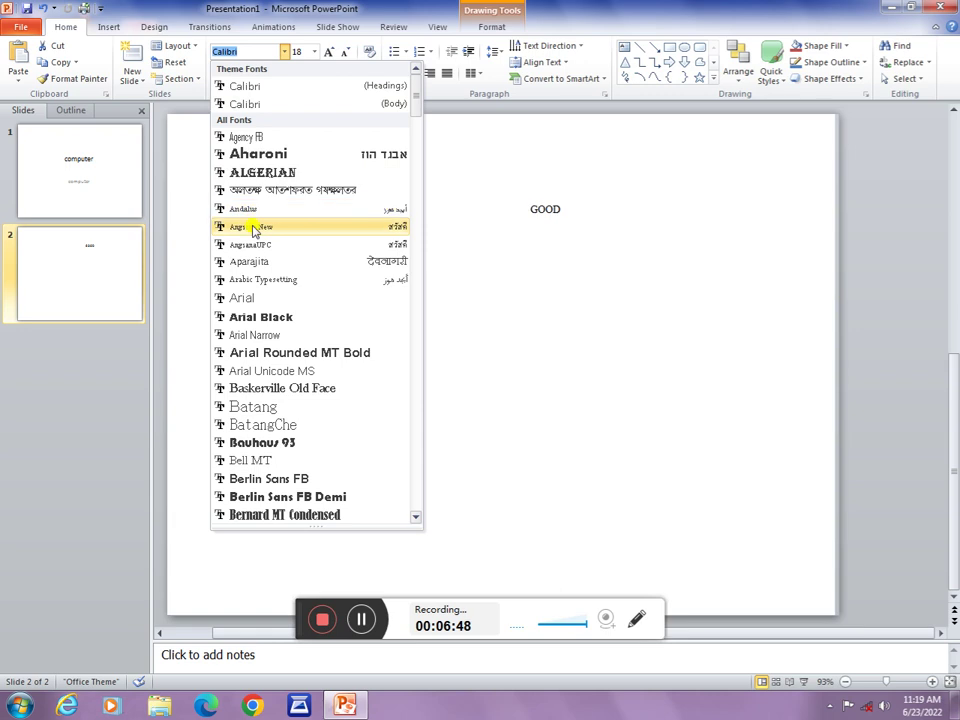
{"action": "left_click_drag", "start_coordinate": [415, 105], "coordinate": [418, 159]}
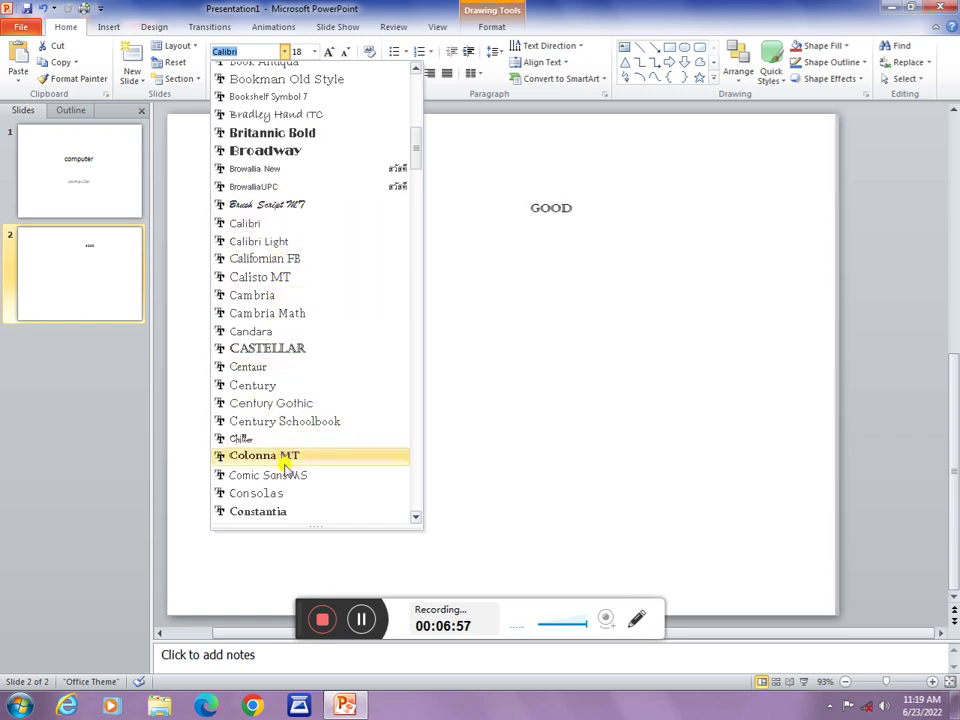
{"action": "left_click", "coordinate": [467, 289]}
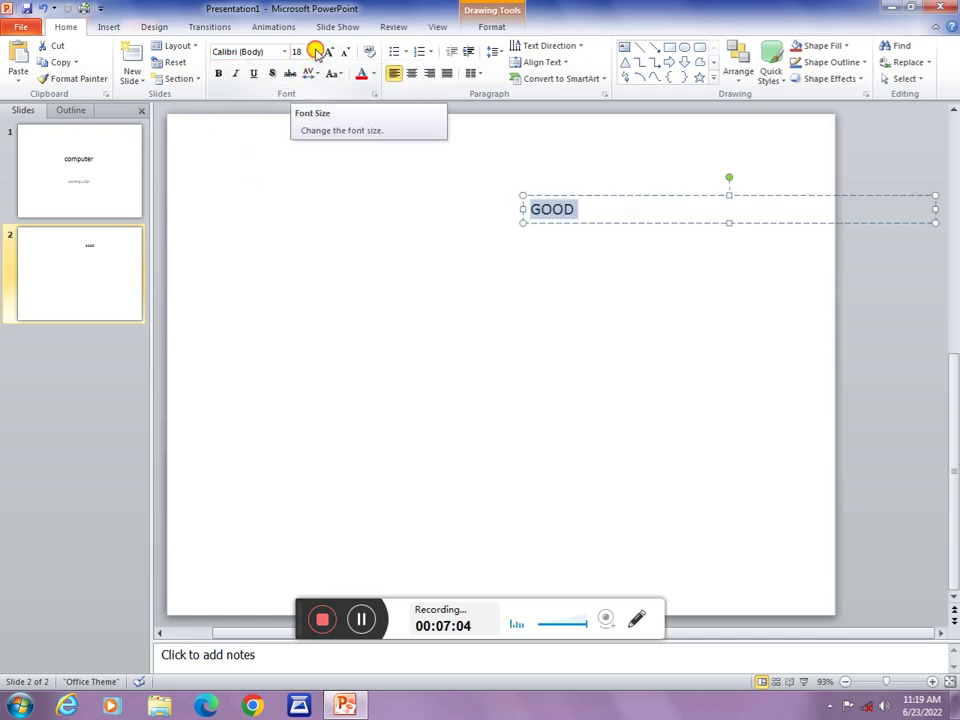
- Enlarge GOOD from 18 pt up to 54 pt with repeated Increase Font Size
{"action": "left_click", "coordinate": [315, 53]}
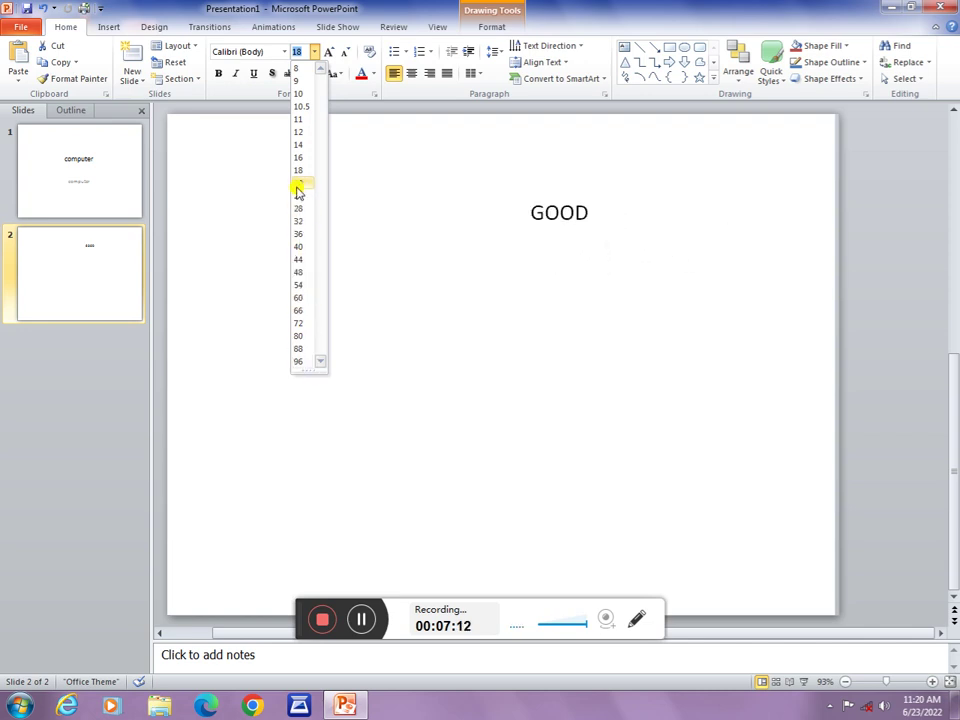
{"action": "left_click", "coordinate": [362, 162]}
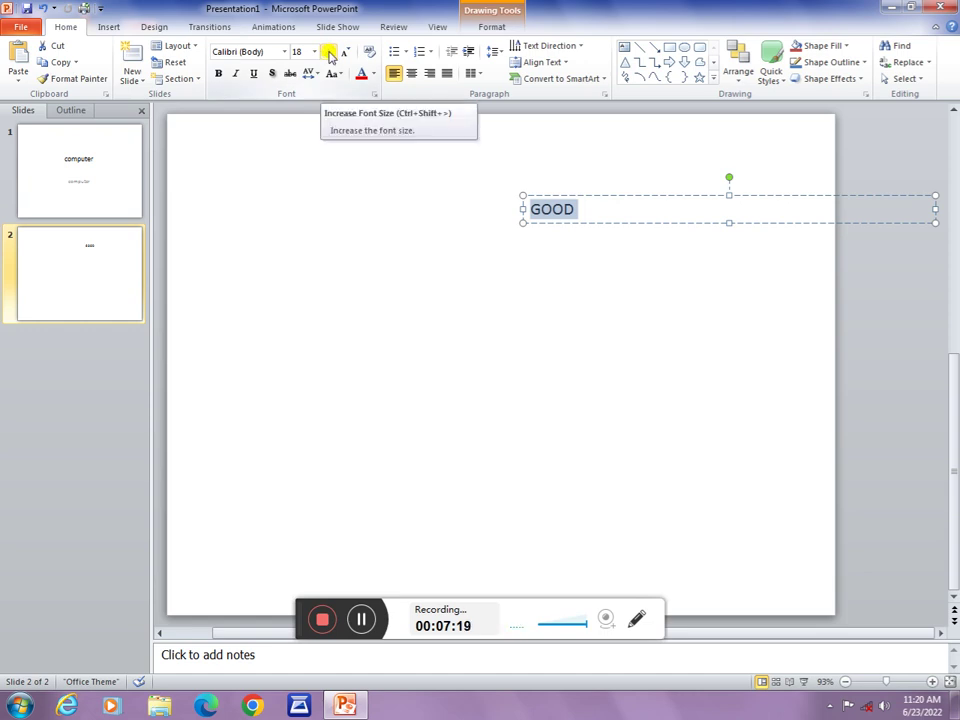
{"action": "left_click", "coordinate": [329, 55]}
{"action": "left_click", "coordinate": [329, 55]}
{"action": "left_click", "coordinate": [329, 55]}
{"action": "left_click", "coordinate": [329, 55]}
{"action": "left_click", "coordinate": [329, 55]}
{"action": "left_click", "coordinate": [329, 55]}
{"action": "left_click", "coordinate": [329, 55]}
{"action": "left_click", "coordinate": [329, 55]}
{"action": "left_click", "coordinate": [329, 55]}
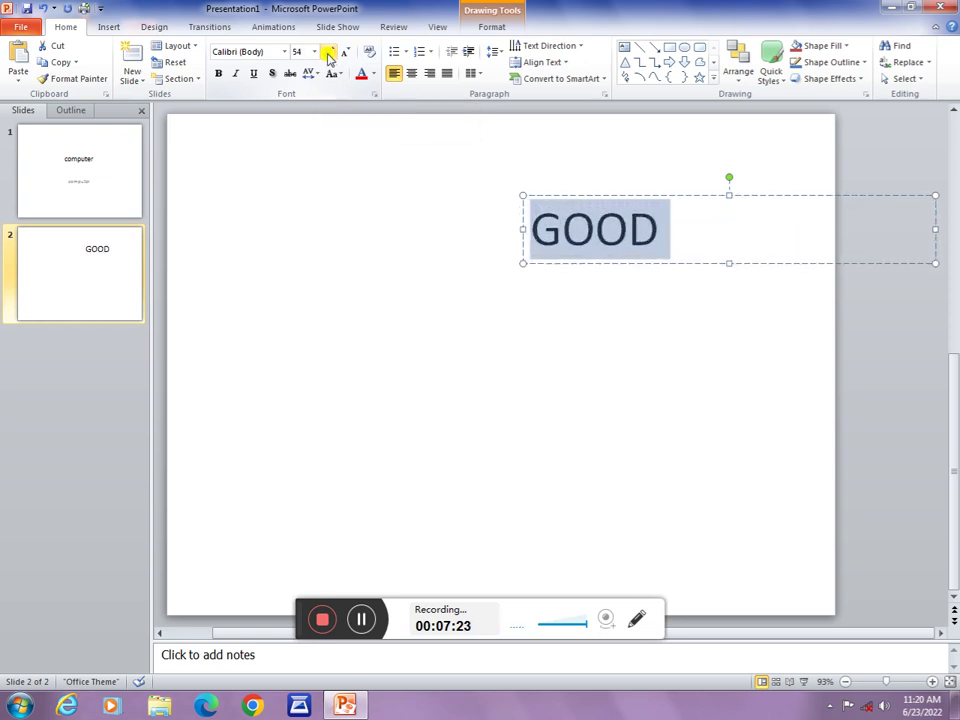
{"action": "left_click", "coordinate": [329, 55]}
{"action": "left_click", "coordinate": [329, 55]}
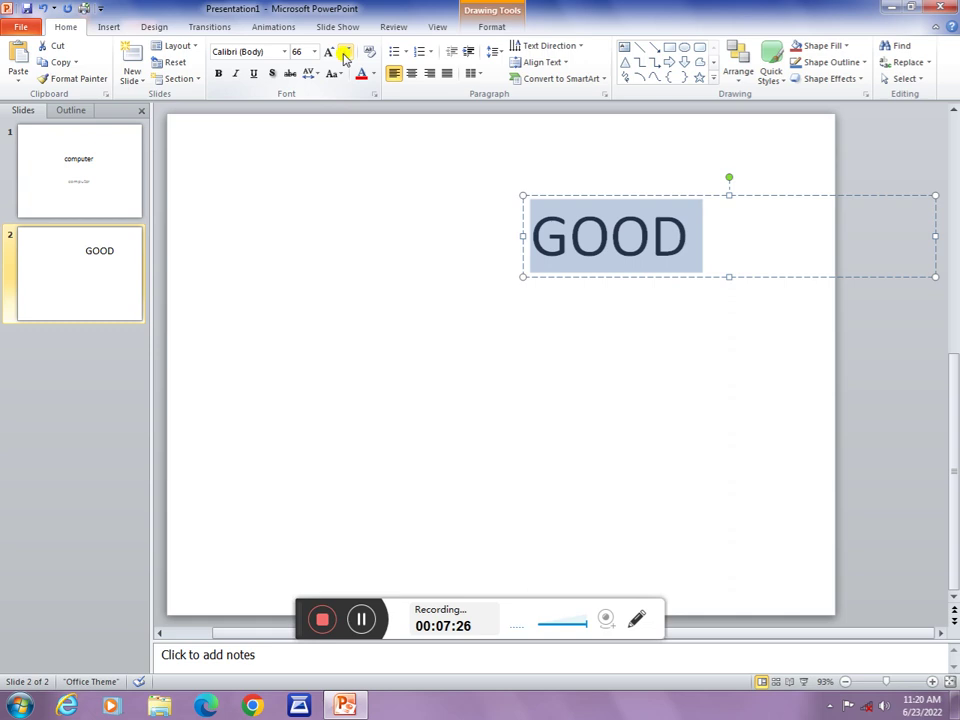
- Shrink GOOD back down to 24 pt with repeated Decrease Font Size
{"action": "left_click", "coordinate": [343, 55]}
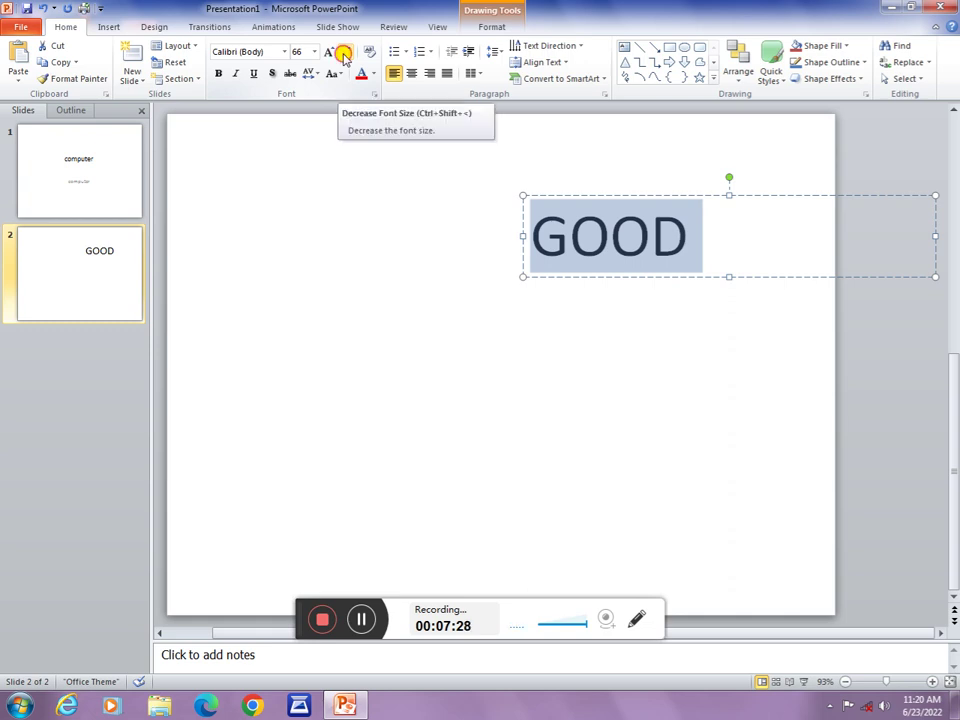
{"action": "left_click", "coordinate": [343, 55]}
{"action": "left_click", "coordinate": [343, 55]}
{"action": "left_click", "coordinate": [343, 55]}
{"action": "left_click", "coordinate": [343, 55]}
{"action": "left_click", "coordinate": [343, 55]}
{"action": "left_click", "coordinate": [343, 55]}
{"action": "left_click", "coordinate": [343, 55]}
{"action": "left_click", "coordinate": [343, 55]}
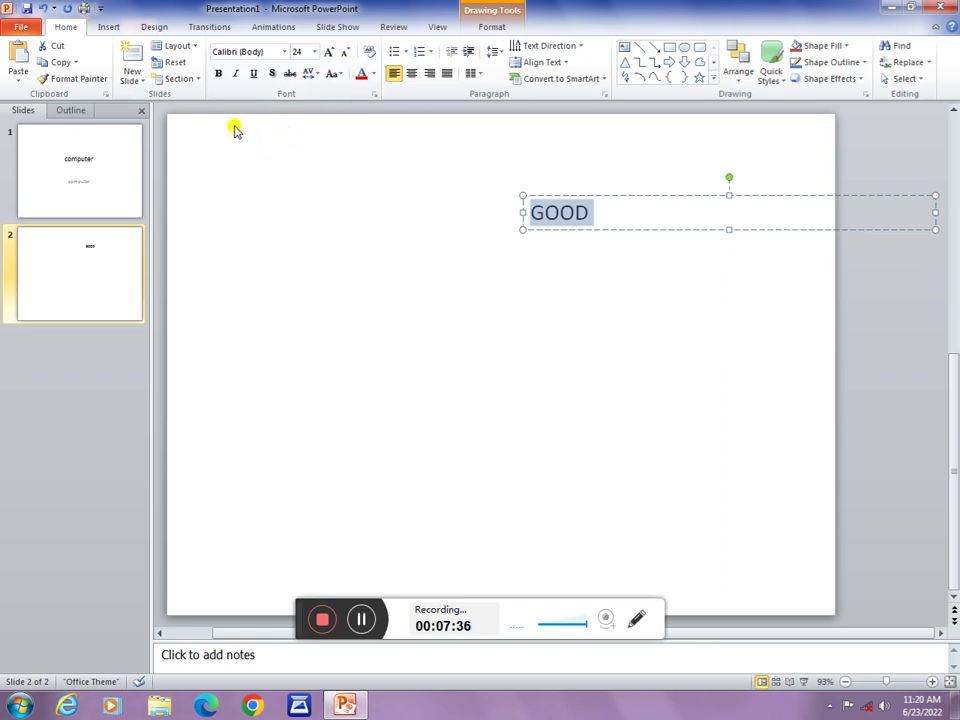
{"action": "left_click", "coordinate": [367, 52]}
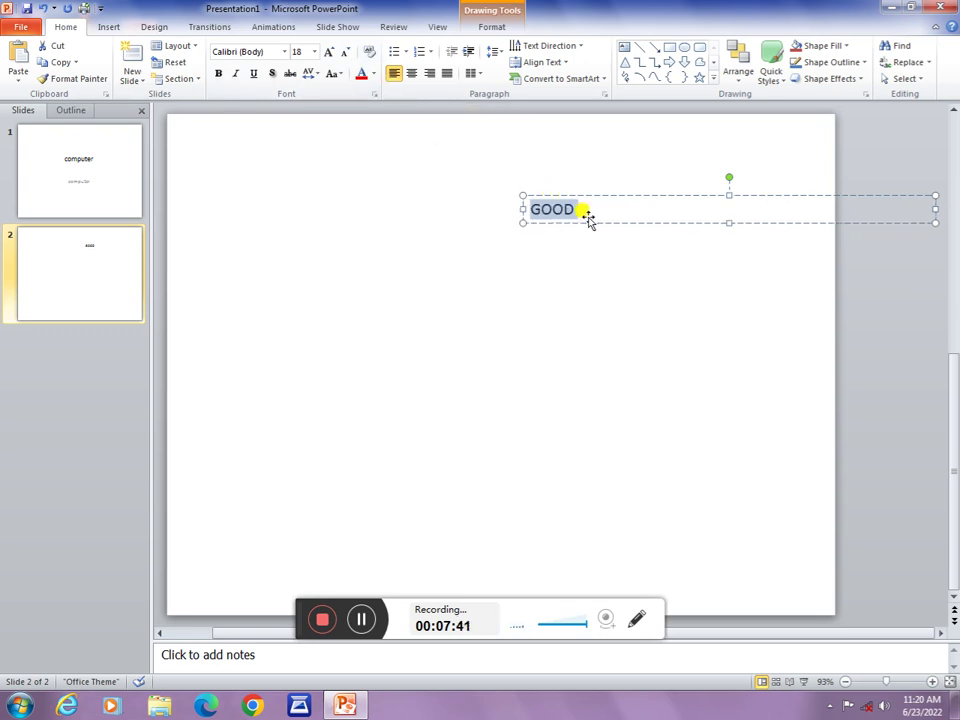
{"action": "left_click", "coordinate": [328, 55]}
{"action": "left_click", "coordinate": [328, 55]}
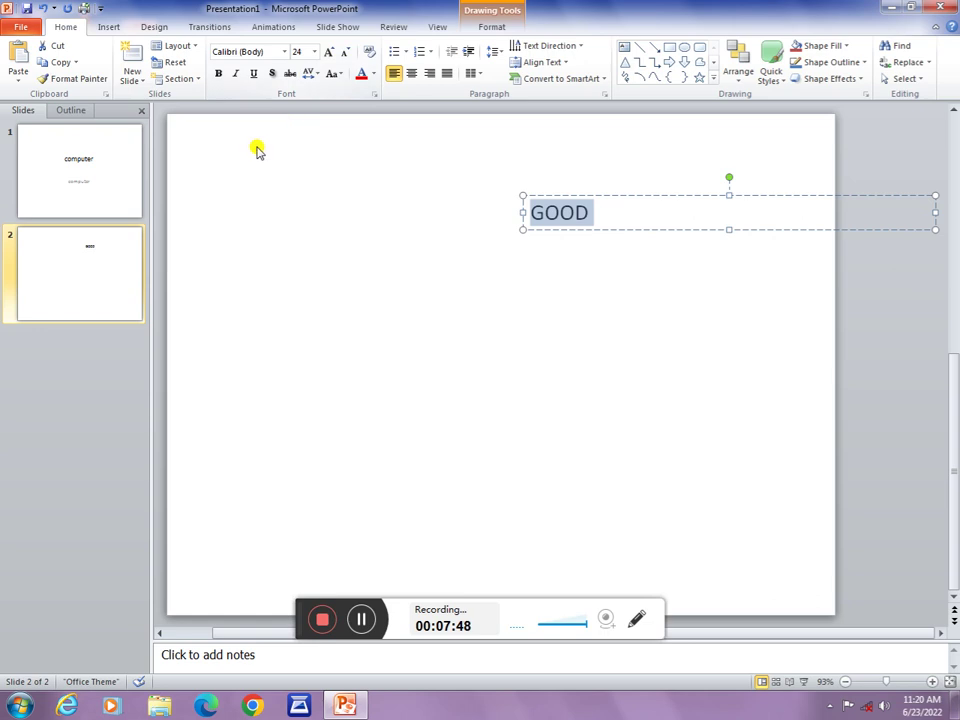
{"action": "left_click", "coordinate": [218, 75]}
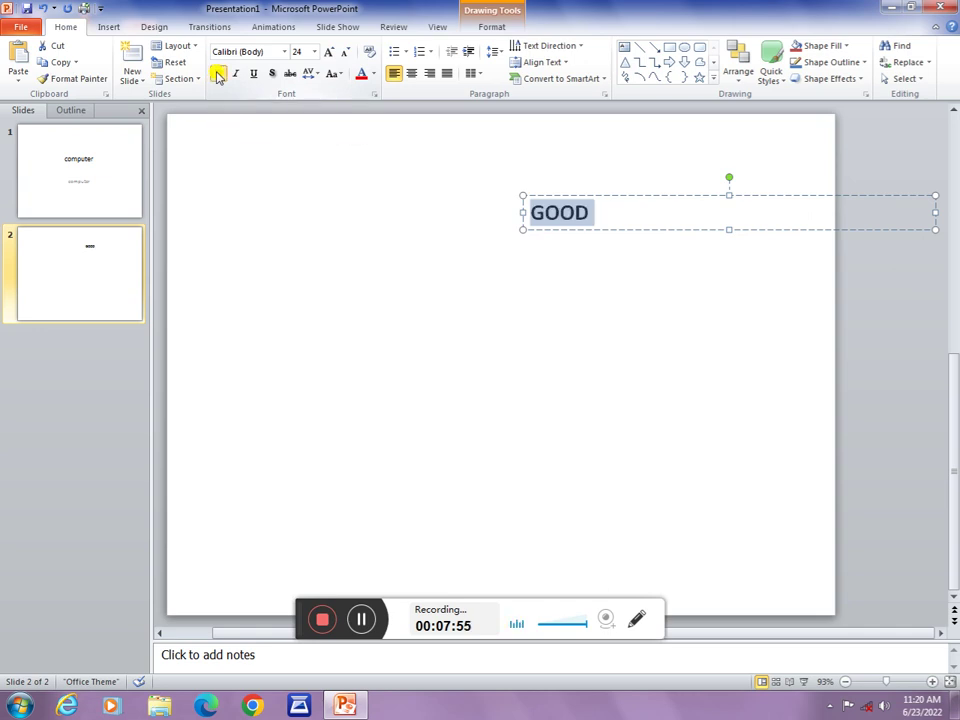
{"action": "left_click", "coordinate": [218, 75]}
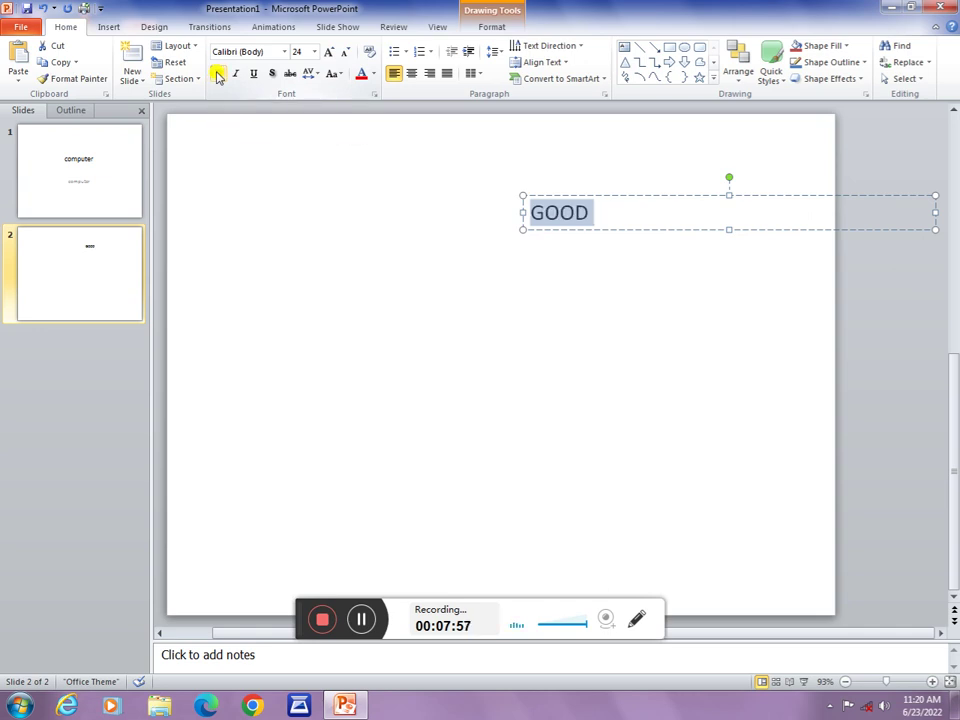
{"action": "left_click", "coordinate": [218, 75]}
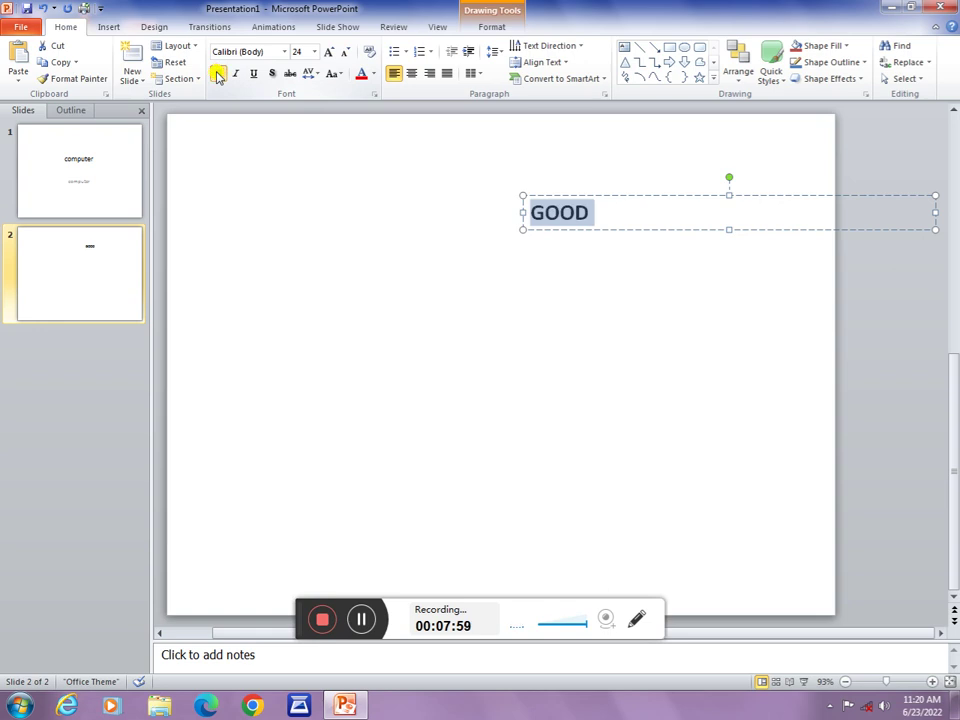
{"action": "left_click", "coordinate": [218, 75]}
{"action": "left_click", "coordinate": [236, 75]}
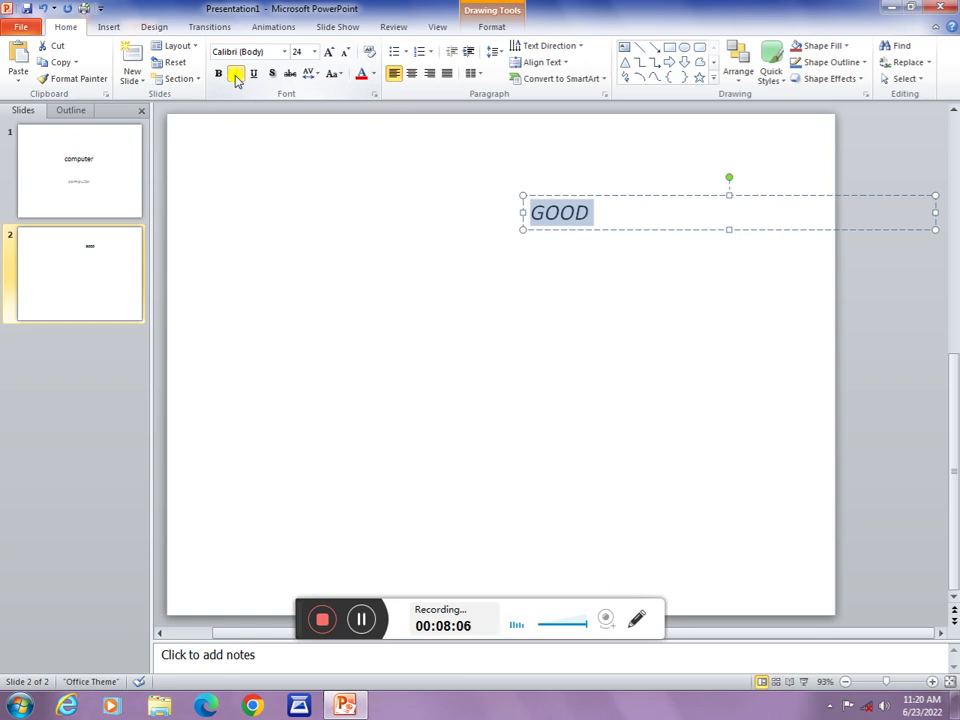
{"action": "left_click", "coordinate": [236, 75]}
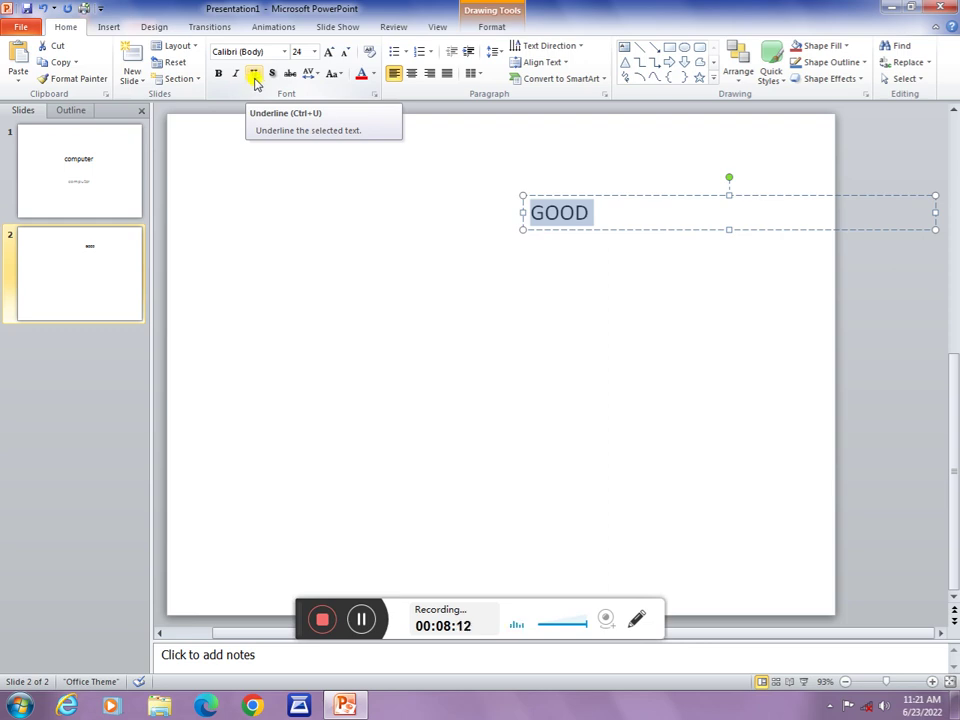
{"action": "left_click", "coordinate": [255, 75]}
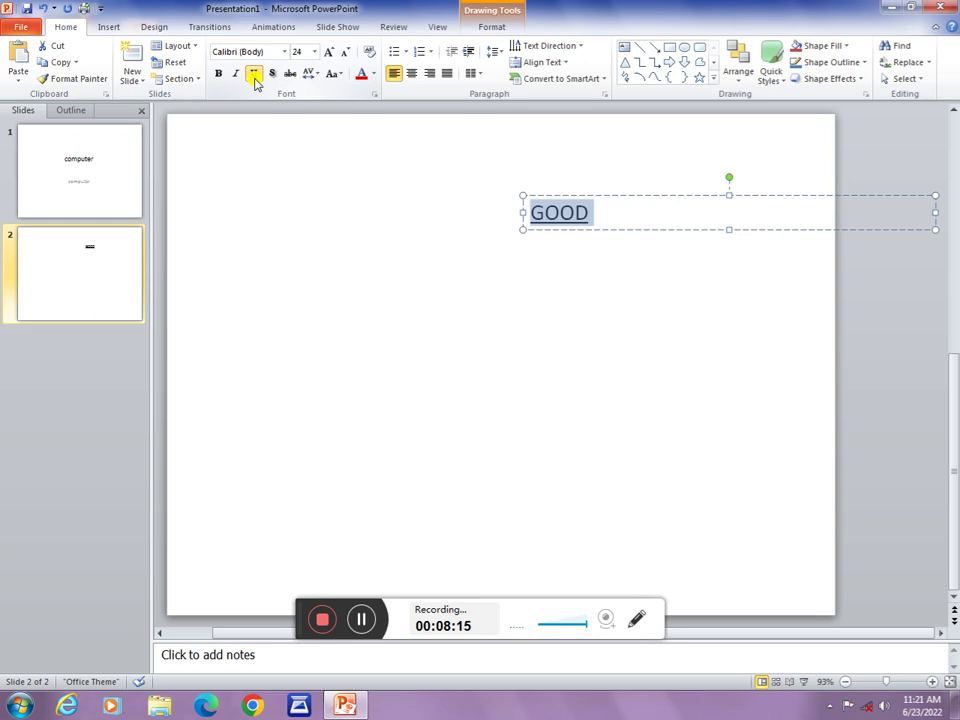
{"action": "left_click", "coordinate": [256, 82]}
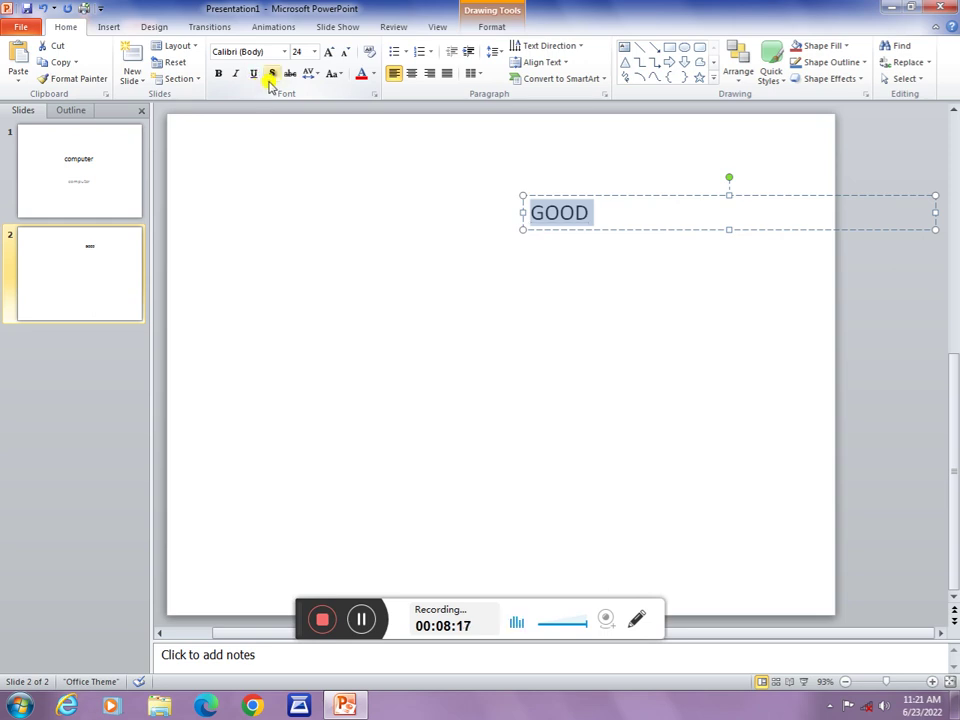
{"action": "left_click", "coordinate": [272, 76]}
{"action": "left_click", "coordinate": [274, 78]}
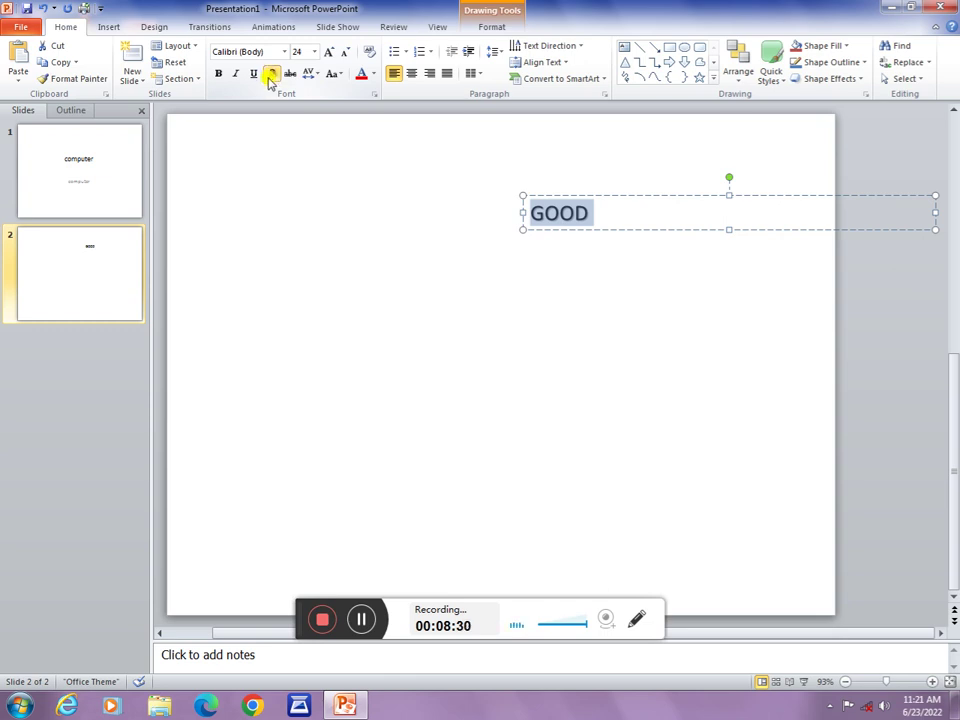
{"action": "left_click", "coordinate": [273, 79]}
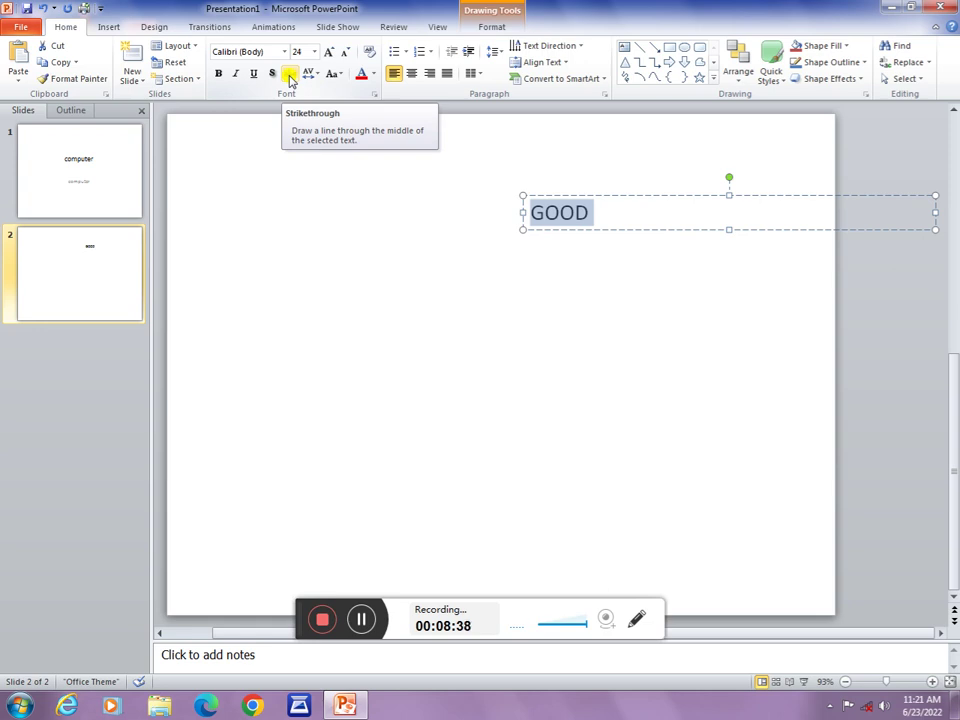
{"action": "left_click", "coordinate": [291, 80]}
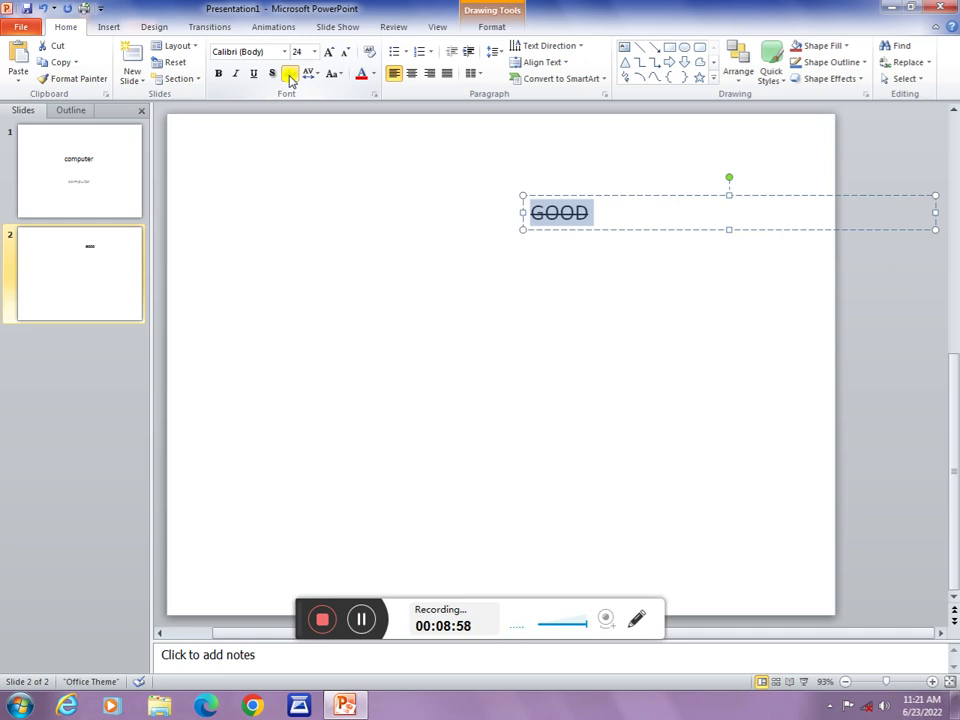
{"action": "left_click", "coordinate": [290, 76]}
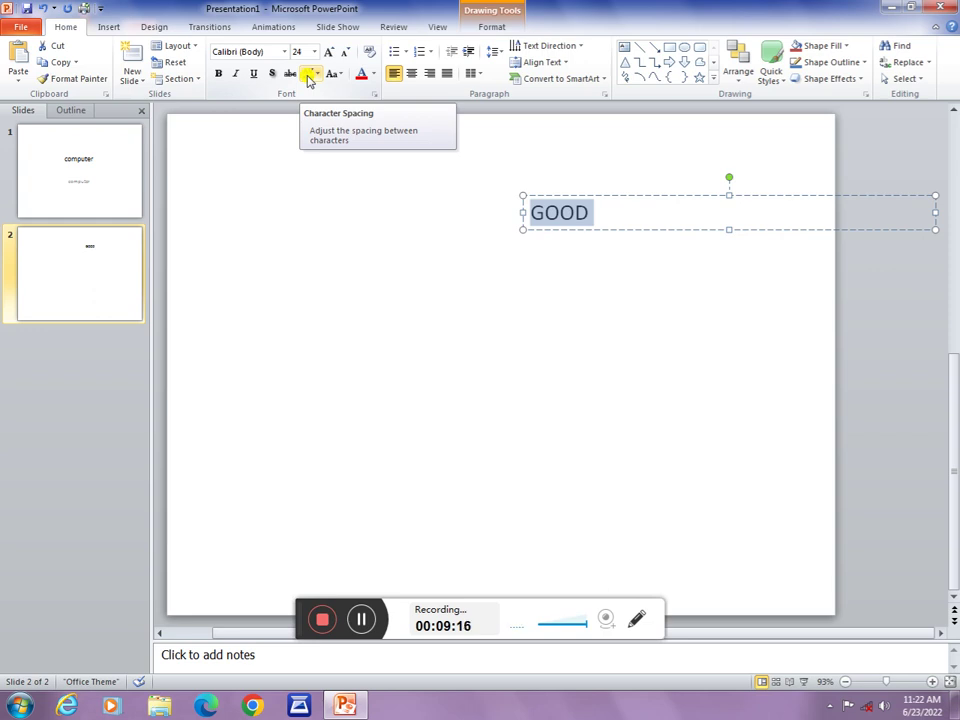
{"action": "left_click", "coordinate": [309, 74]}
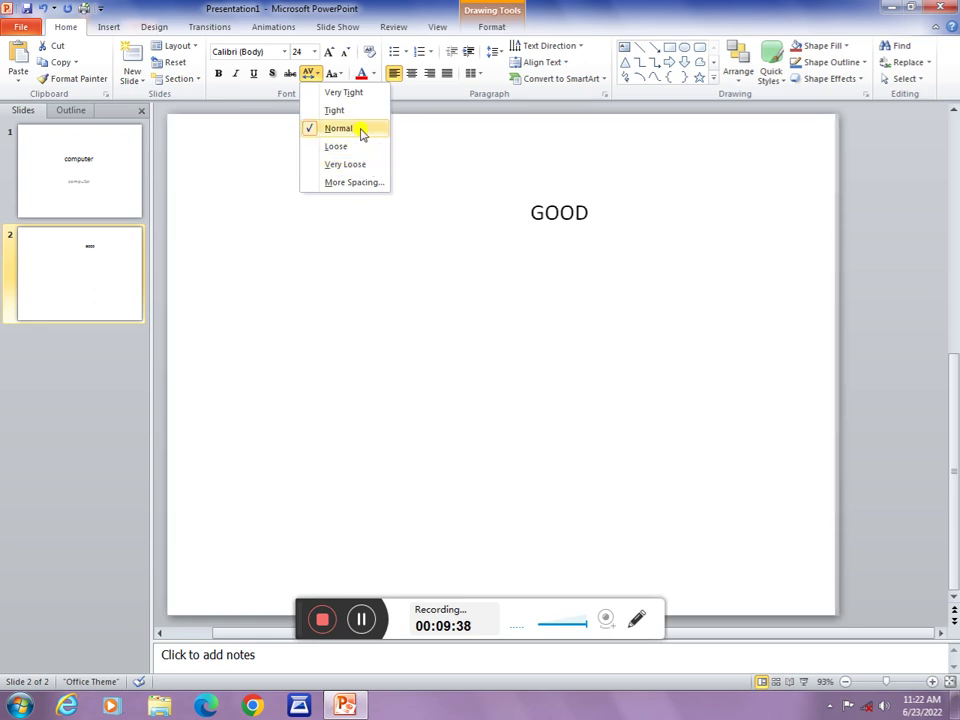
{"action": "left_click", "coordinate": [361, 129]}
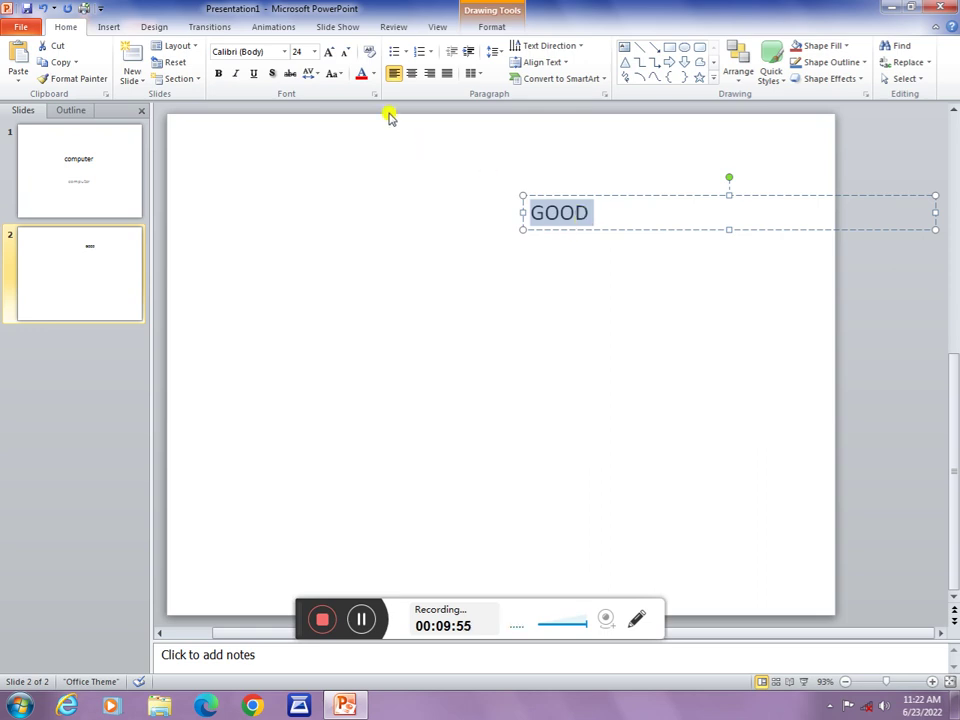
- Cycle the word through sentence, lower and upper case, ending with Capitalize Each Word as 'Good'
{"action": "left_click", "coordinate": [338, 78]}
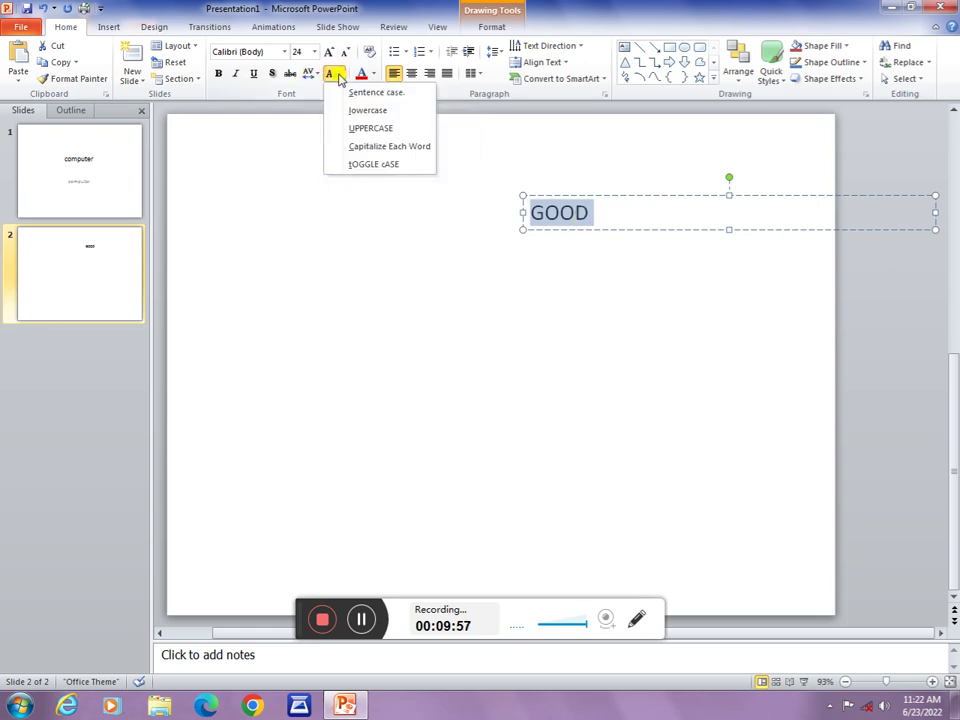
{"action": "left_click", "coordinate": [354, 92]}
{"action": "left_click", "coordinate": [369, 93]}
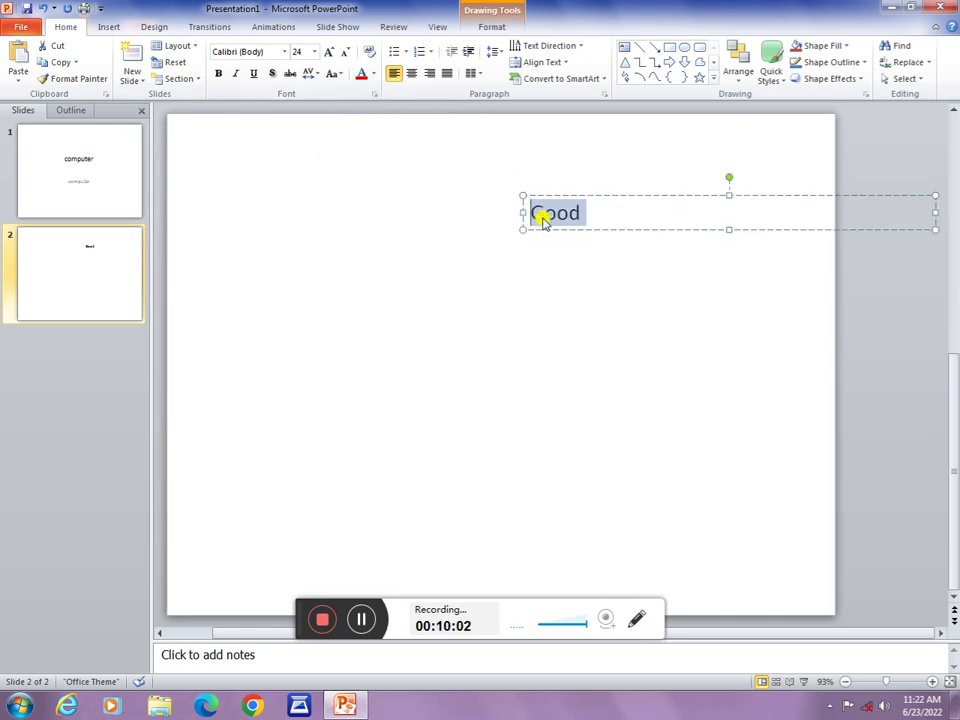
{"action": "left_click", "coordinate": [332, 73]}
{"action": "left_click", "coordinate": [369, 112]}
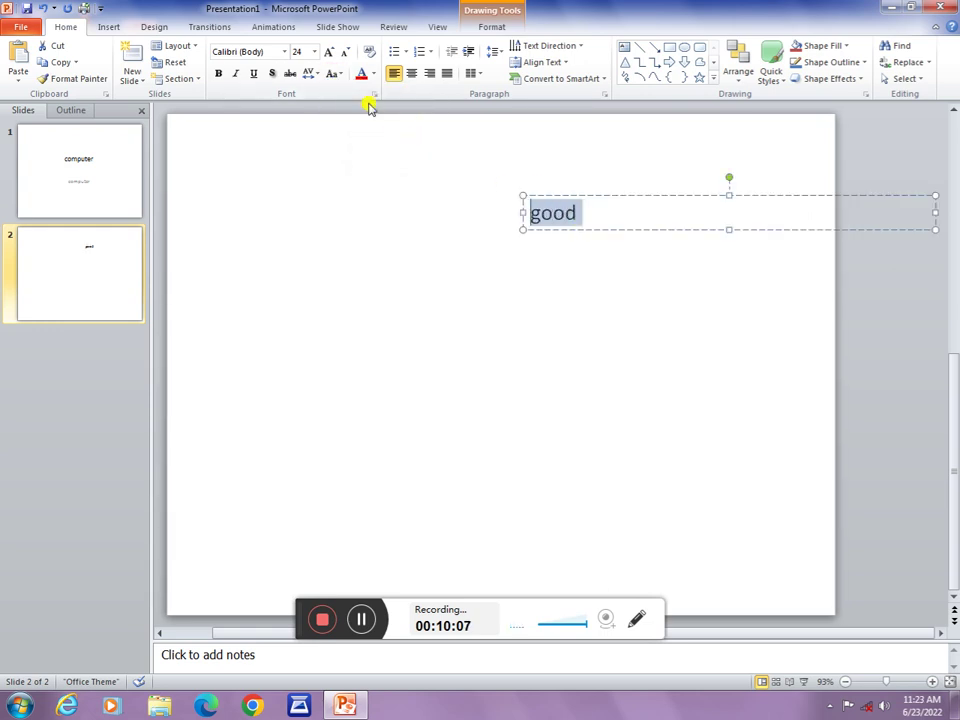
{"action": "left_click", "coordinate": [332, 73]}
{"action": "left_click", "coordinate": [363, 129]}
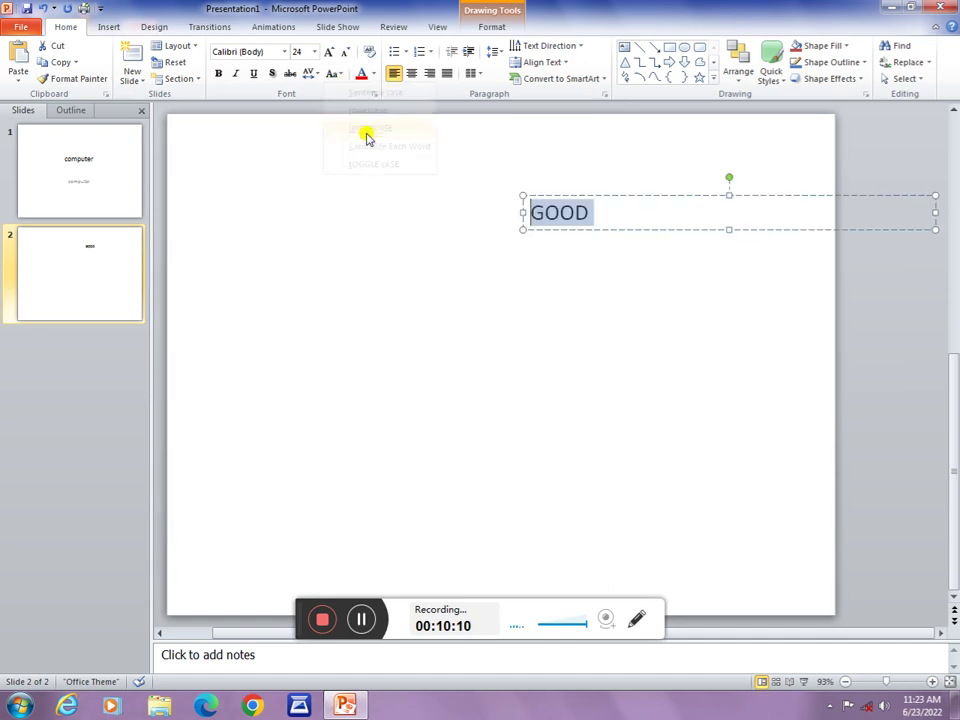
{"action": "left_click", "coordinate": [333, 74]}
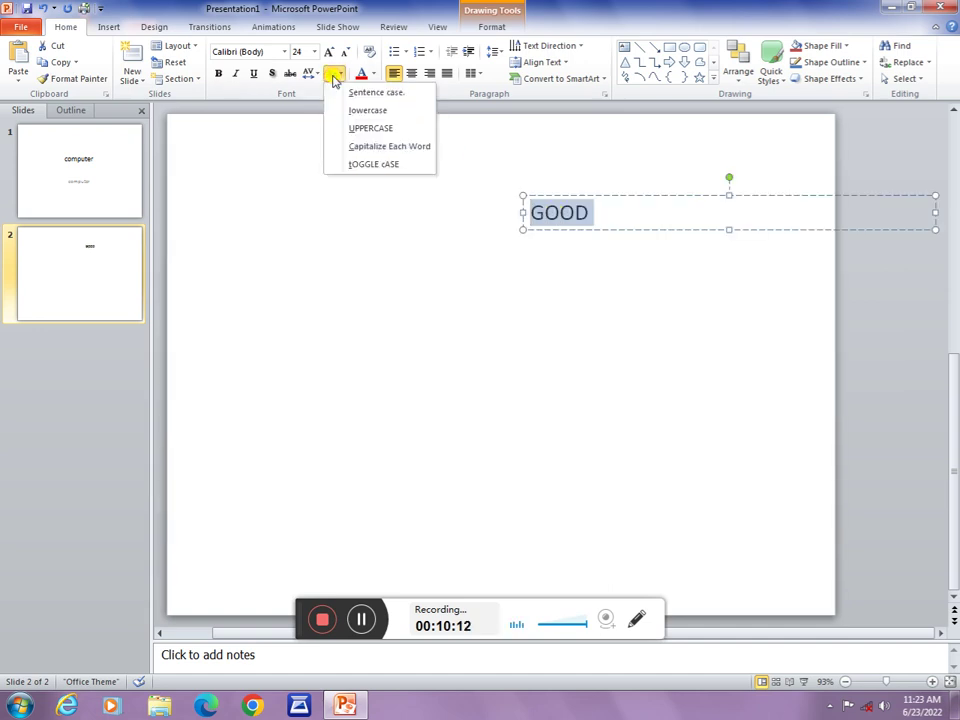
{"action": "left_click", "coordinate": [386, 146]}
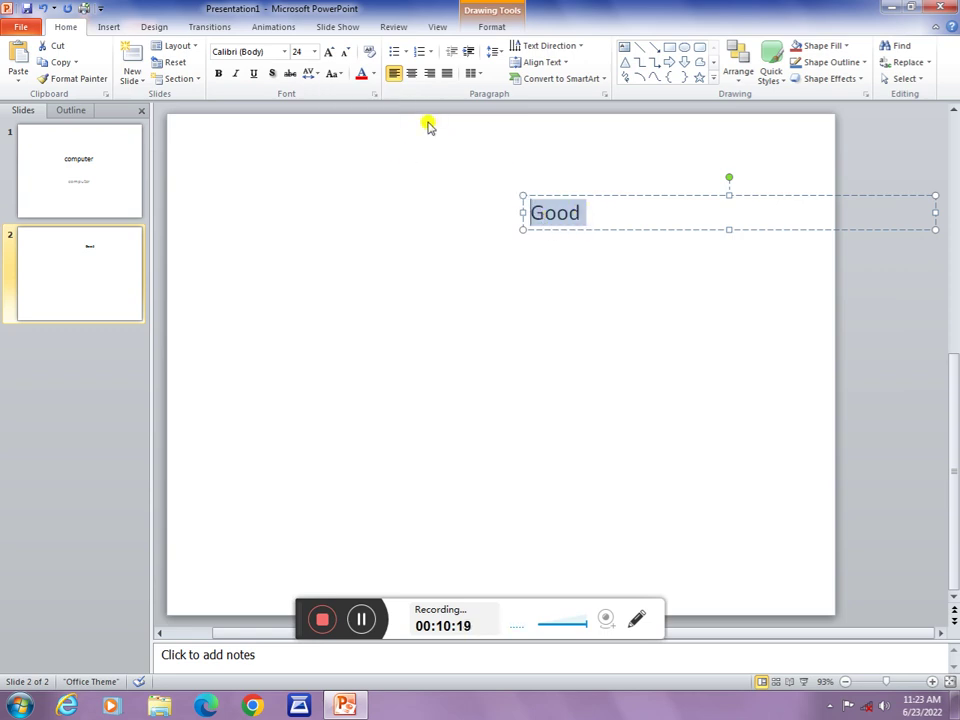
{"action": "left_click", "coordinate": [333, 74]}
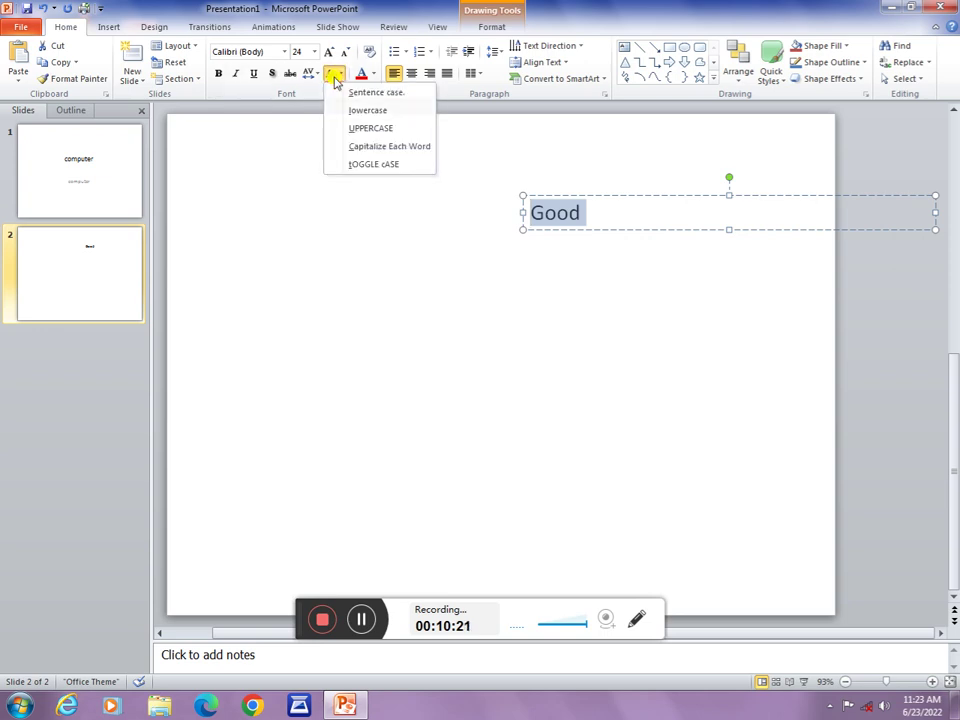
{"action": "left_click", "coordinate": [335, 78]}
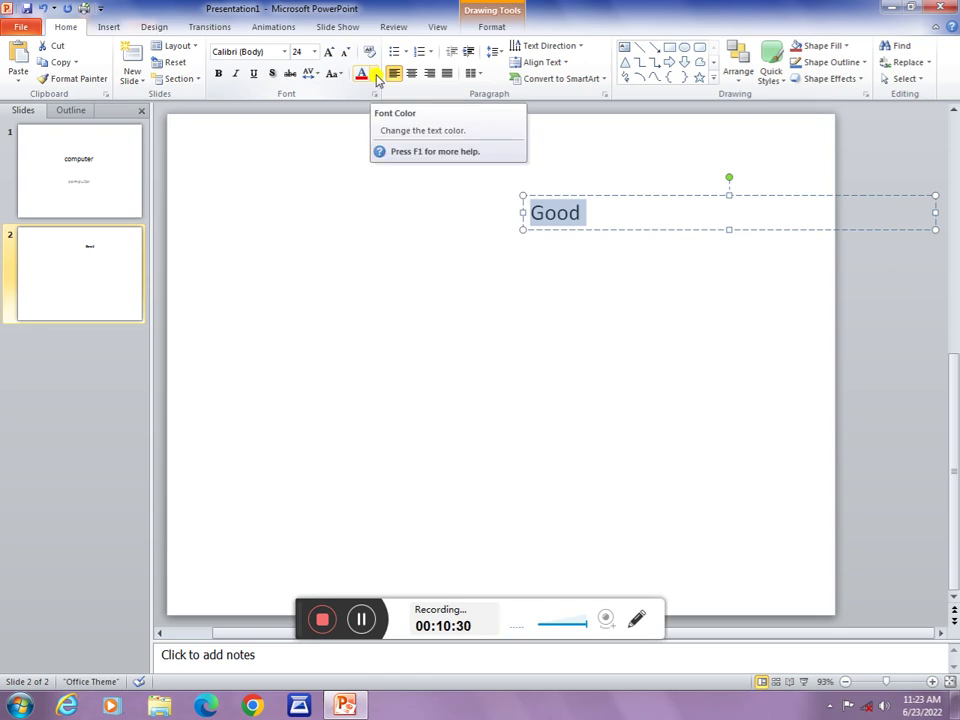
- Colour 'Good' with a pink shade from the More Colors Standard palette
{"action": "left_click", "coordinate": [375, 78]}
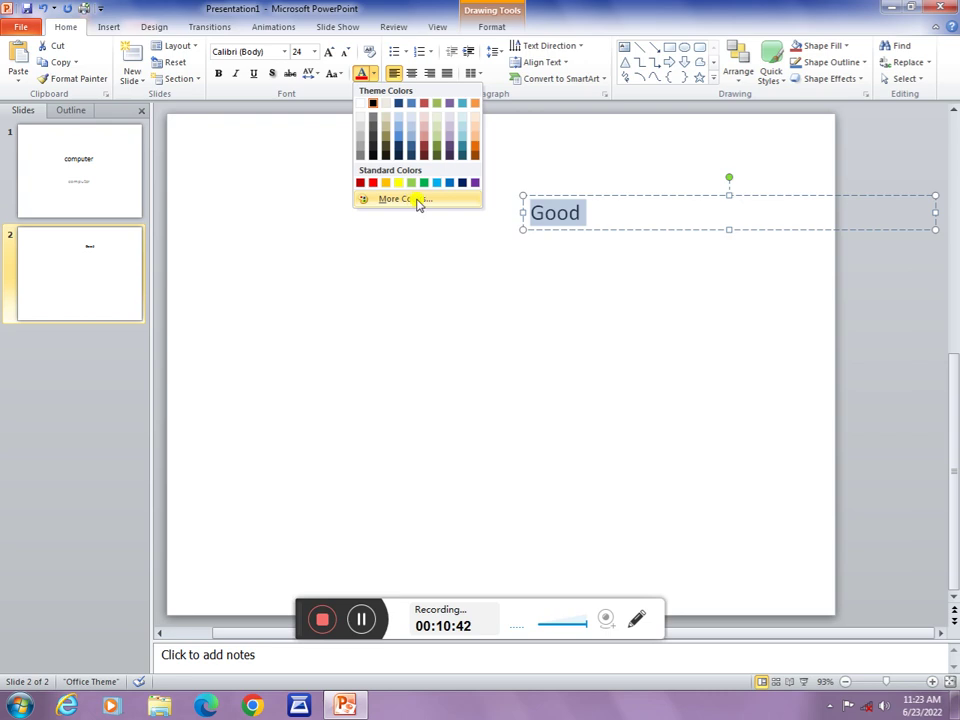
{"action": "left_click", "coordinate": [416, 199]}
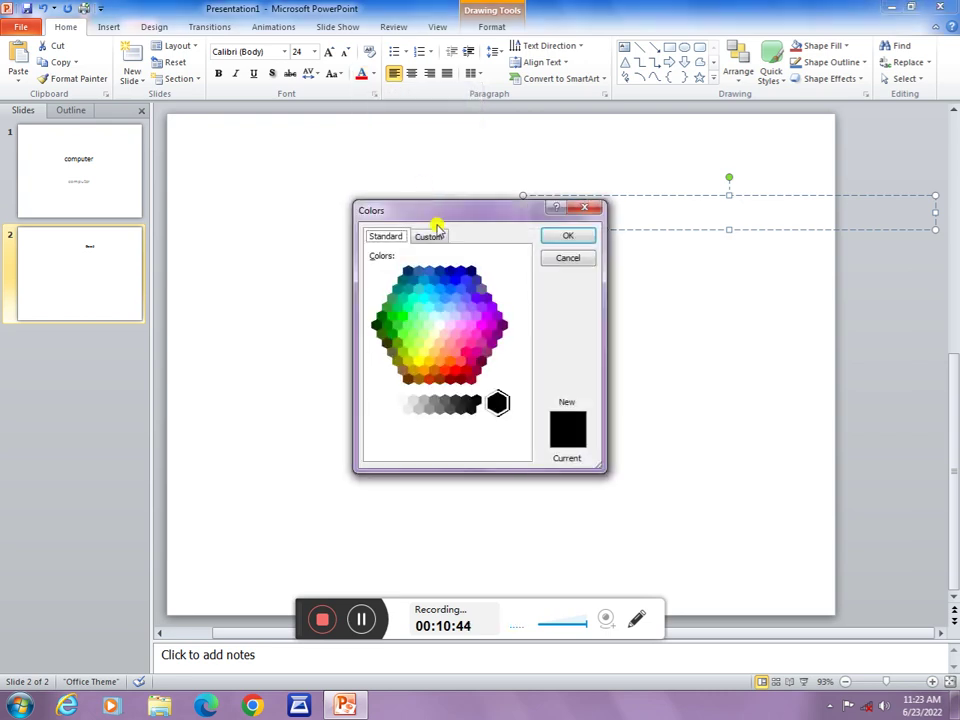
{"action": "left_click", "coordinate": [476, 334]}
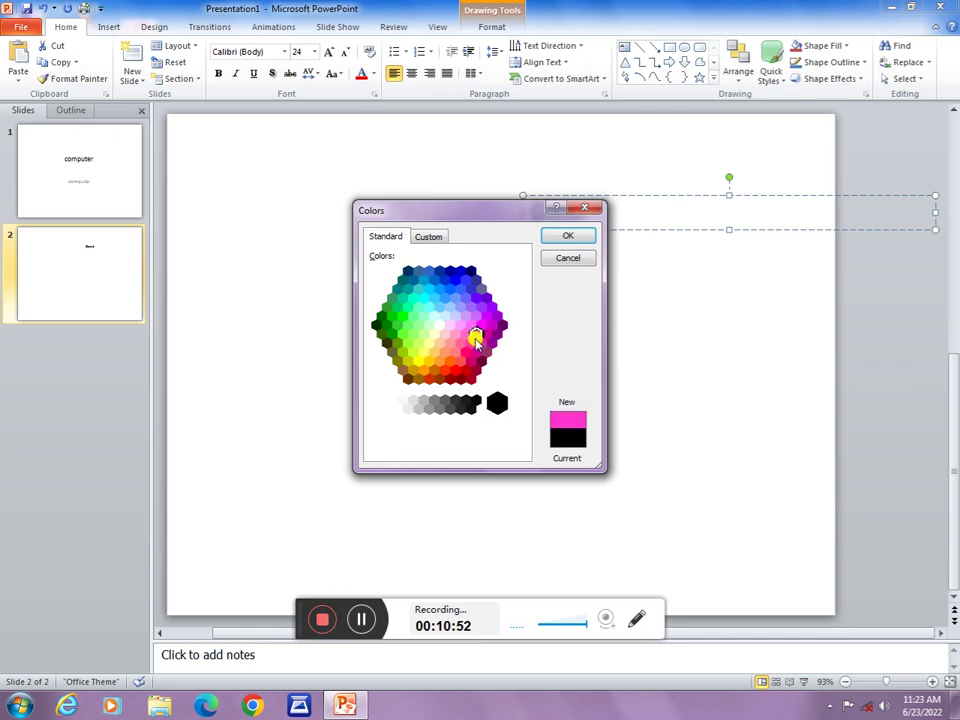
{"action": "left_click", "coordinate": [565, 240]}
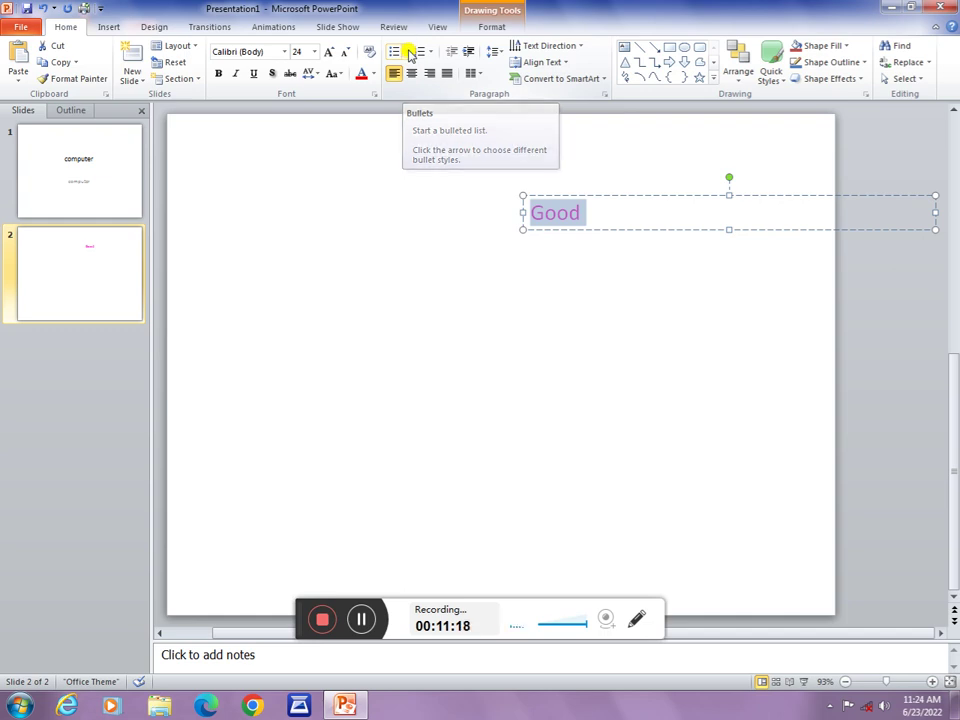
{"action": "left_click", "coordinate": [406, 52]}
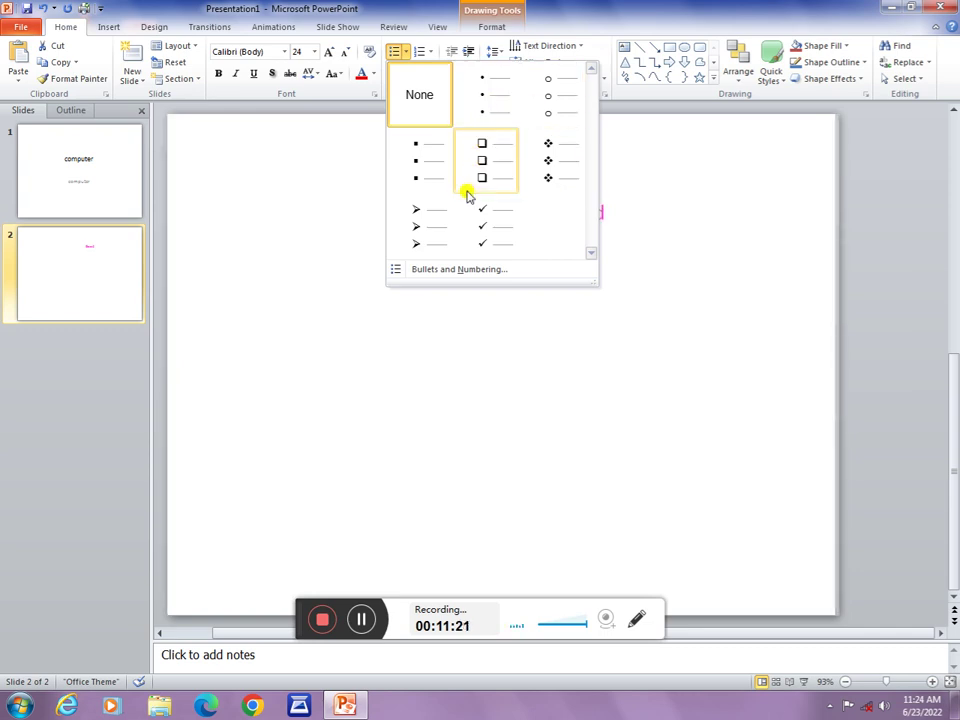
{"action": "left_click", "coordinate": [548, 167]}
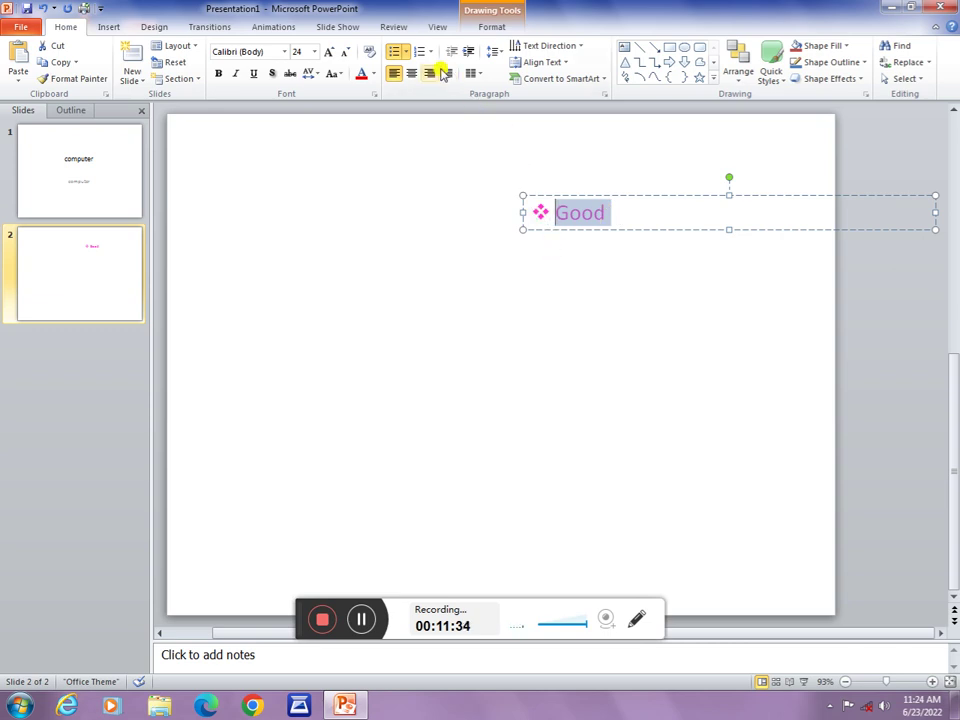
{"action": "left_click", "coordinate": [410, 52]}
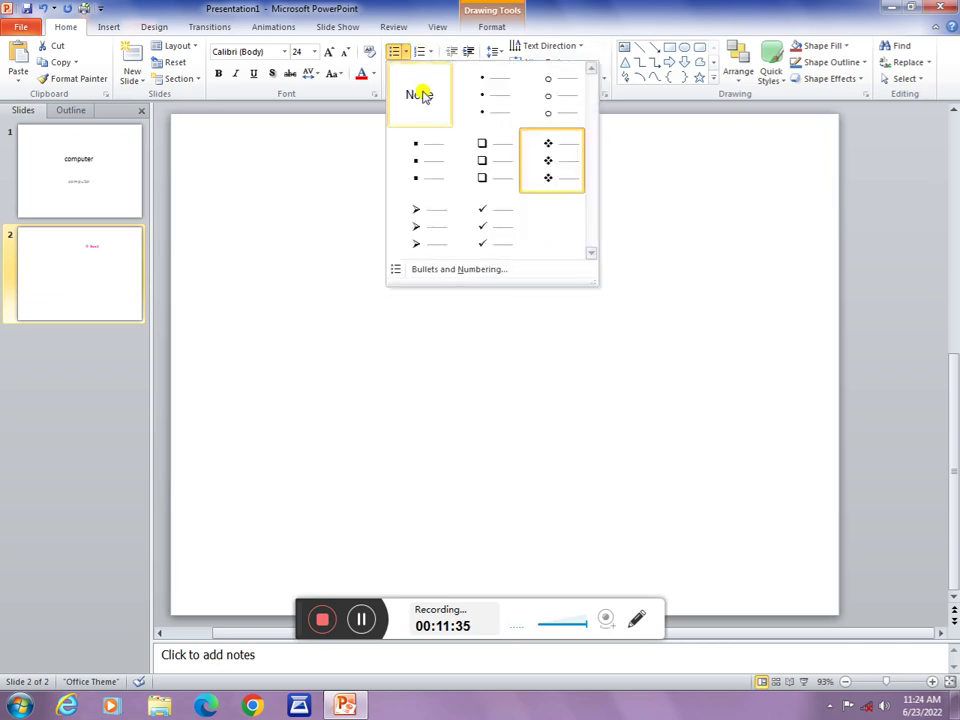
{"action": "left_click", "coordinate": [422, 93]}
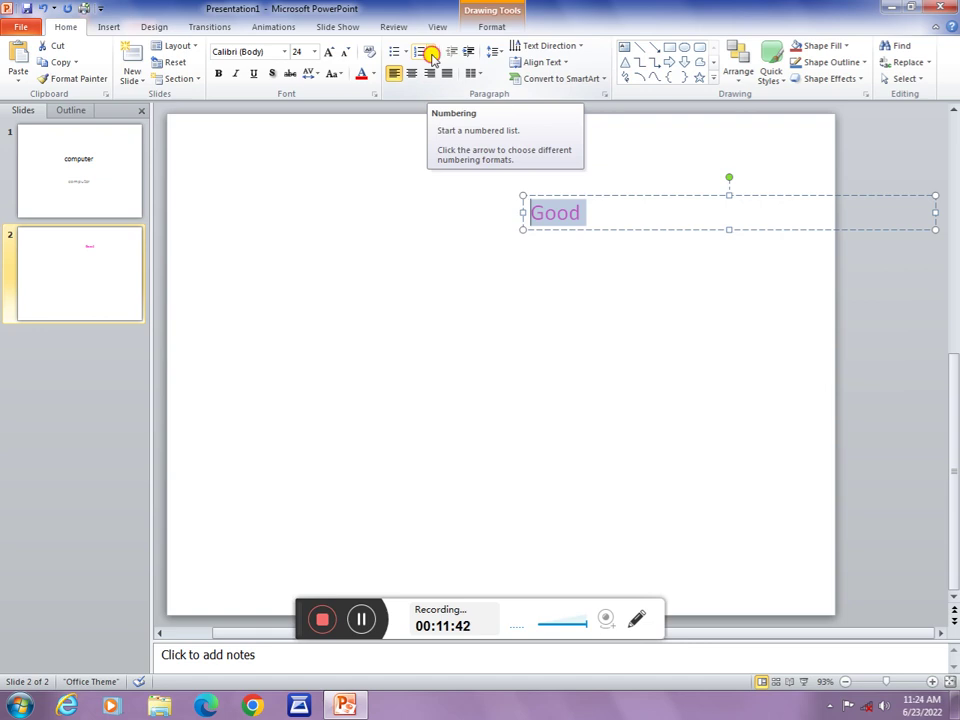
{"action": "left_click", "coordinate": [433, 58]}
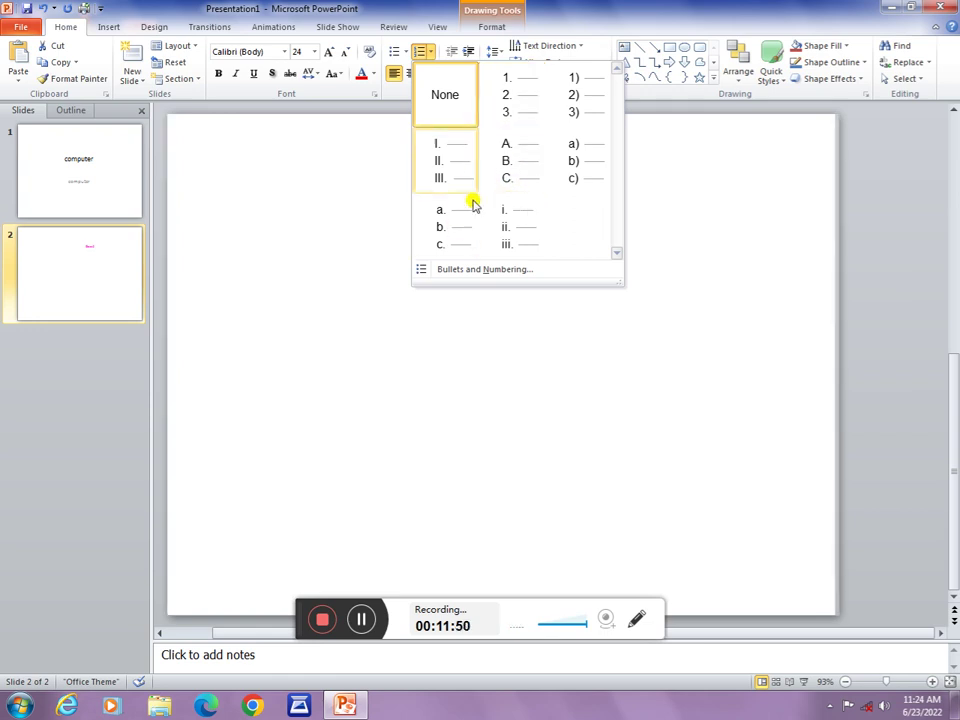
{"action": "left_click", "coordinate": [520, 110]}
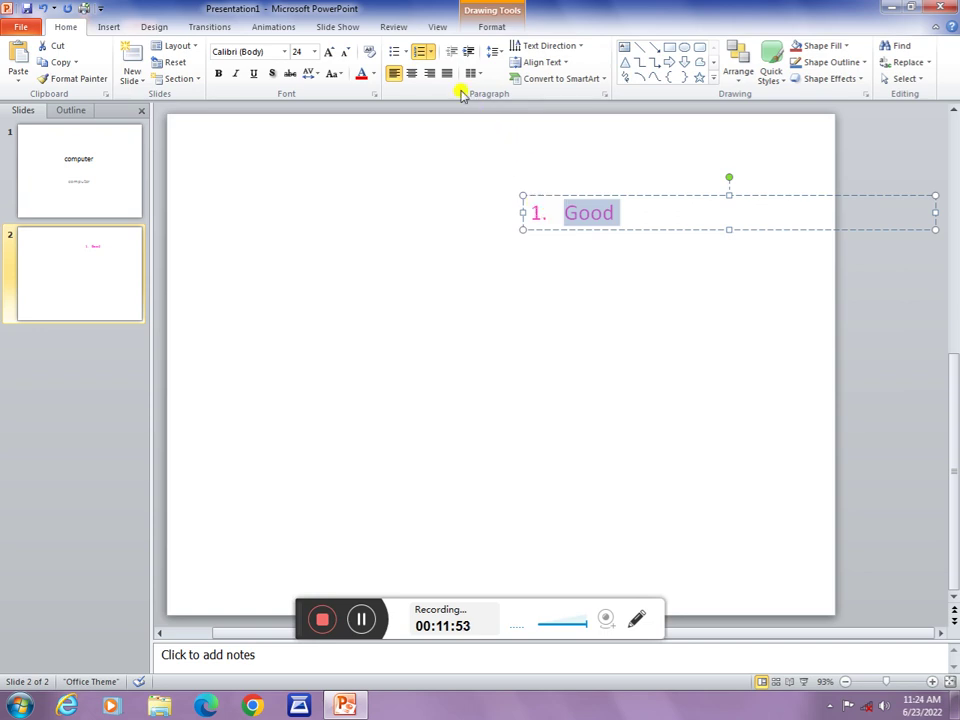
{"action": "left_click", "coordinate": [436, 52]}
{"action": "left_click", "coordinate": [443, 84]}
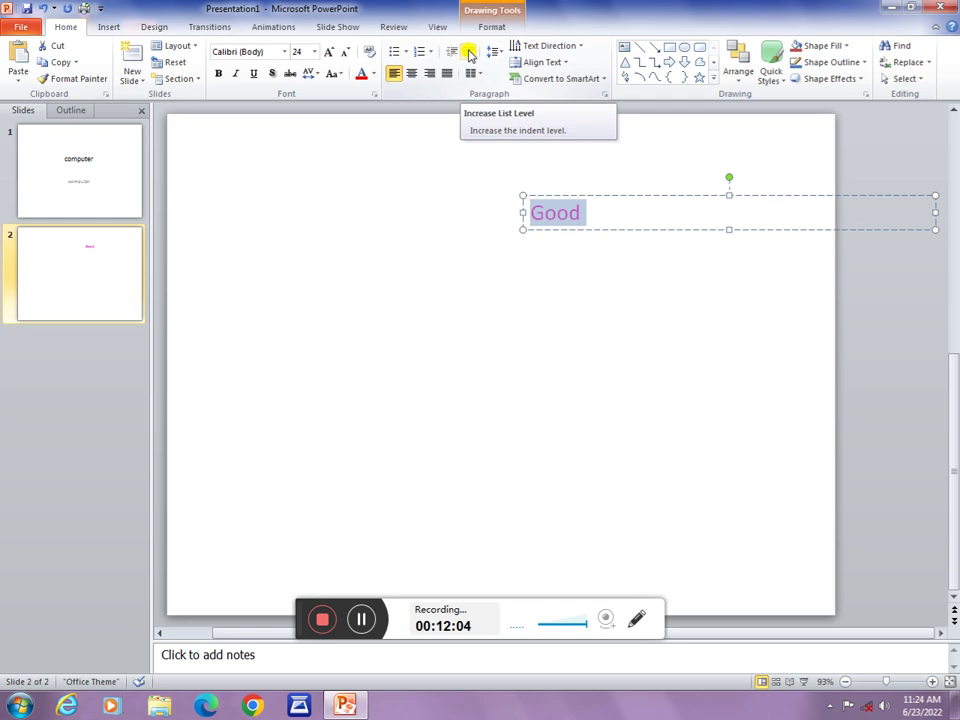
{"action": "double_click", "coordinate": [469, 55]}
{"action": "triple_click", "coordinate": [469, 55]}
{"action": "double_click", "coordinate": [469, 55]}
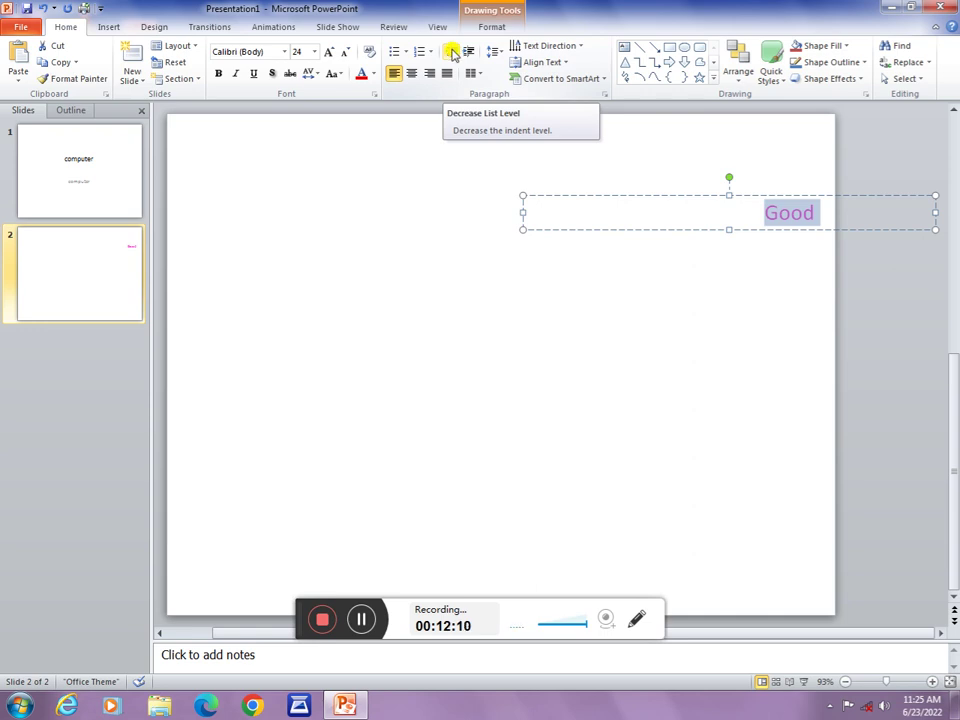
{"action": "double_click", "coordinate": [451, 53]}
{"action": "triple_click", "coordinate": [451, 53]}
{"action": "double_click", "coordinate": [451, 53]}
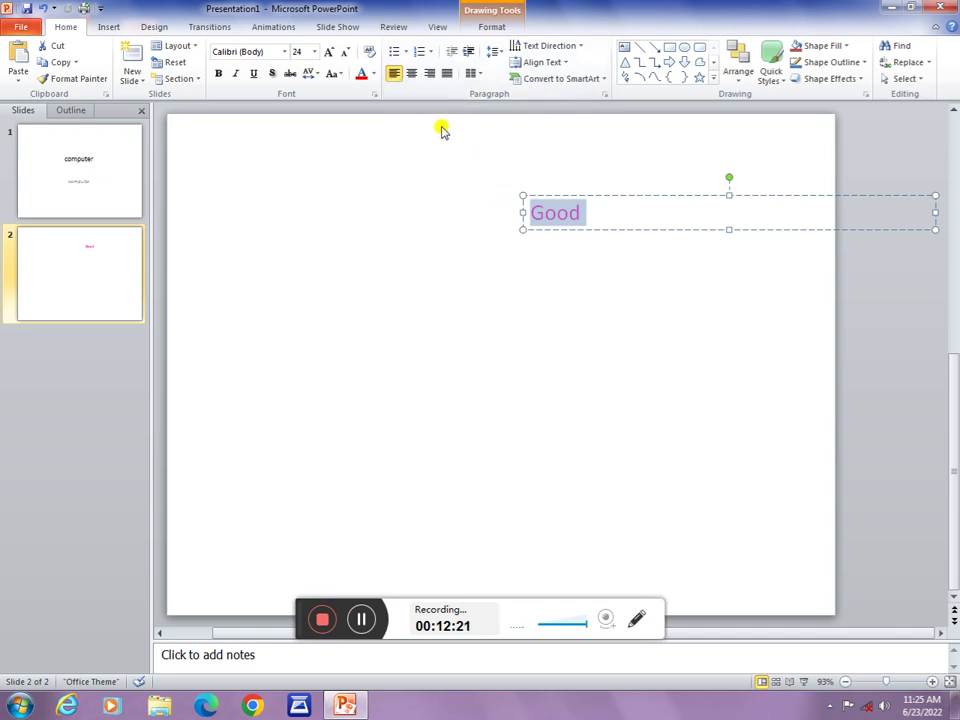
- Try Center and Align Right on 'Good', then settle on Justify alignment
{"action": "left_click", "coordinate": [412, 75]}
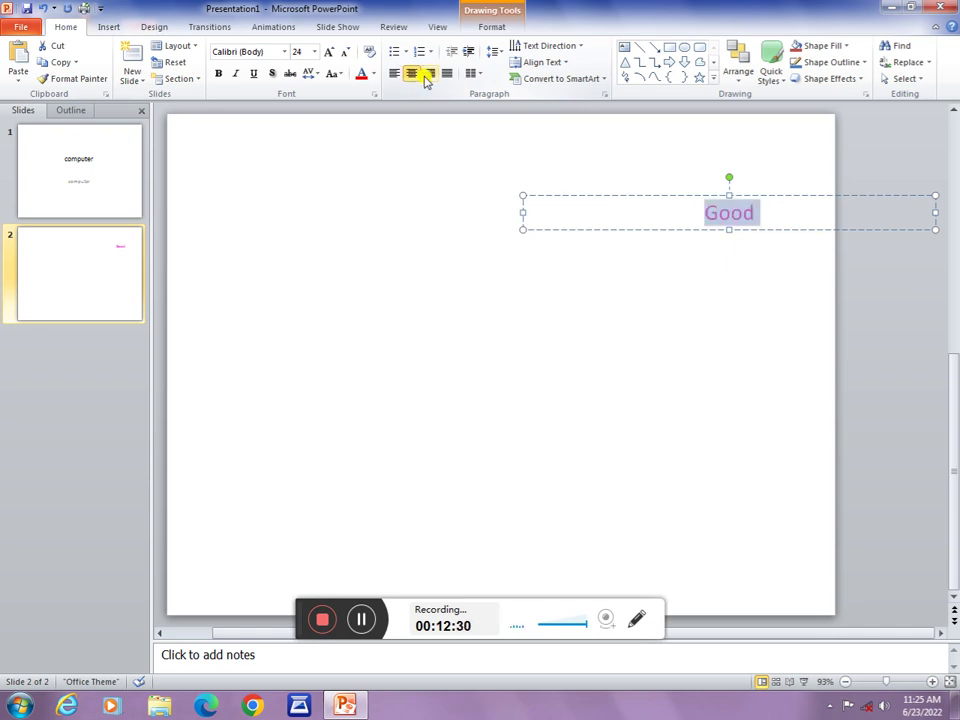
{"action": "left_click", "coordinate": [431, 74]}
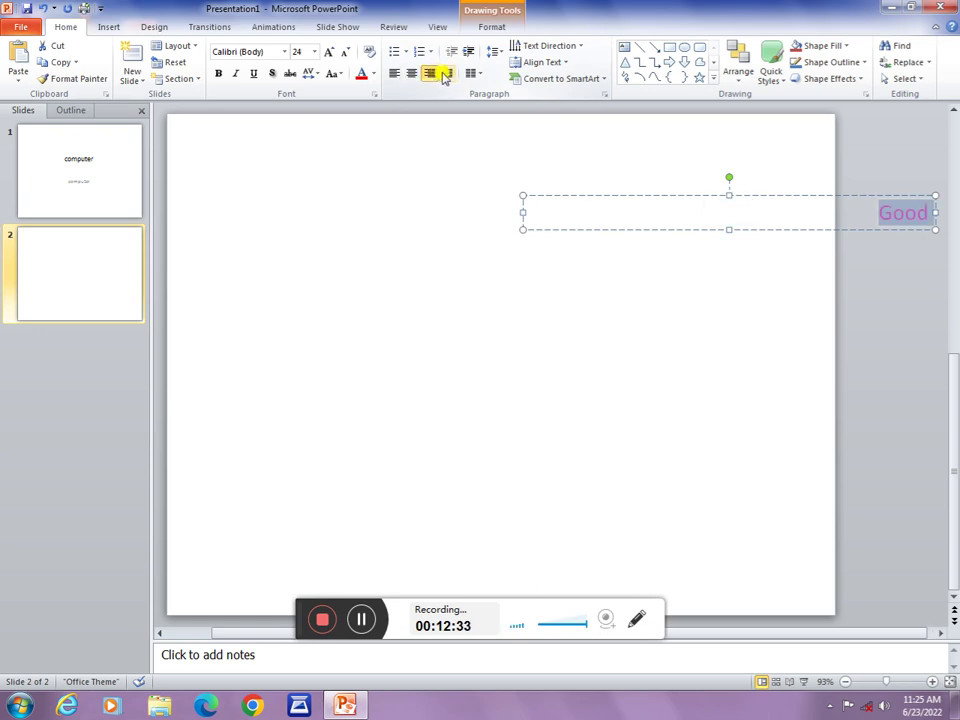
{"action": "left_click", "coordinate": [445, 74]}
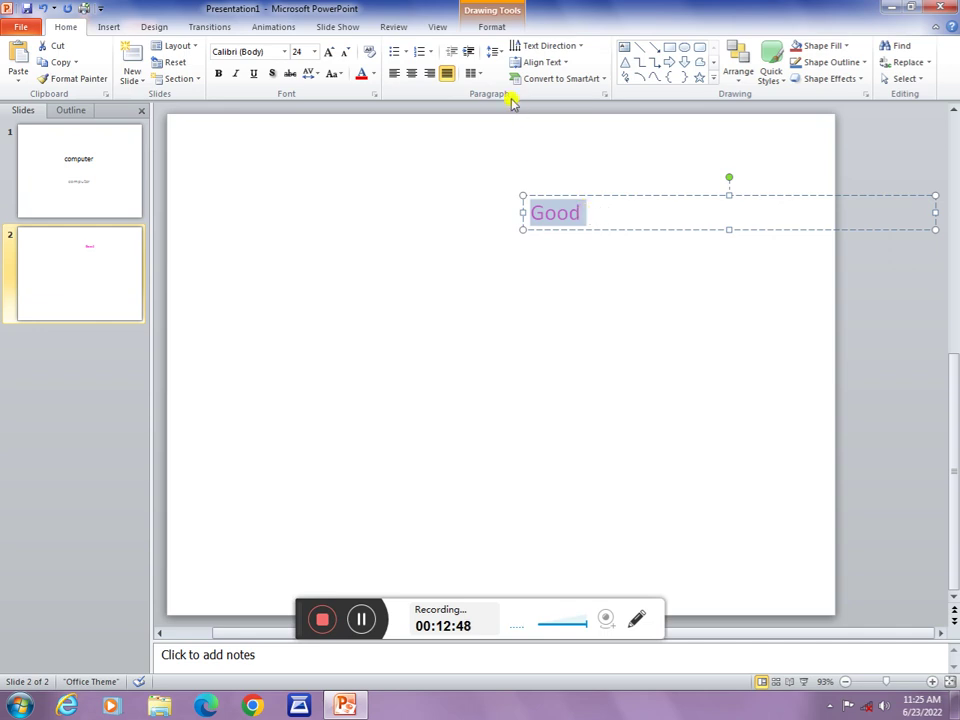
{"action": "left_click", "coordinate": [476, 73]}
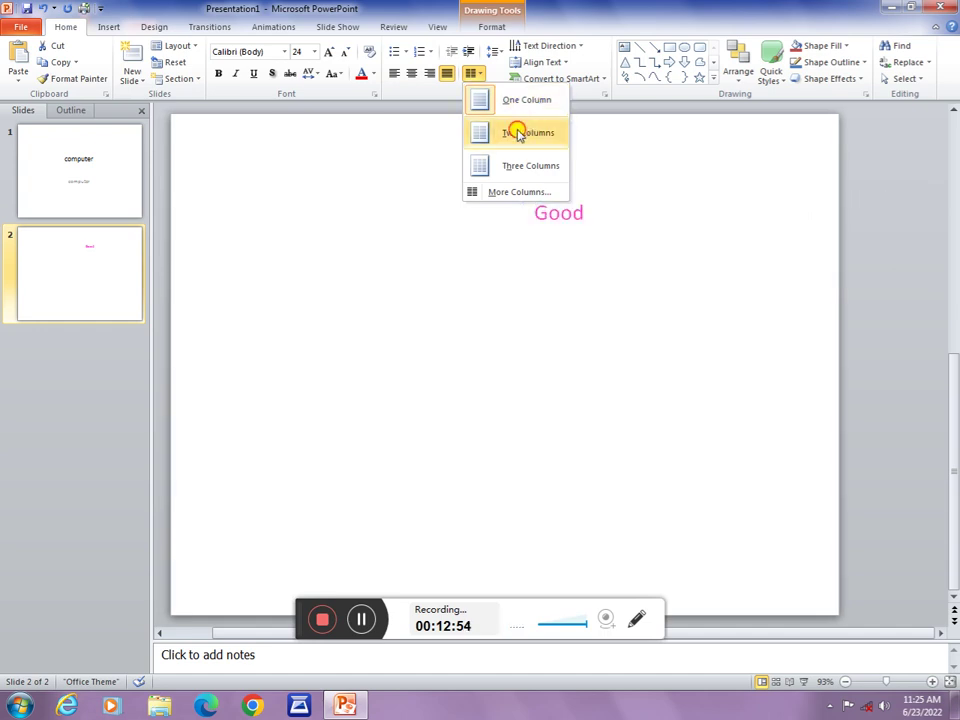
{"action": "left_click", "coordinate": [516, 132]}
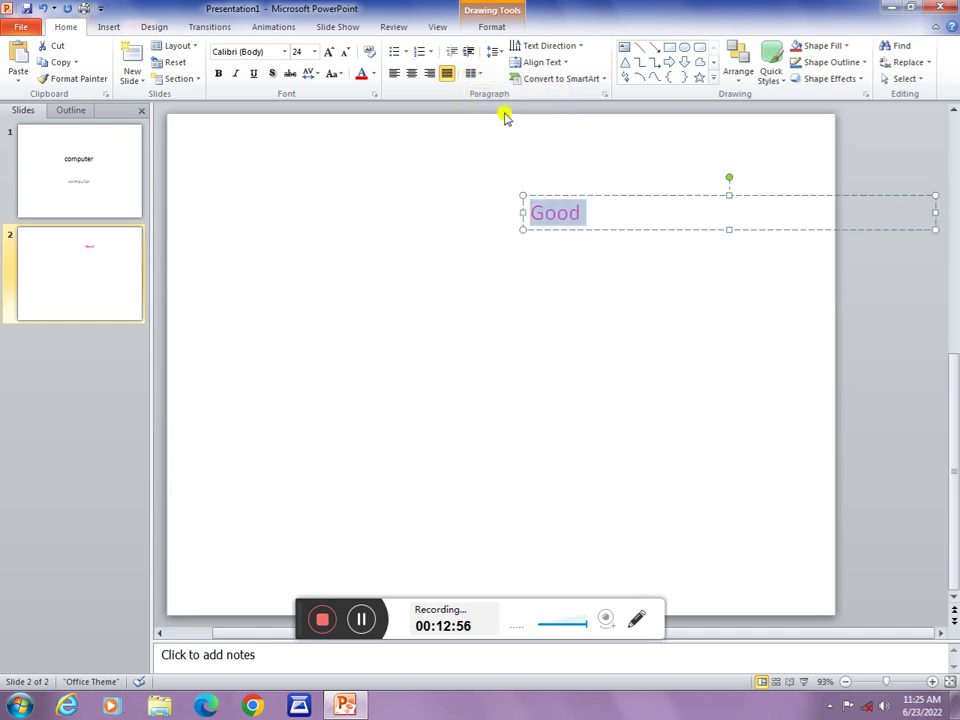
{"action": "left_click", "coordinate": [479, 74]}
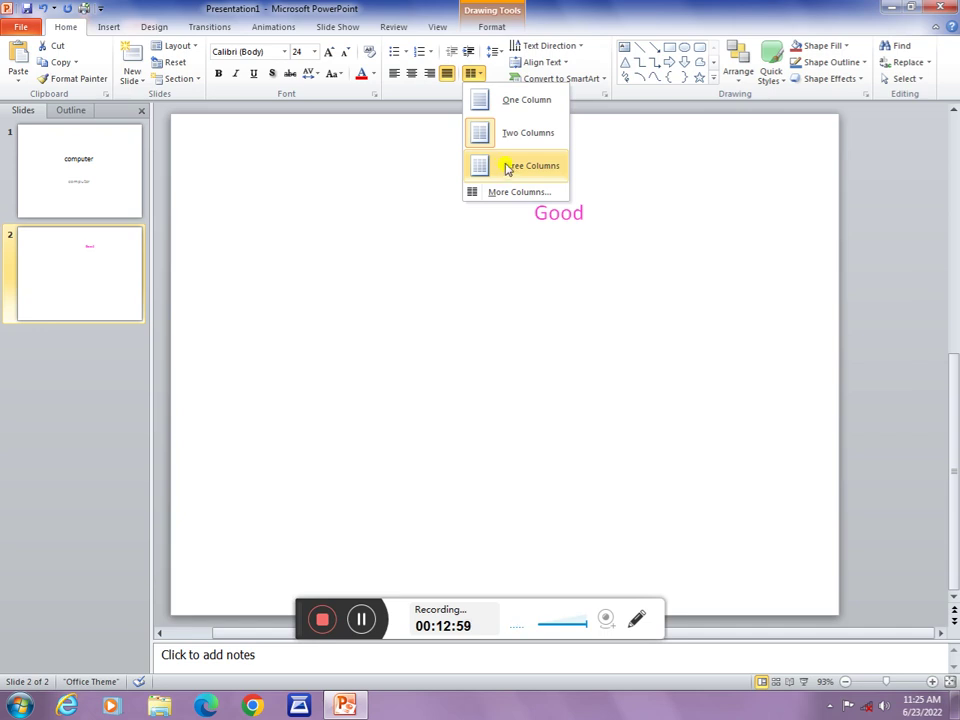
{"action": "left_click", "coordinate": [514, 104]}
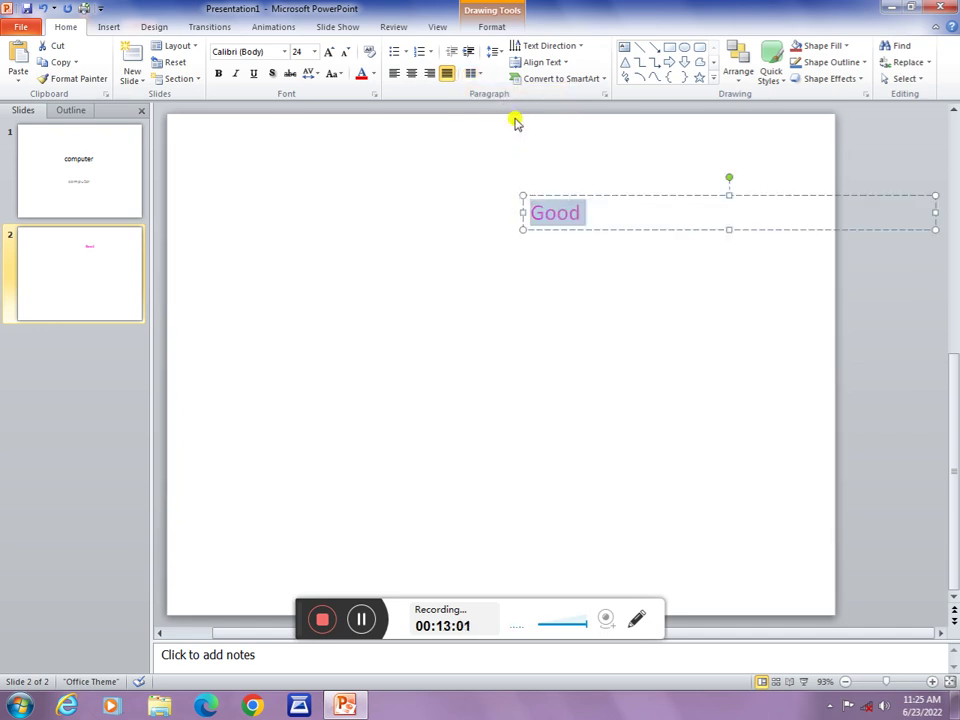
{"action": "left_click", "coordinate": [494, 54]}
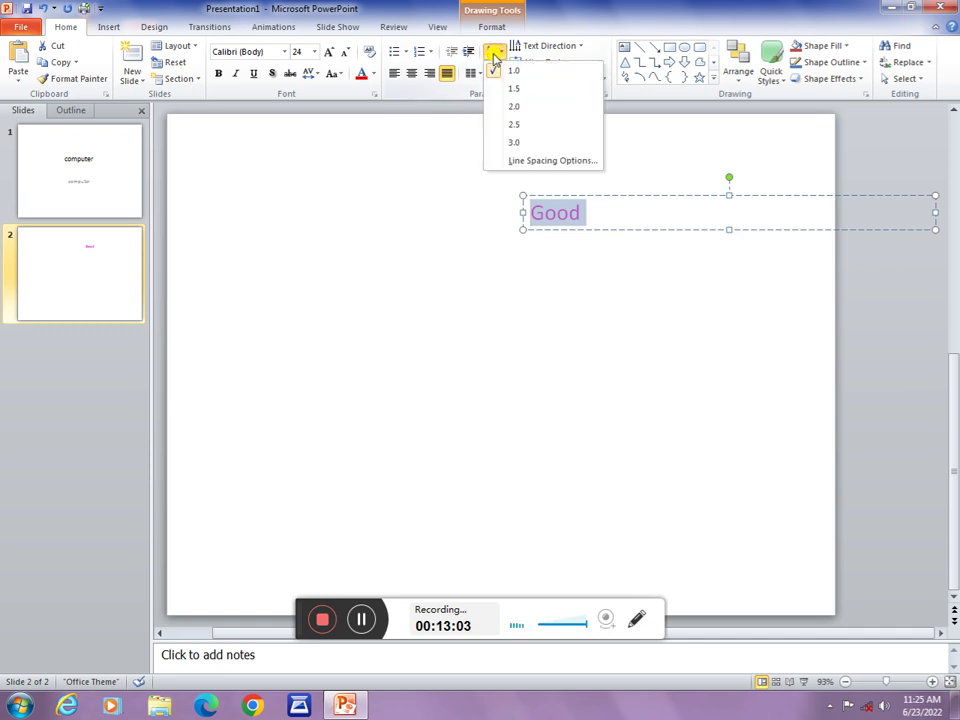
- Start a new line after 'Good' and type COMPUTER on it
{"action": "left_click", "coordinate": [494, 56]}
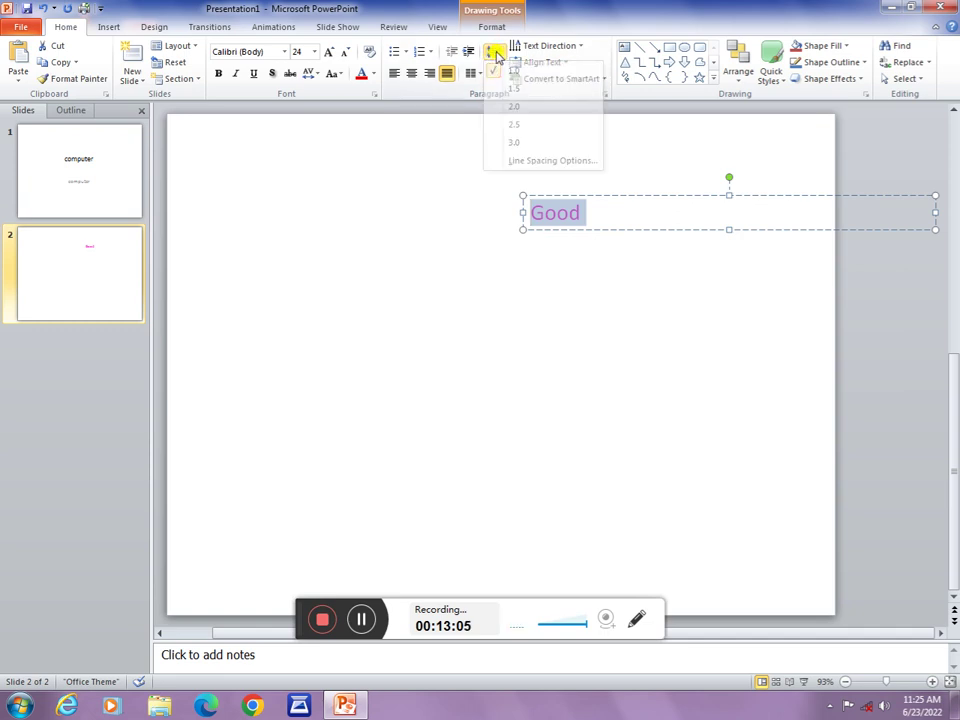
{"action": "left_click", "coordinate": [590, 215]}
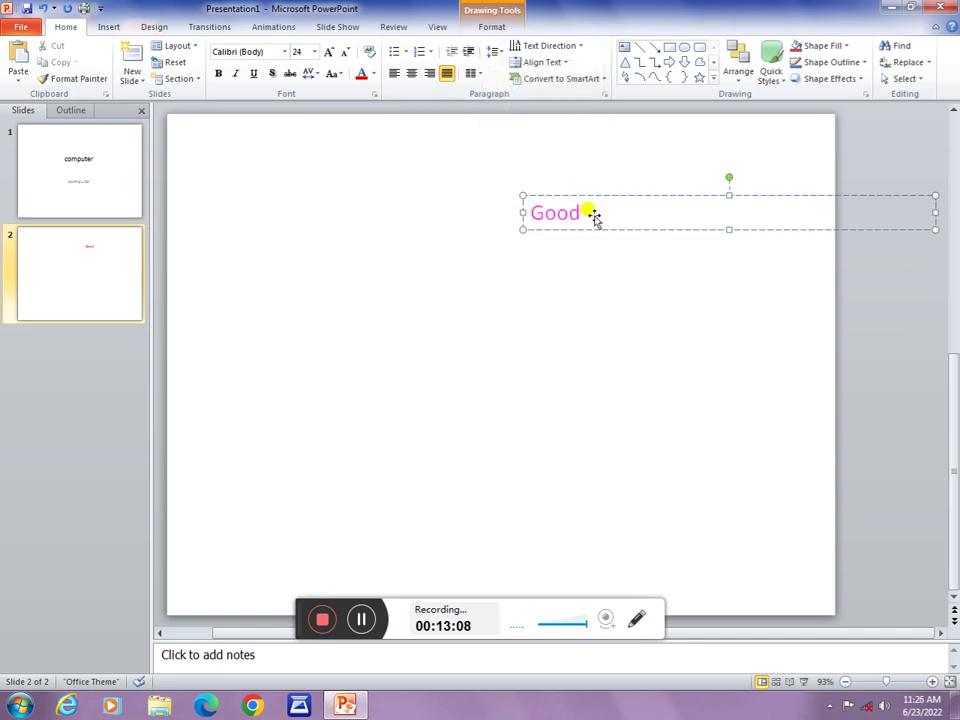
{"action": "key", "text": "Return"}
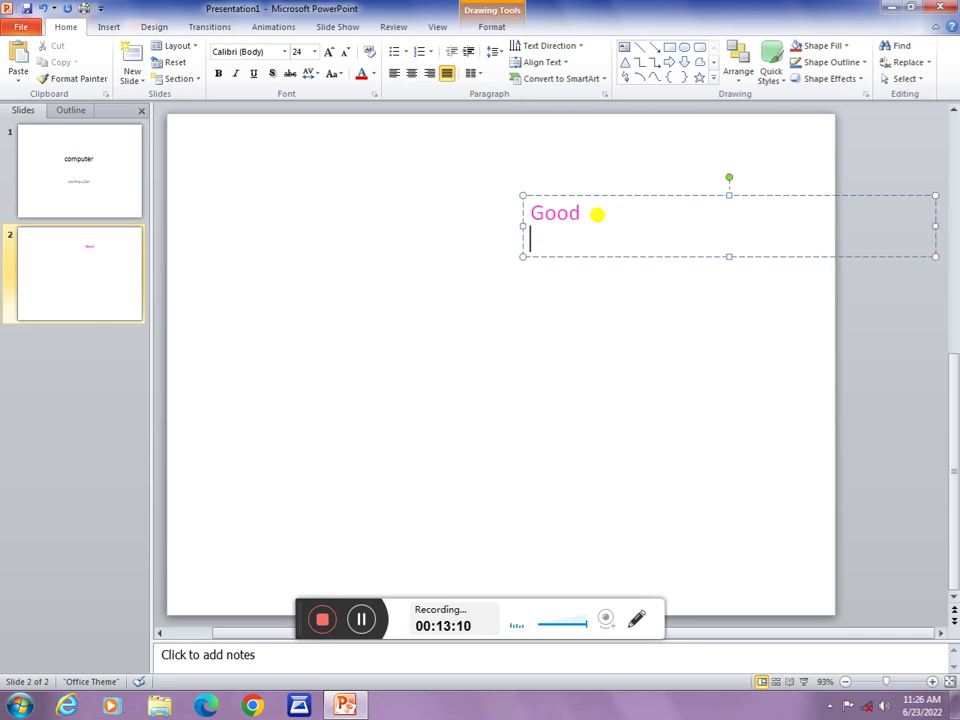
{"action": "type", "text": "CO "}
{"action": "type", "text": "UTE"}
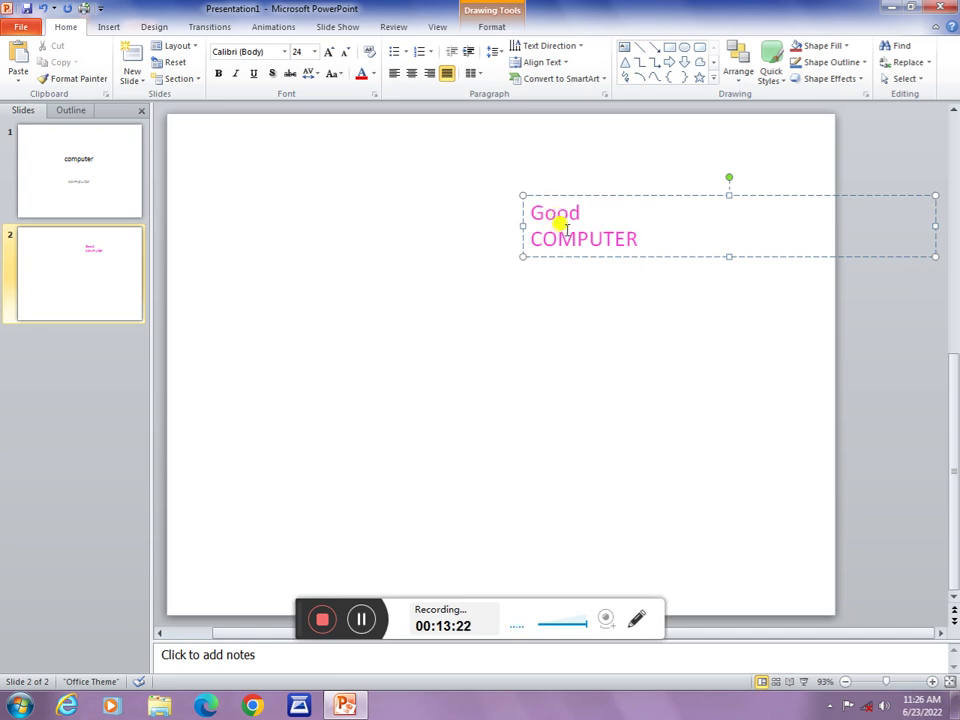
{"action": "left_click_drag", "start_coordinate": [531, 211], "coordinate": [636, 238]}
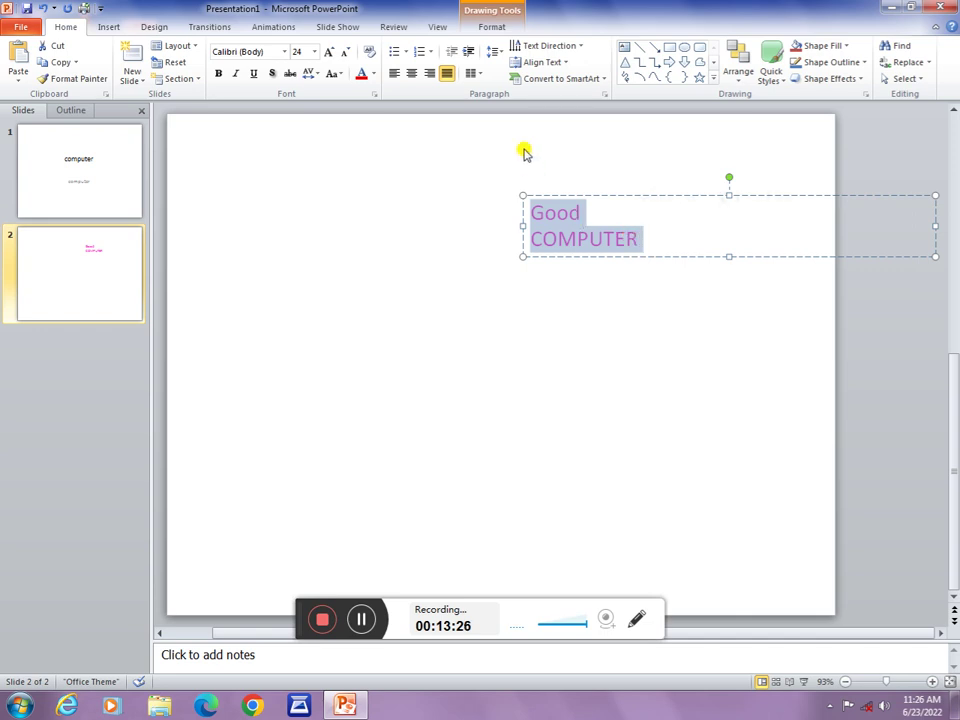
{"action": "left_click", "coordinate": [502, 53]}
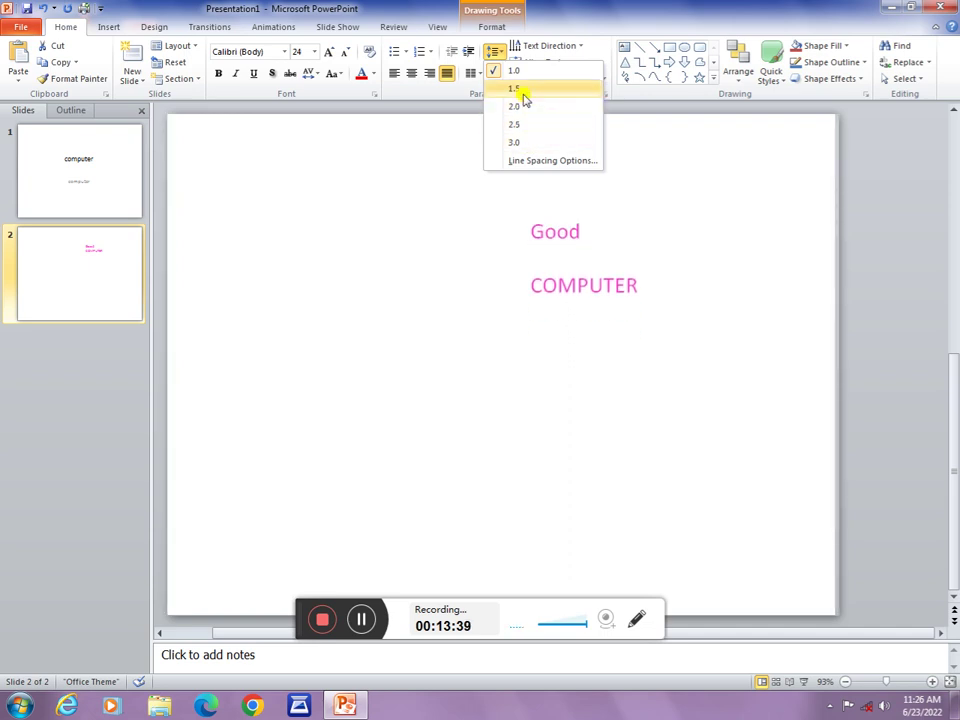
{"action": "left_click", "coordinate": [527, 72]}
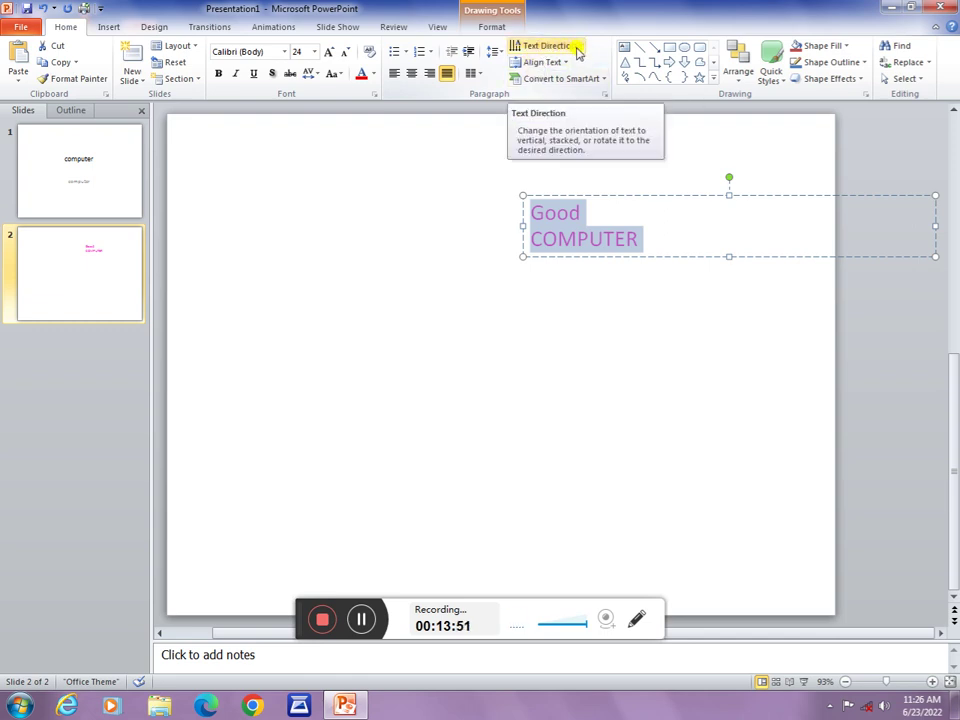
{"action": "left_click", "coordinate": [577, 53]}
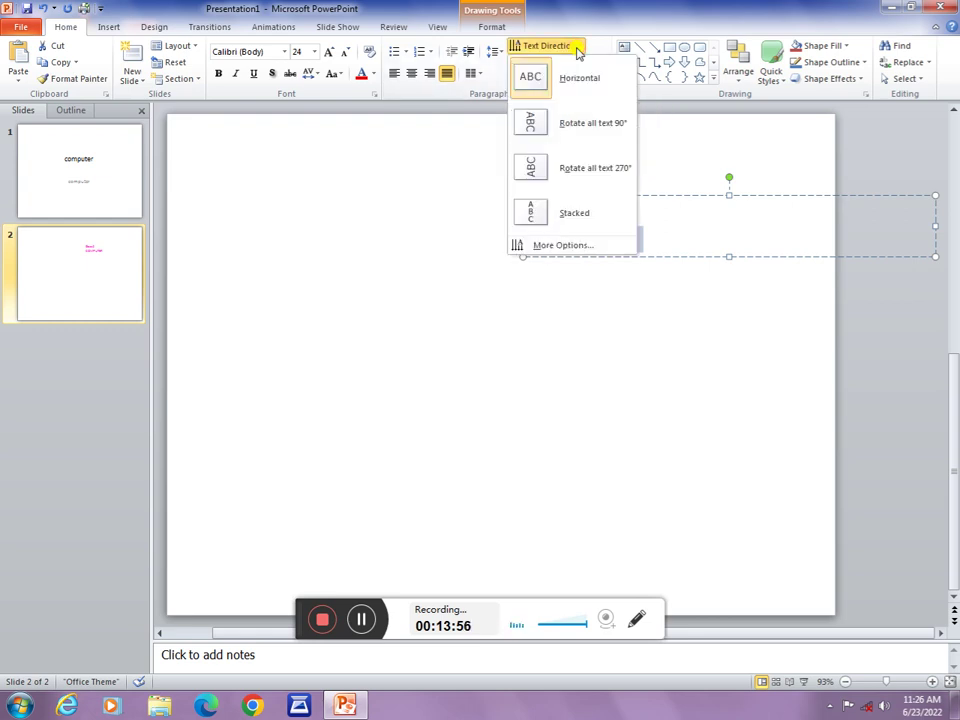
- Rotate the text 90°, then drag the box fully onto the slide and stretch it taller
{"action": "left_click", "coordinate": [574, 82]}
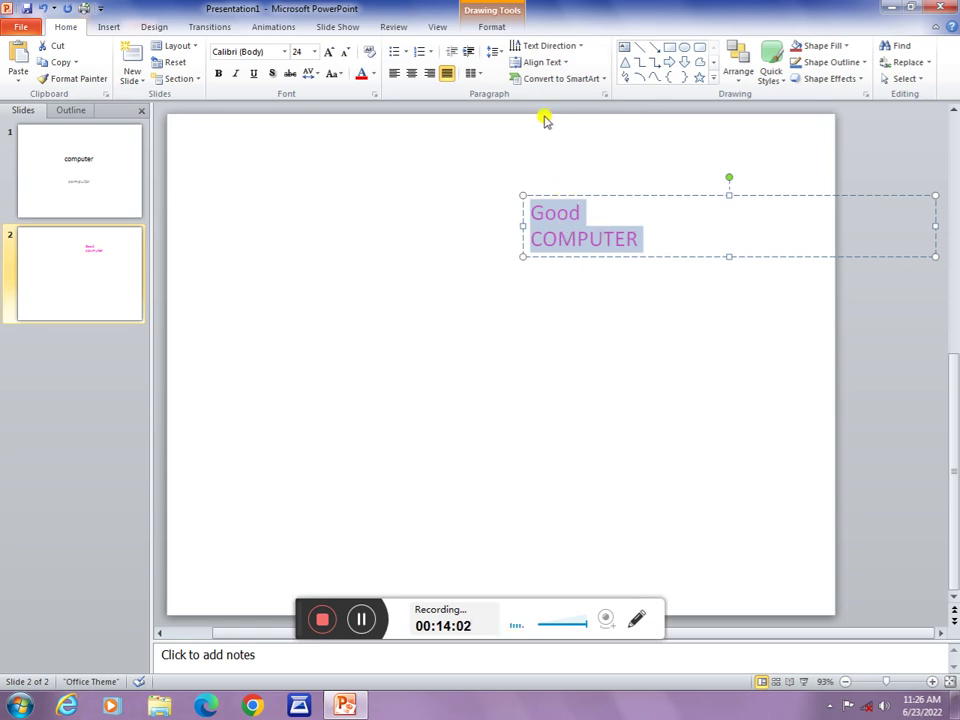
{"action": "left_click", "coordinate": [560, 47]}
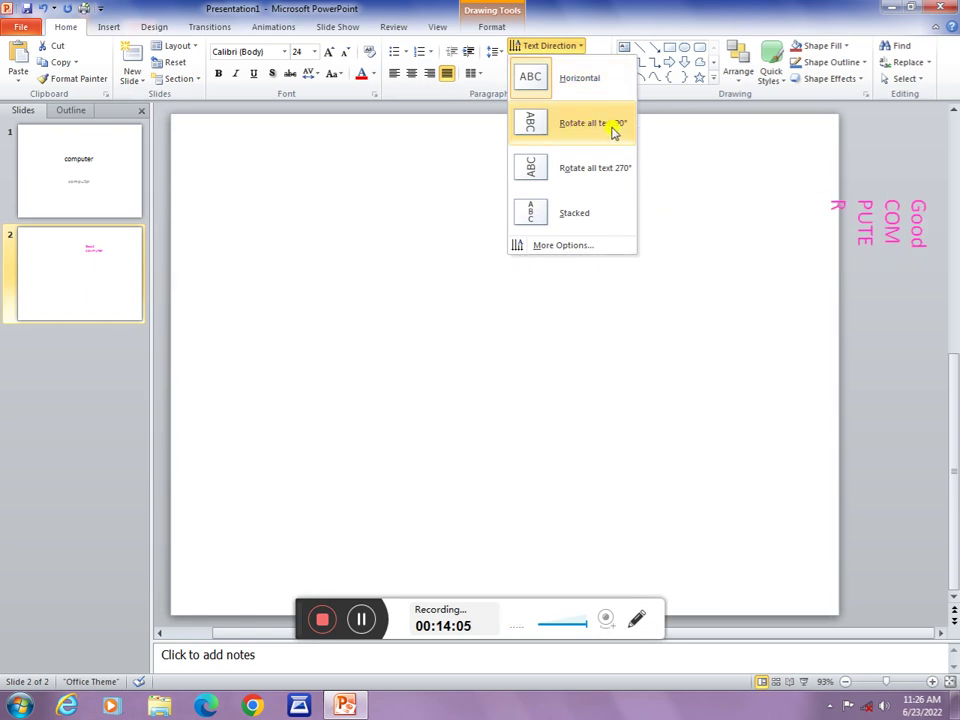
{"action": "left_click", "coordinate": [600, 125]}
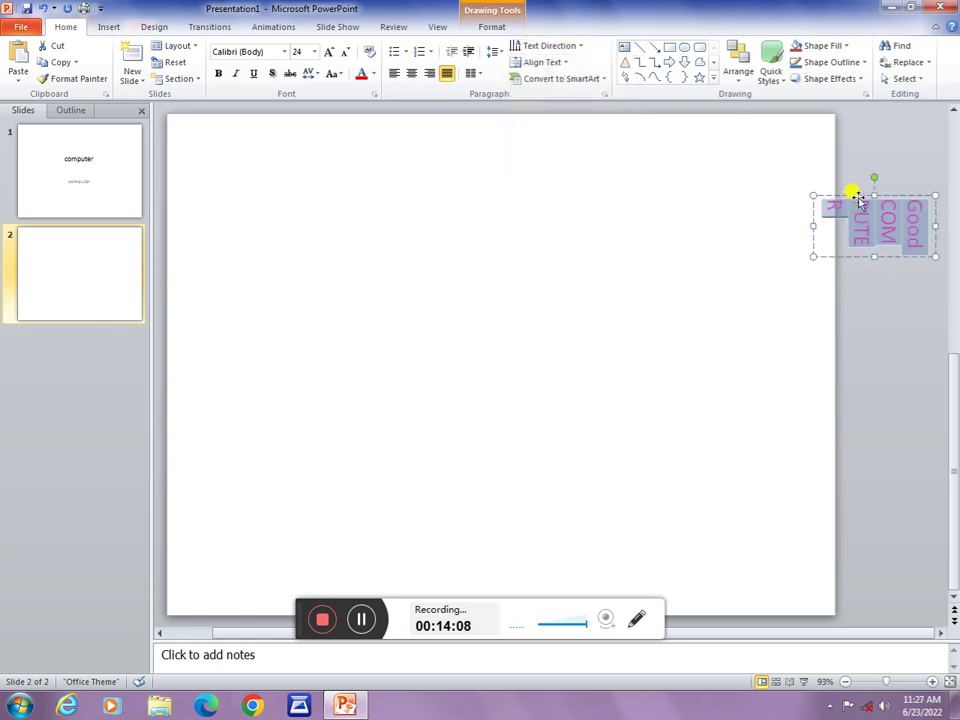
{"action": "left_click_drag", "start_coordinate": [858, 200], "coordinate": [666, 190]}
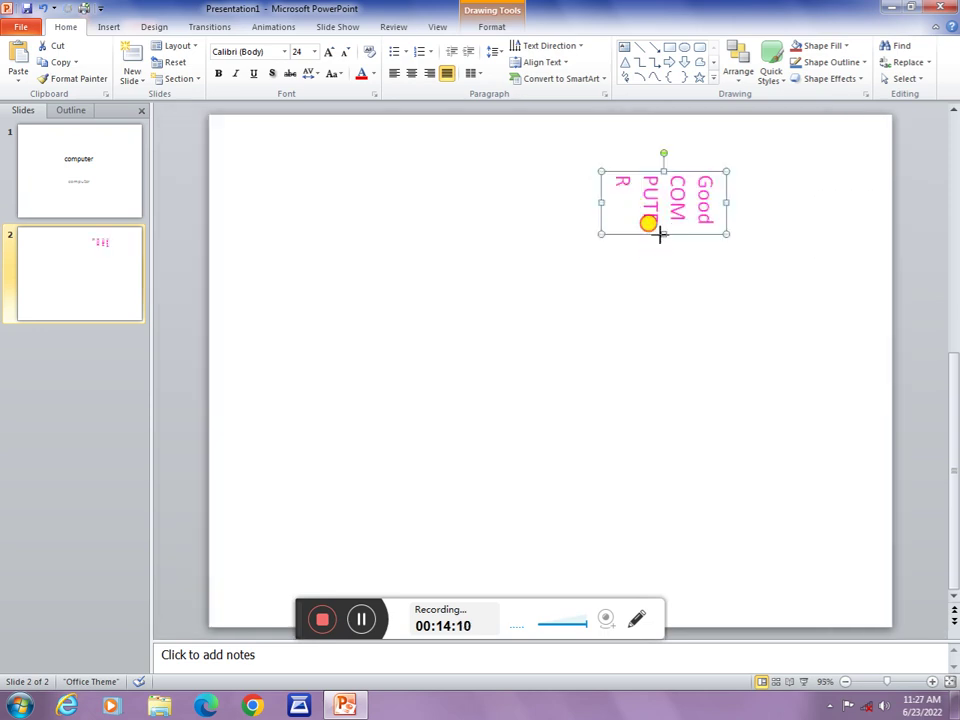
{"action": "left_click_drag", "start_coordinate": [659, 234], "coordinate": [658, 437]}
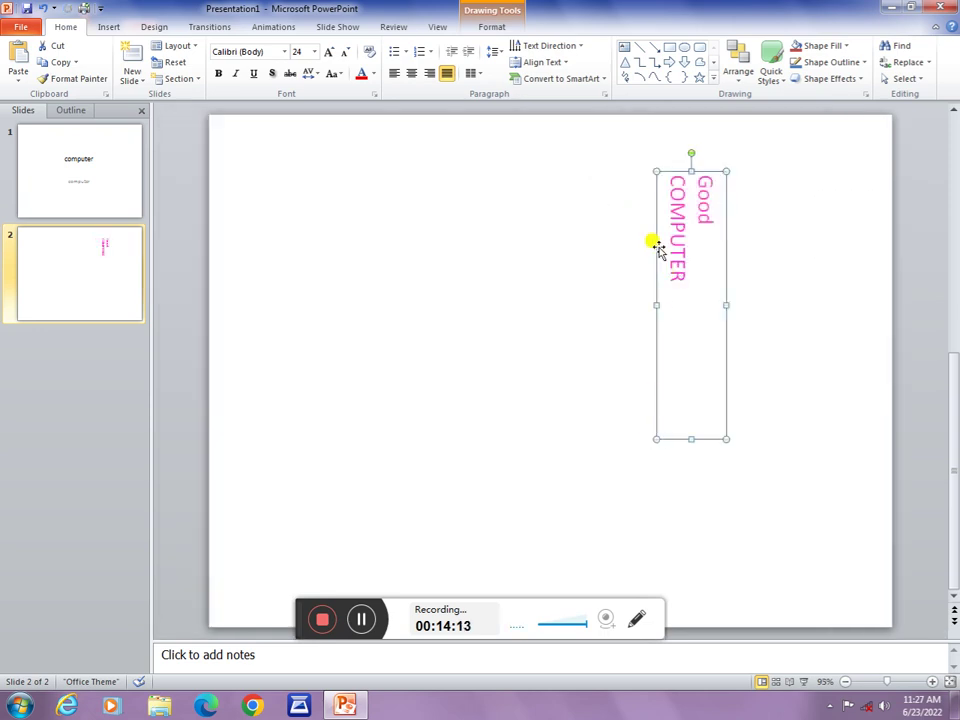
- Try the 270° and Stacked text directions on the box
{"action": "left_click", "coordinate": [556, 46]}
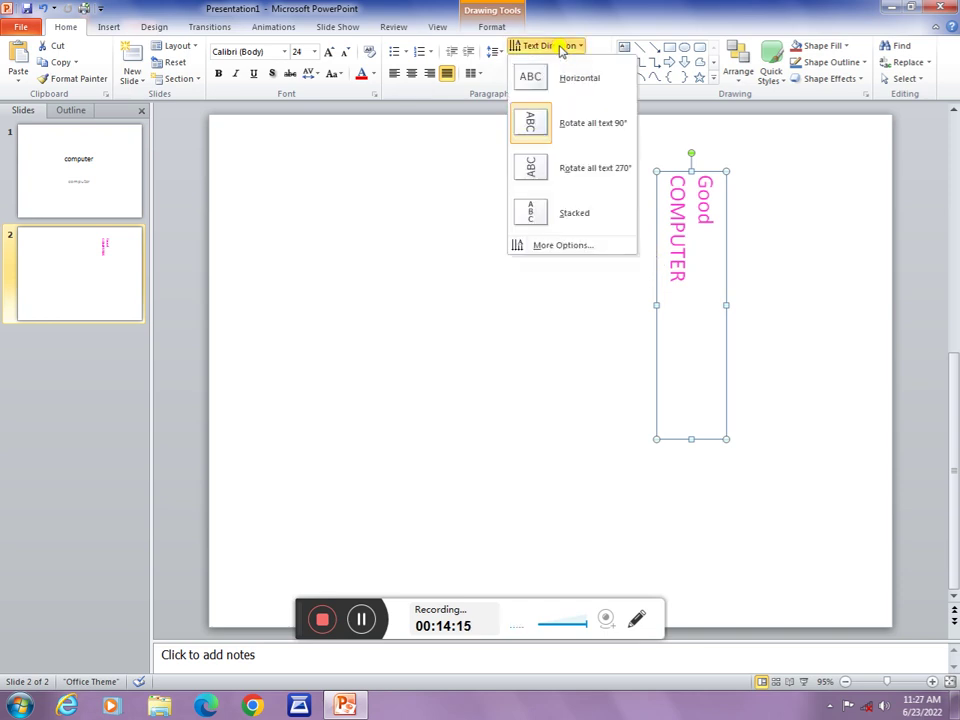
{"action": "left_click", "coordinate": [575, 170]}
{"action": "left_click", "coordinate": [556, 62]}
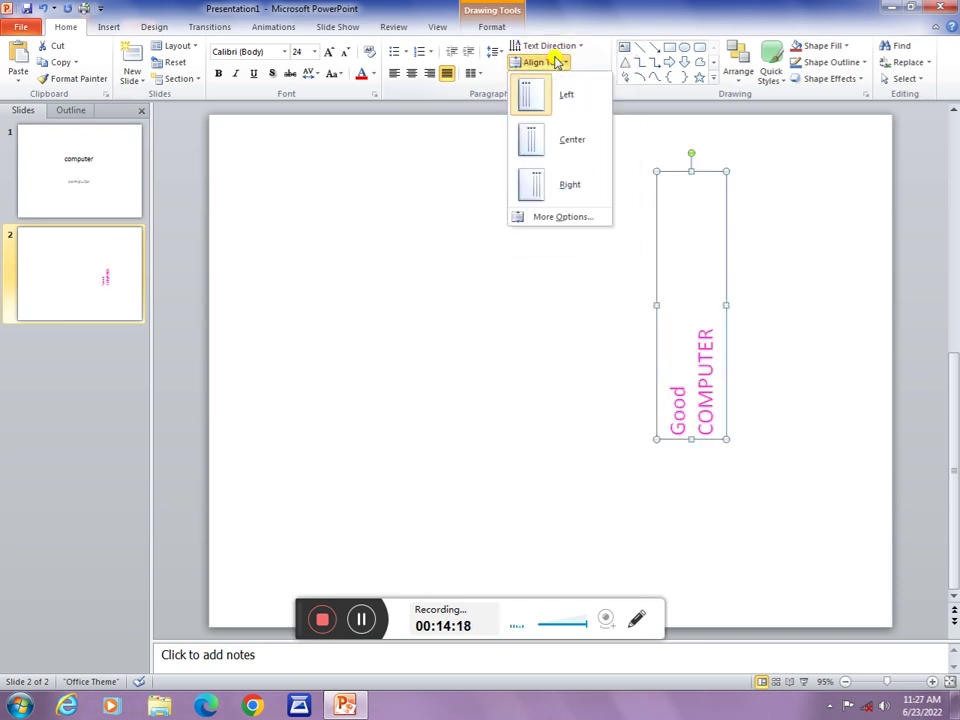
{"action": "left_click", "coordinate": [556, 46]}
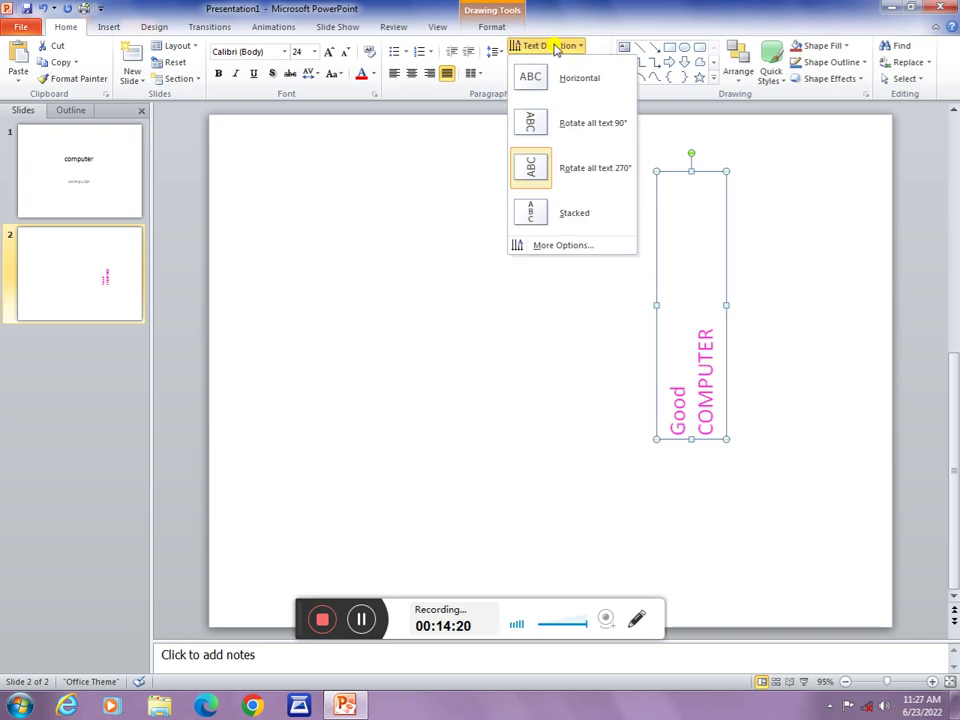
{"action": "left_click", "coordinate": [575, 211]}
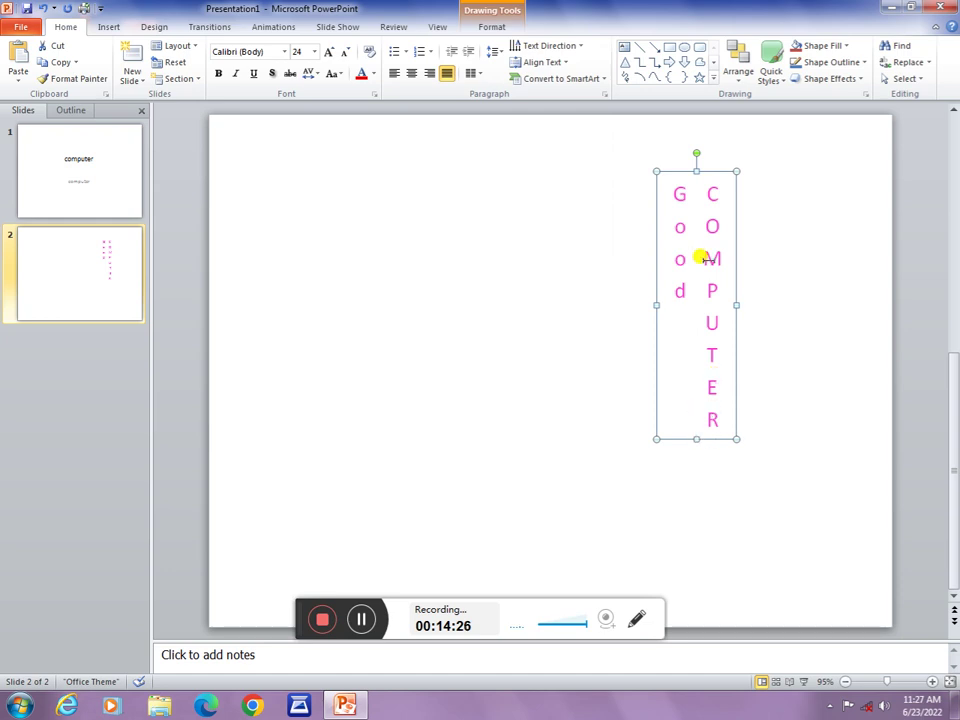
- Return the text to Horizontal and widen the box so COMPUTER fits on one line
{"action": "left_click", "coordinate": [553, 62]}
{"action": "left_click", "coordinate": [555, 46]}
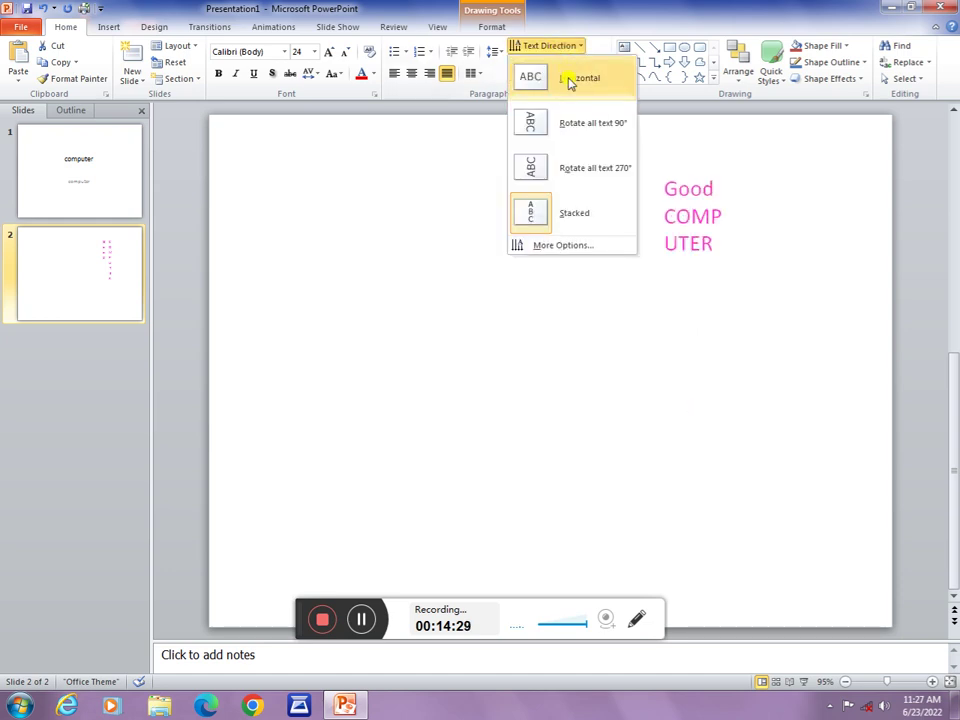
{"action": "left_click", "coordinate": [568, 84]}
{"action": "left_click", "coordinate": [555, 46]}
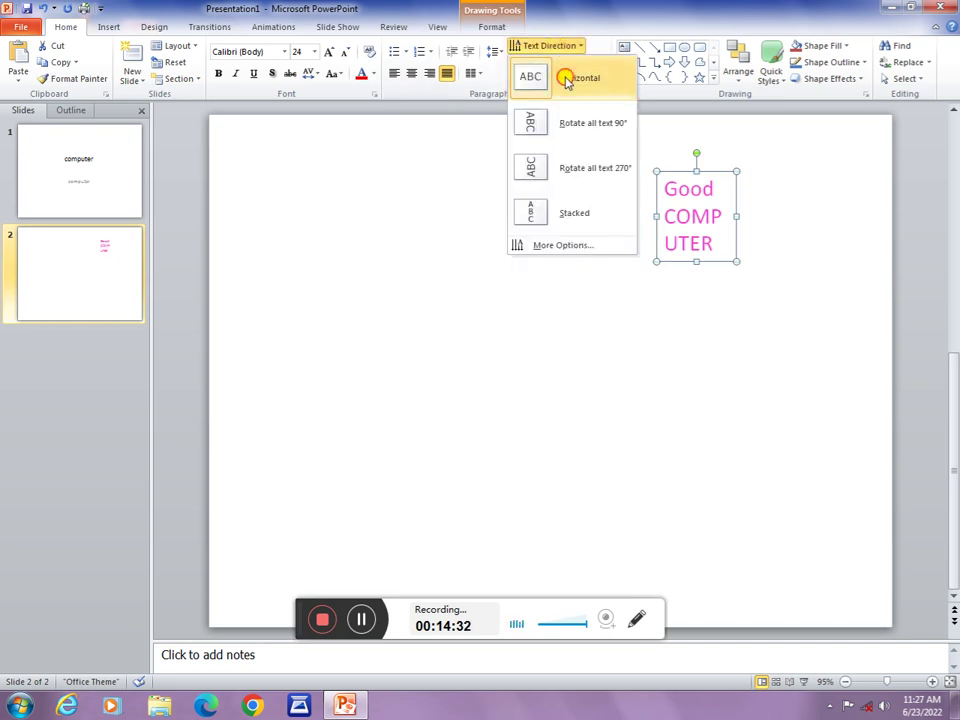
{"action": "left_click", "coordinate": [568, 82]}
{"action": "left_click_drag", "start_coordinate": [737, 216], "coordinate": [888, 210]}
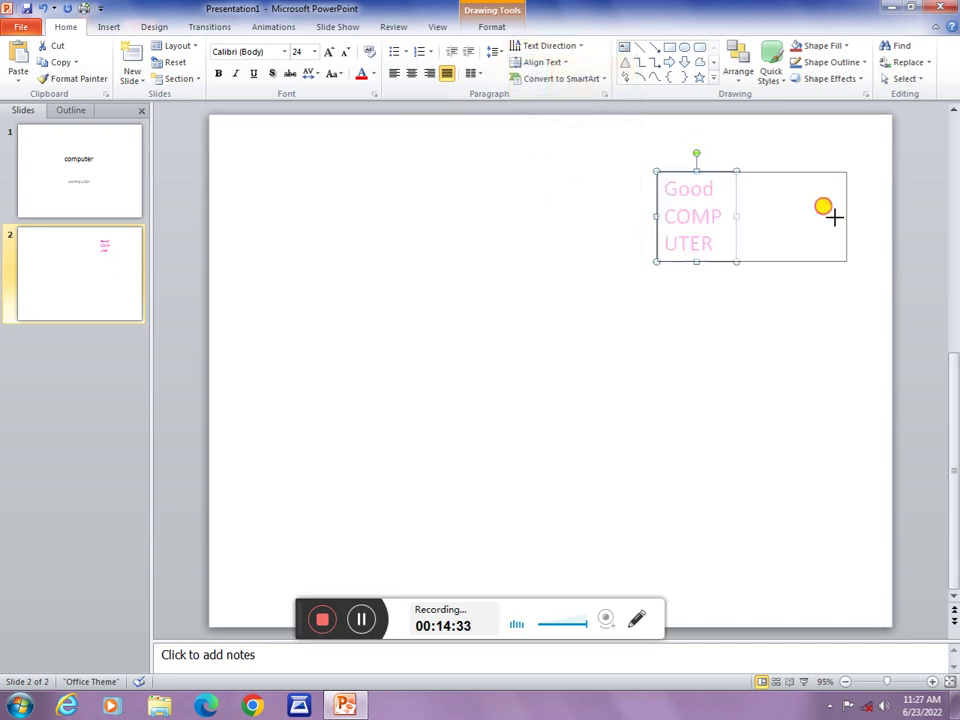
{"action": "left_click", "coordinate": [553, 65]}
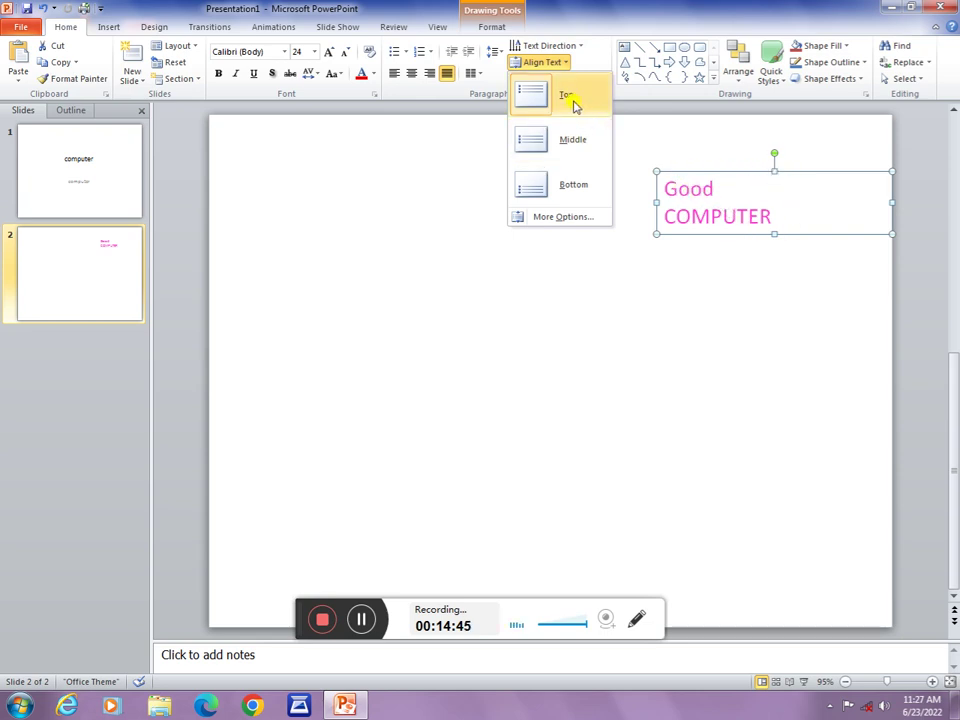
- Try Bottom alignment, keep the text Middle-aligned, and drag the box to the slide's upper middle
{"action": "left_click", "coordinate": [574, 141]}
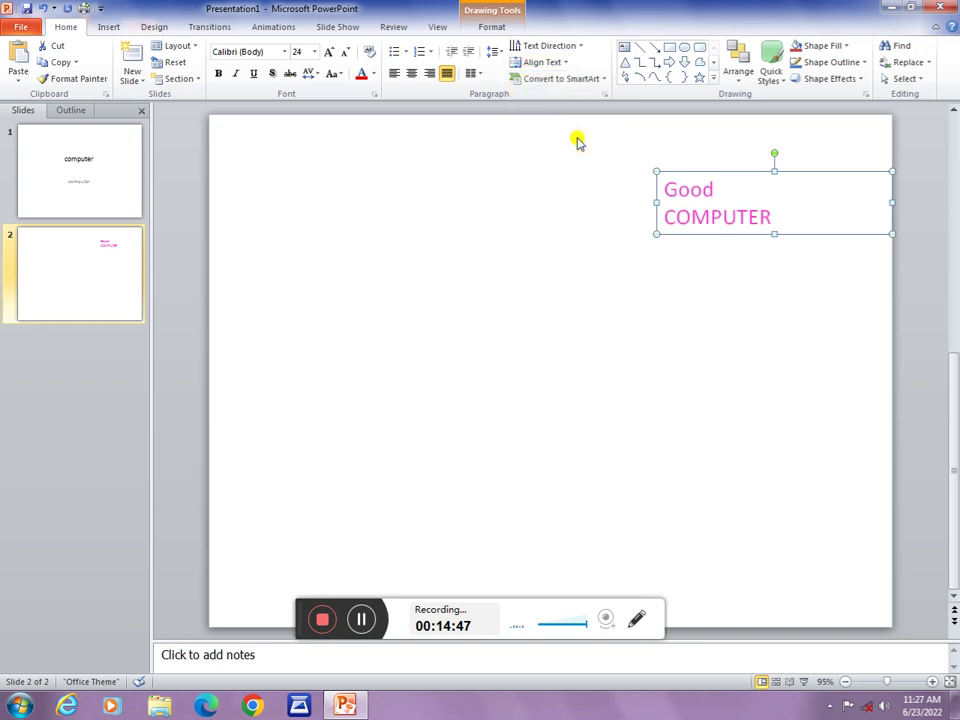
{"action": "left_click", "coordinate": [553, 63]}
{"action": "left_click", "coordinate": [555, 183]}
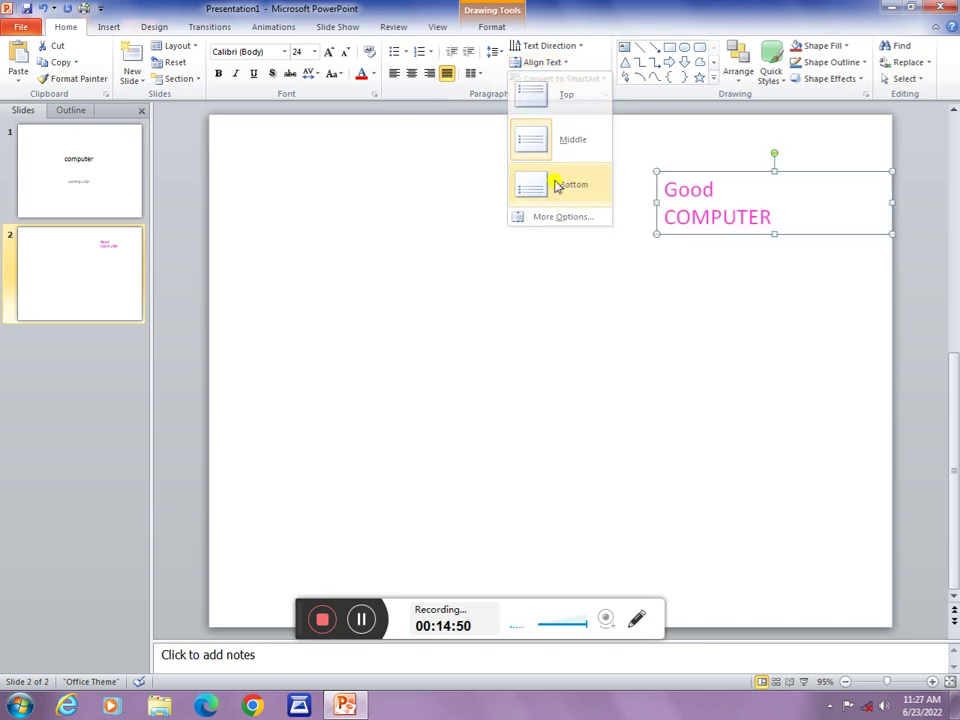
{"action": "left_click", "coordinate": [543, 63]}
{"action": "left_click", "coordinate": [541, 139]}
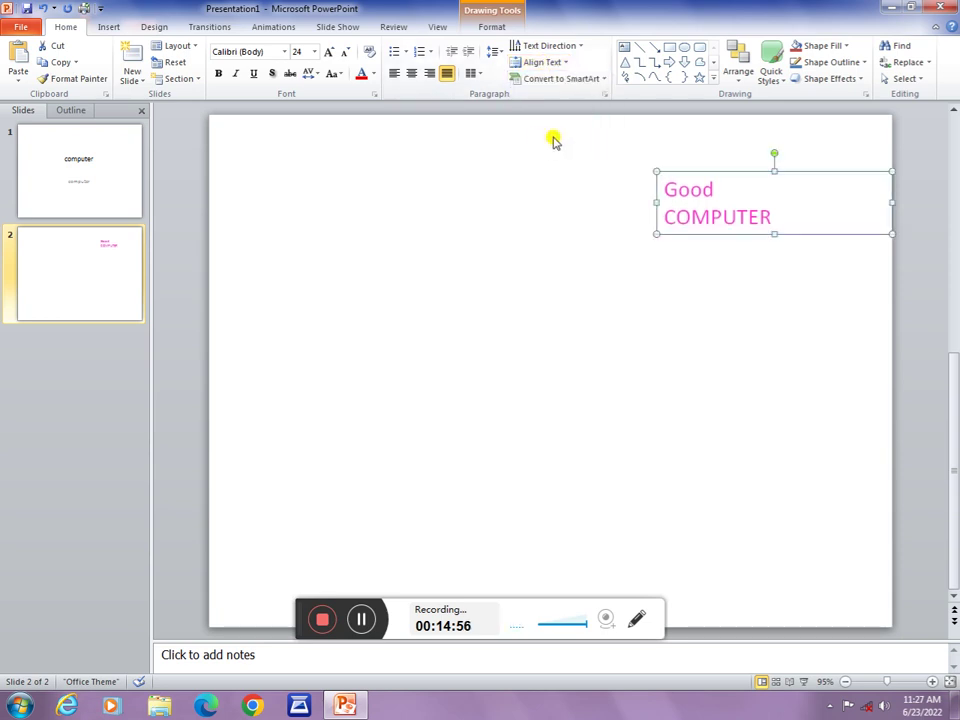
{"action": "left_click_drag", "start_coordinate": [778, 175], "coordinate": [511, 187]}
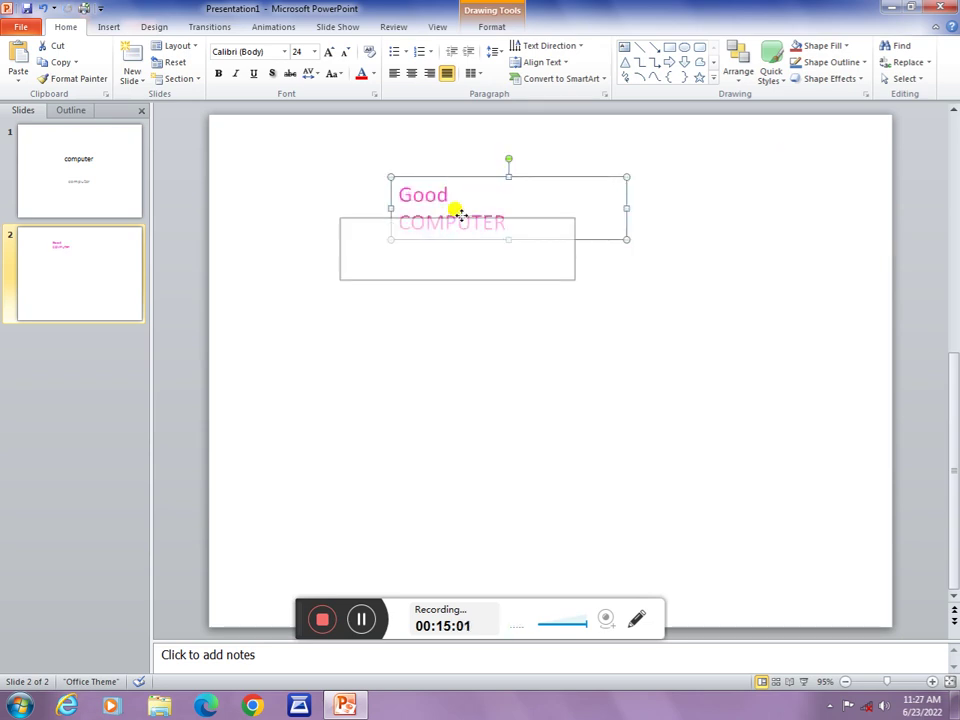
{"action": "left_click_drag", "start_coordinate": [510, 174], "coordinate": [458, 214]}
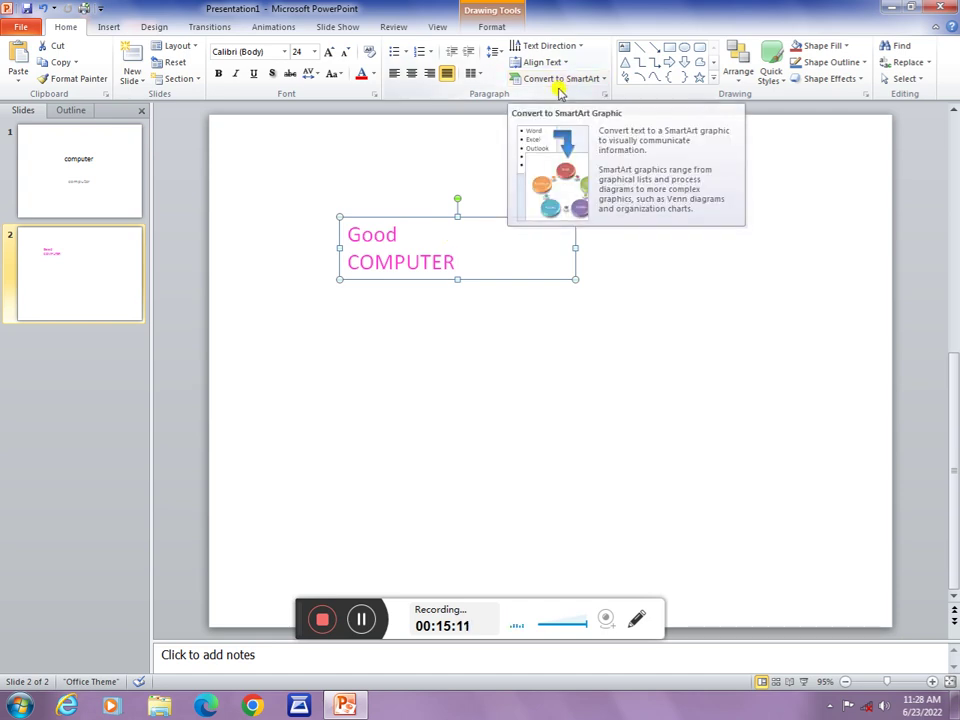
- Convert the Good/COMPUTER text to a Chevron List SmartArt and select the COMPUTER chevron
{"action": "left_click", "coordinate": [603, 86]}
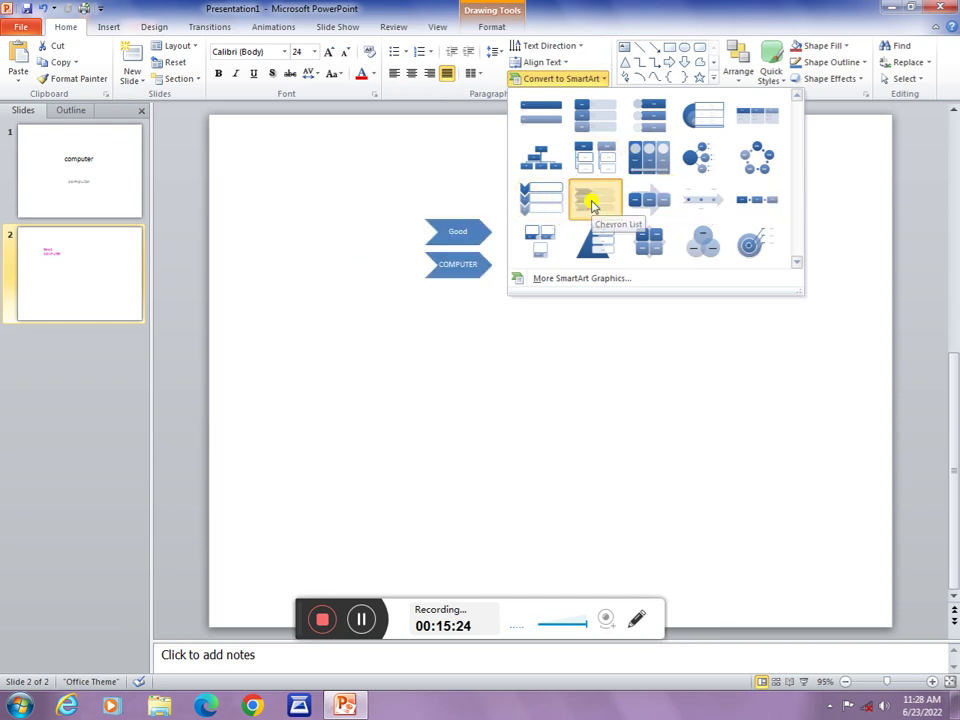
{"action": "left_click", "coordinate": [588, 200]}
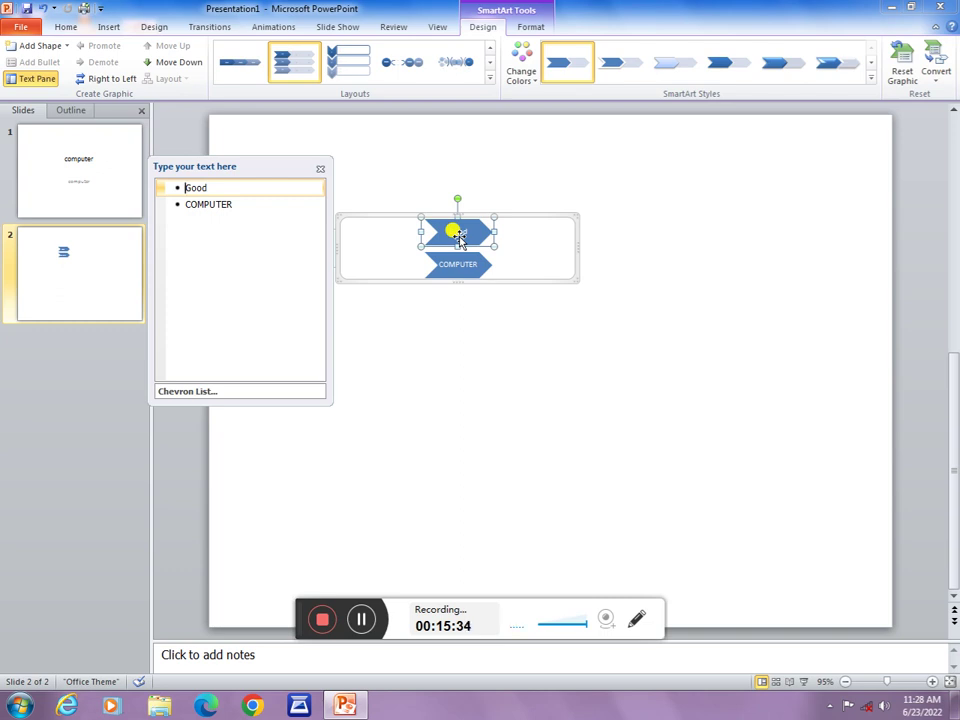
{"action": "left_click", "coordinate": [450, 262]}
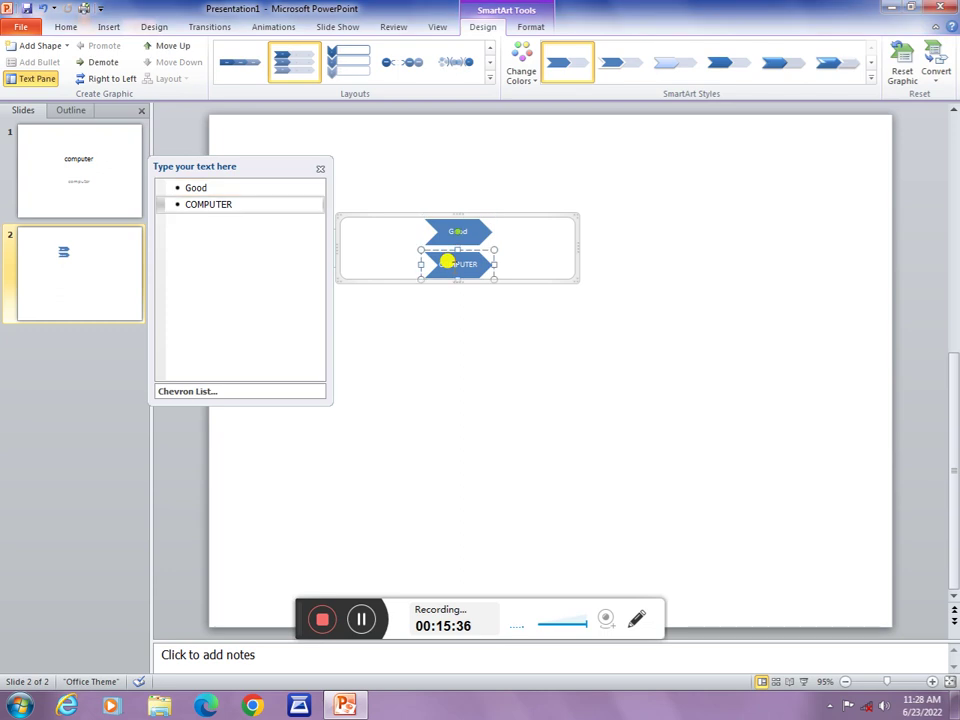
- Try the Closed Chevron Process and Vertical Chevron List layouts, keeping Chevron List
{"action": "left_click", "coordinate": [473, 236]}
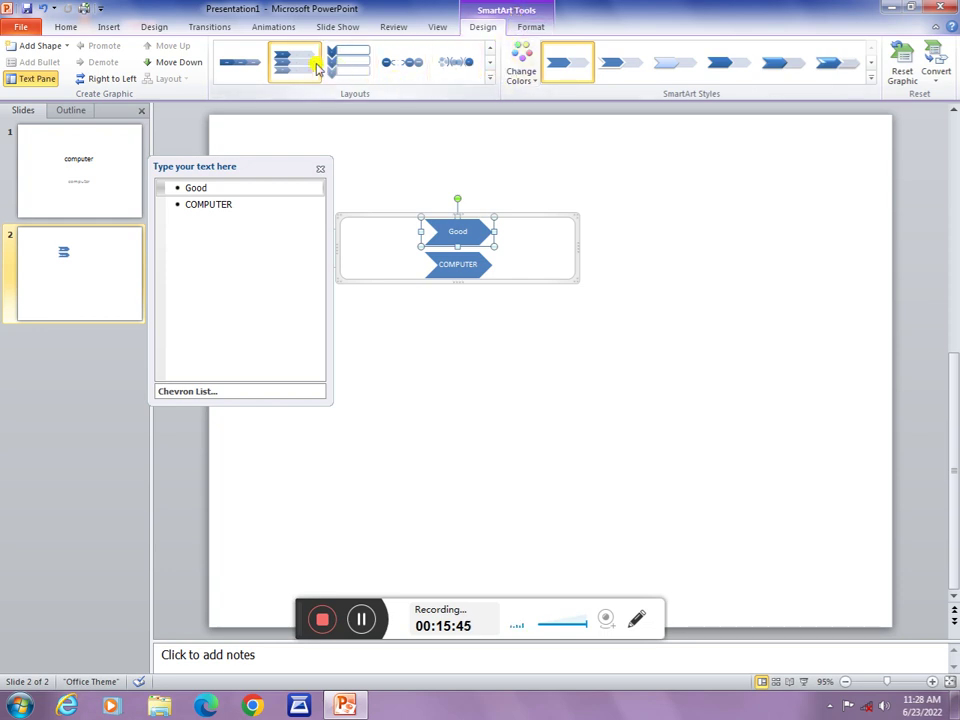
{"action": "left_click", "coordinate": [253, 67]}
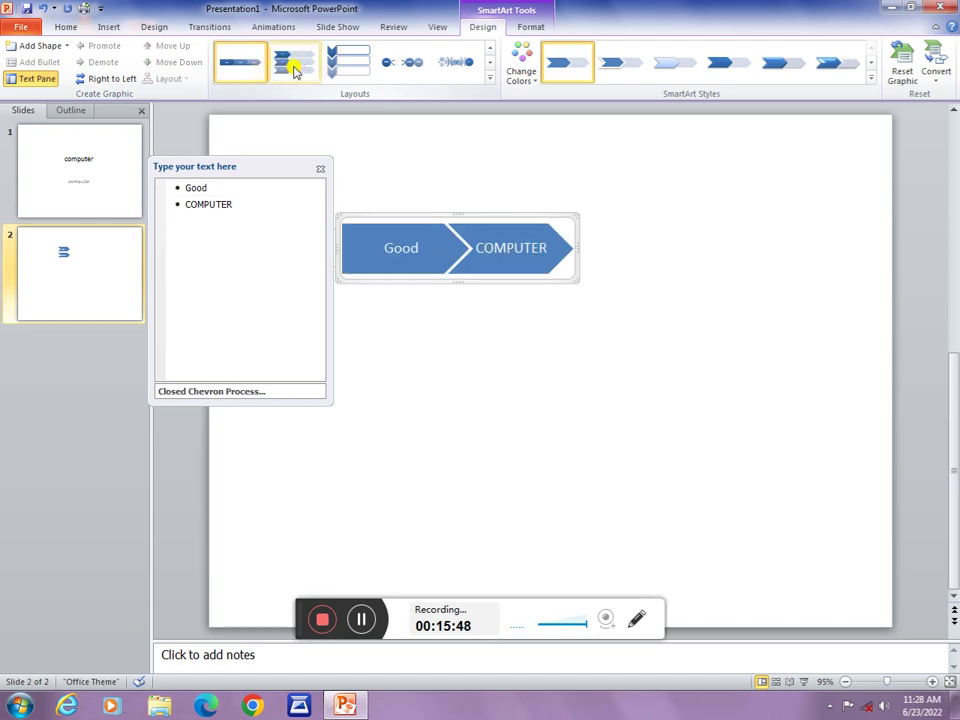
{"action": "left_click", "coordinate": [295, 68]}
{"action": "left_click", "coordinate": [331, 69]}
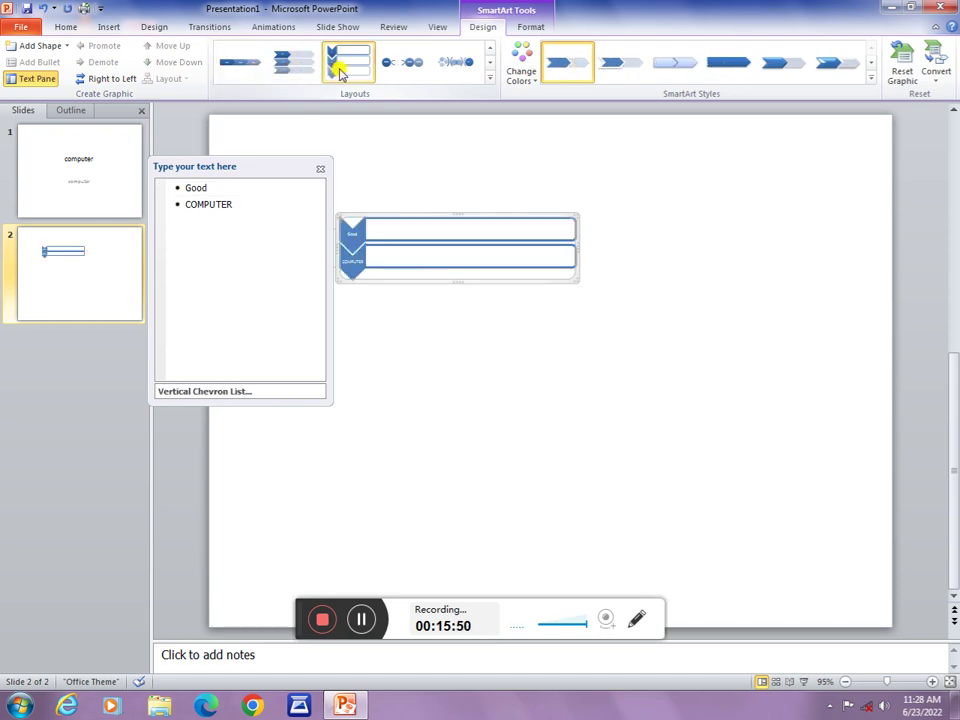
{"action": "left_click", "coordinate": [296, 68]}
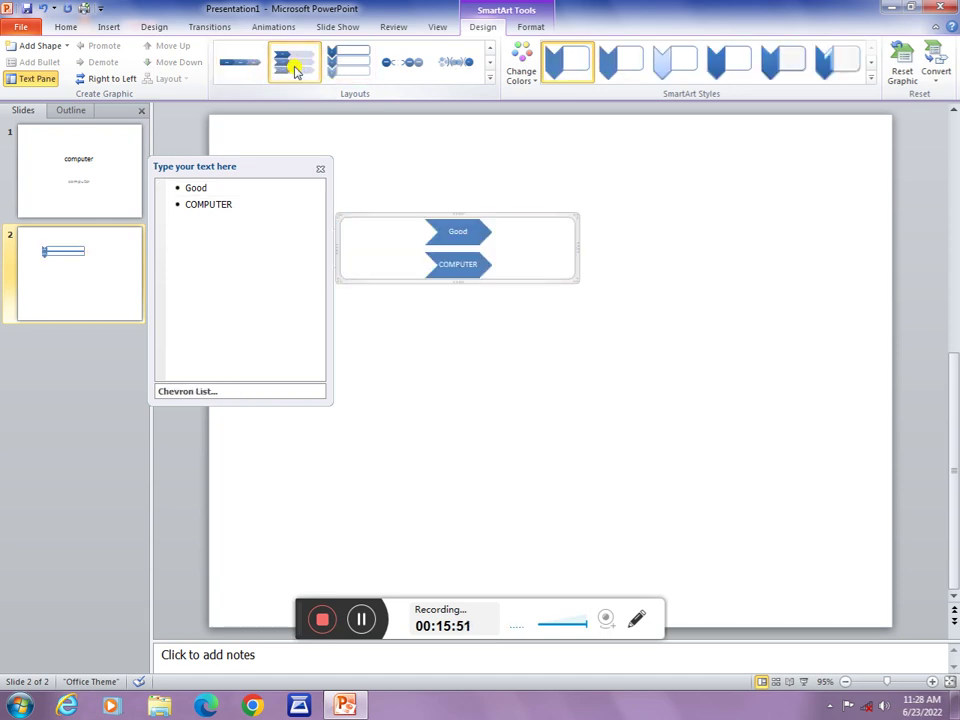
- Leave the colours unchanged, apply a lighter outlined SmartArt style, and expand the style gallery
{"action": "left_click", "coordinate": [511, 83]}
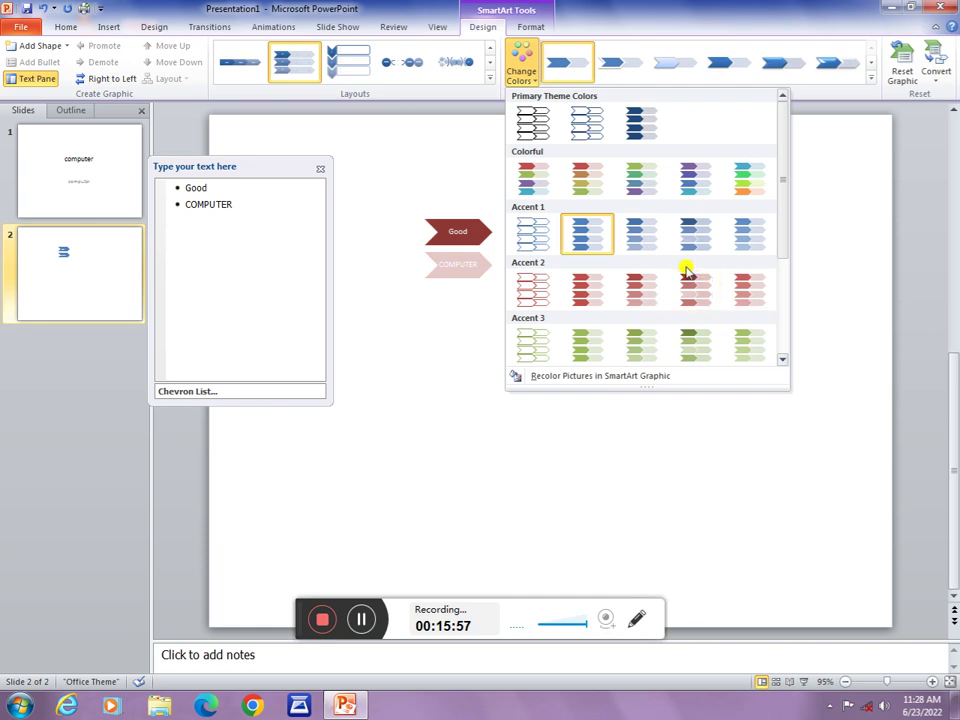
{"action": "left_click", "coordinate": [474, 352]}
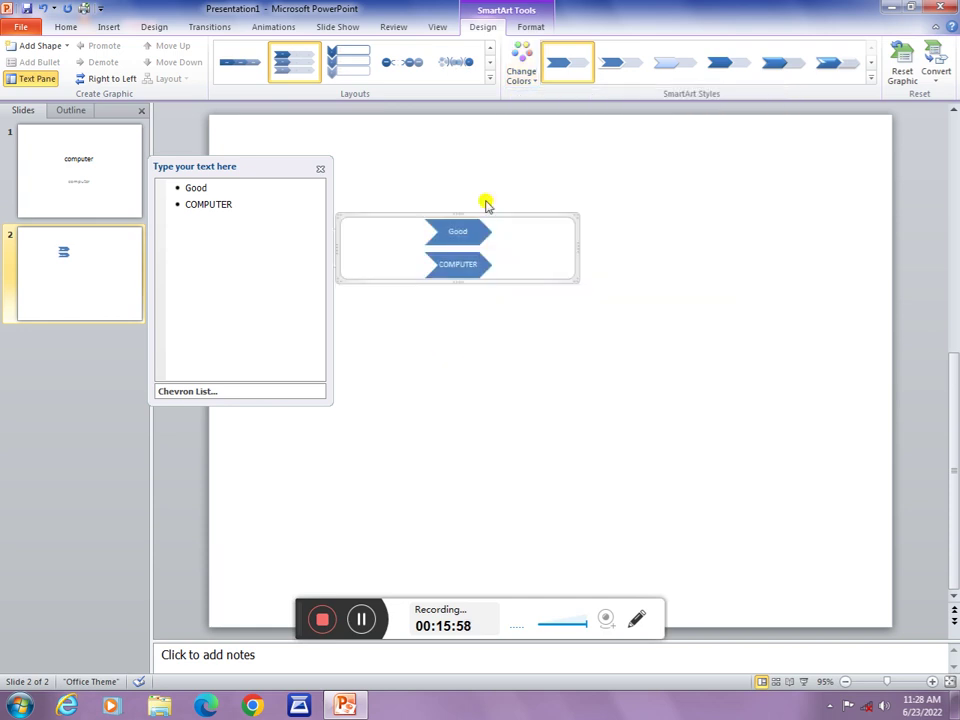
{"action": "left_click", "coordinate": [671, 66]}
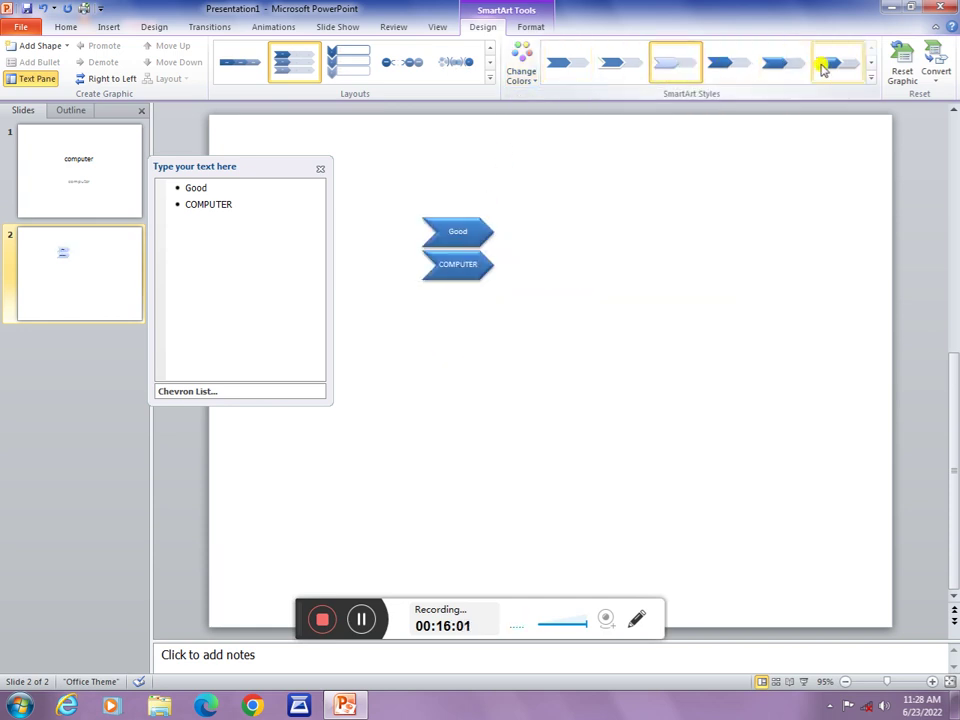
{"action": "left_click", "coordinate": [872, 79]}
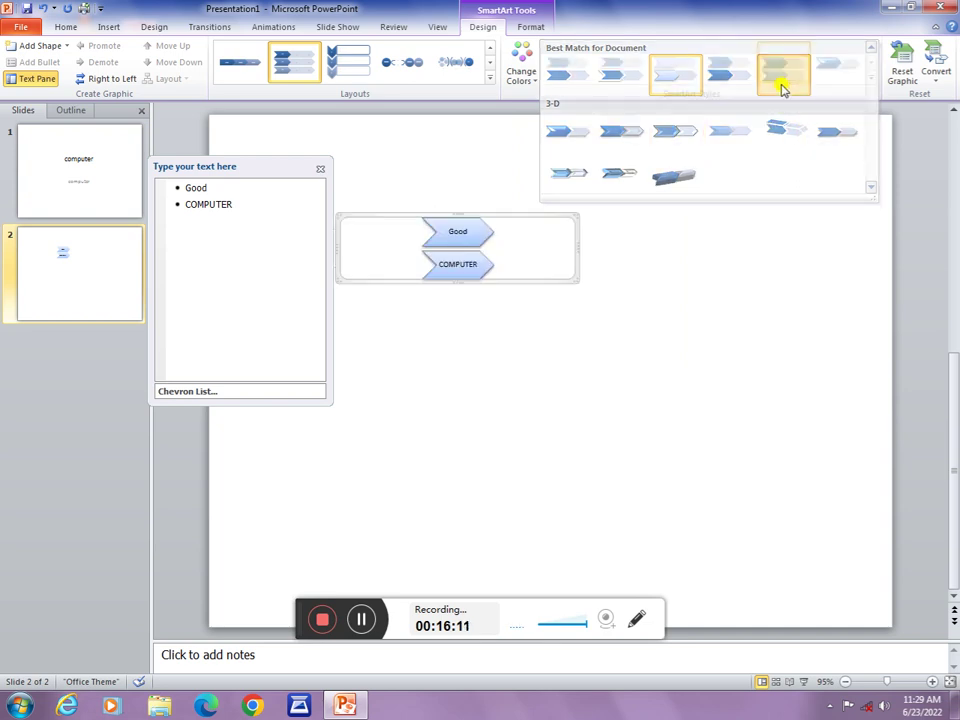
- Apply a Best Match style, close the Text Pane, and reset the chevron graphic
{"action": "left_click", "coordinate": [784, 87]}
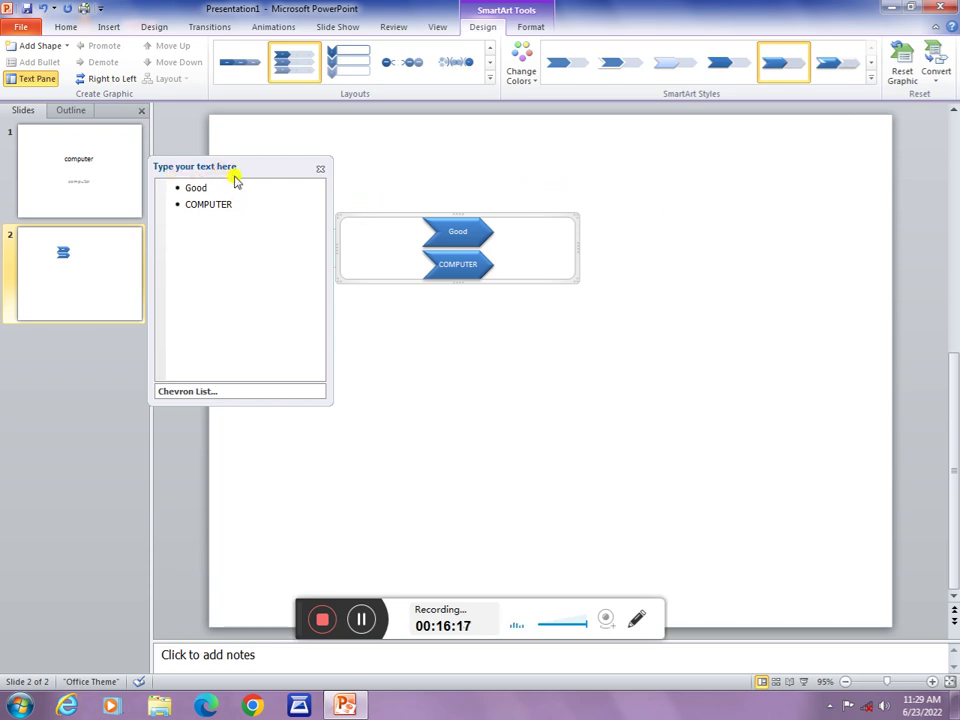
{"action": "left_click", "coordinate": [210, 188]}
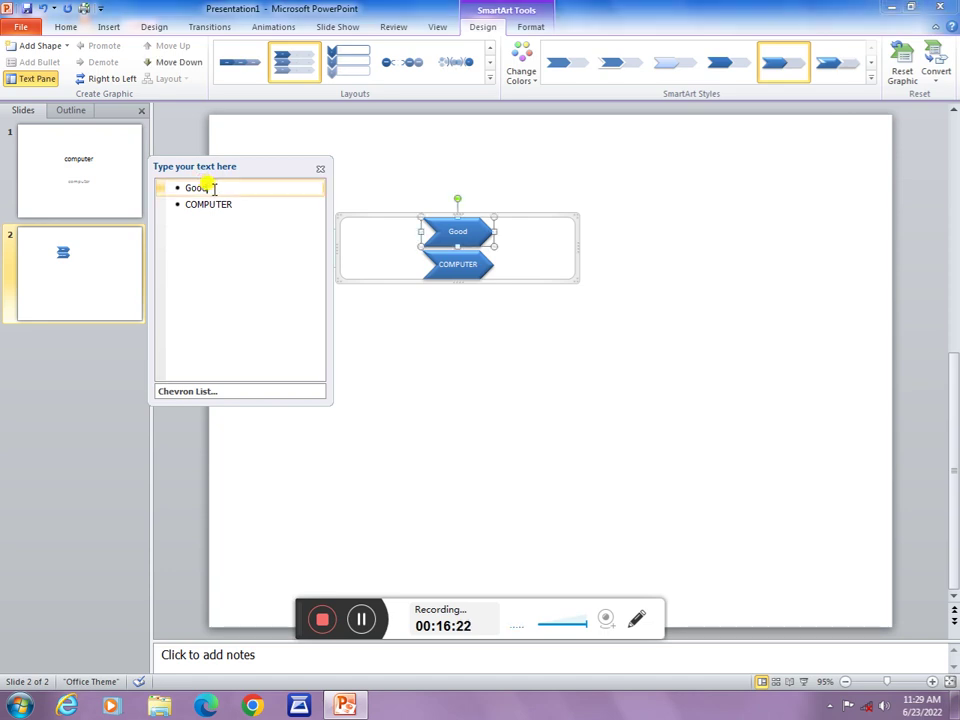
{"action": "left_click", "coordinate": [320, 169]}
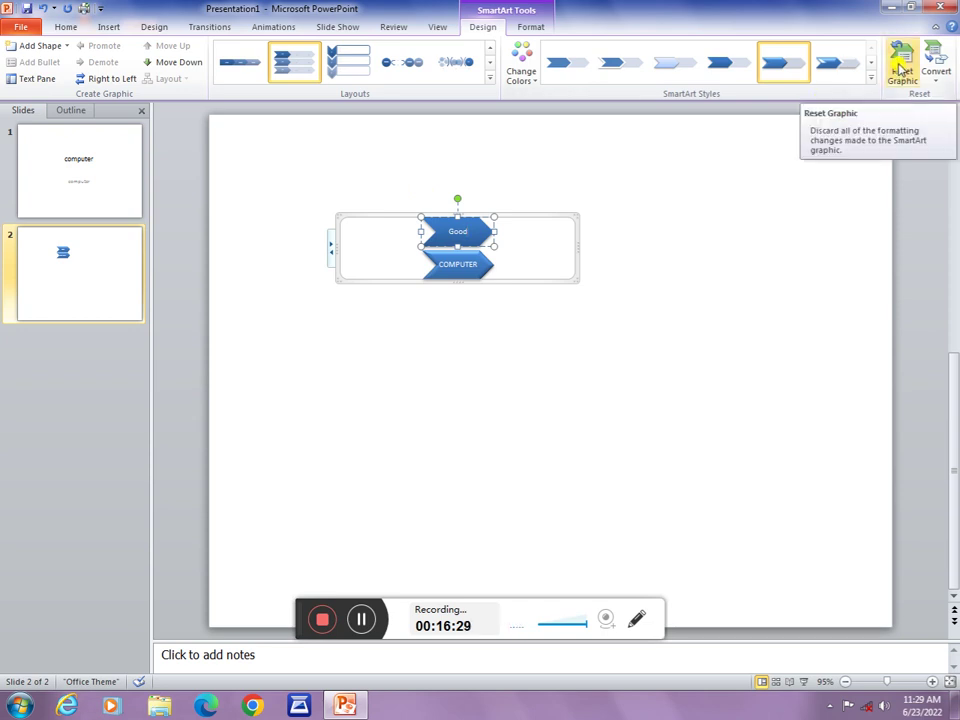
{"action": "left_click", "coordinate": [899, 68]}
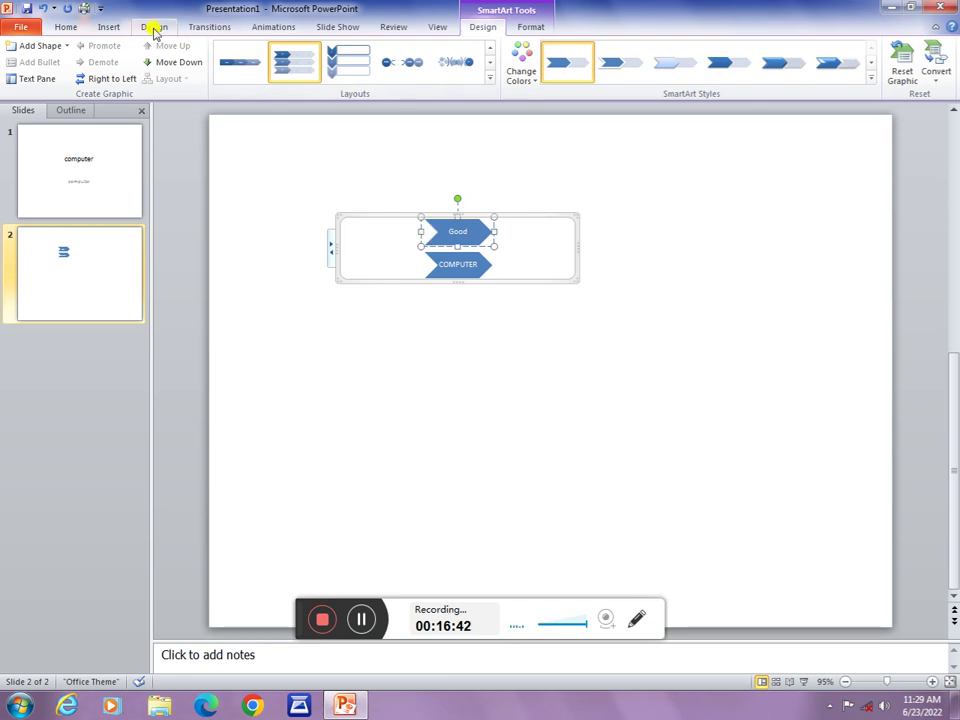
- Return to the Home tab and deselect the Good shape
{"action": "left_click", "coordinate": [110, 27]}
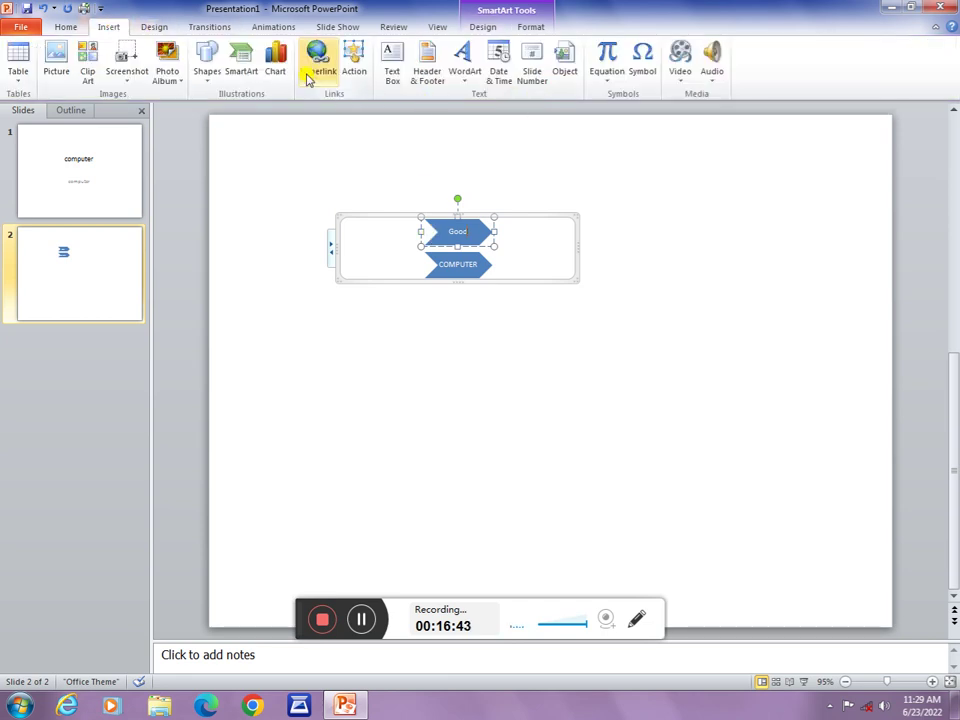
{"action": "left_click", "coordinate": [72, 28]}
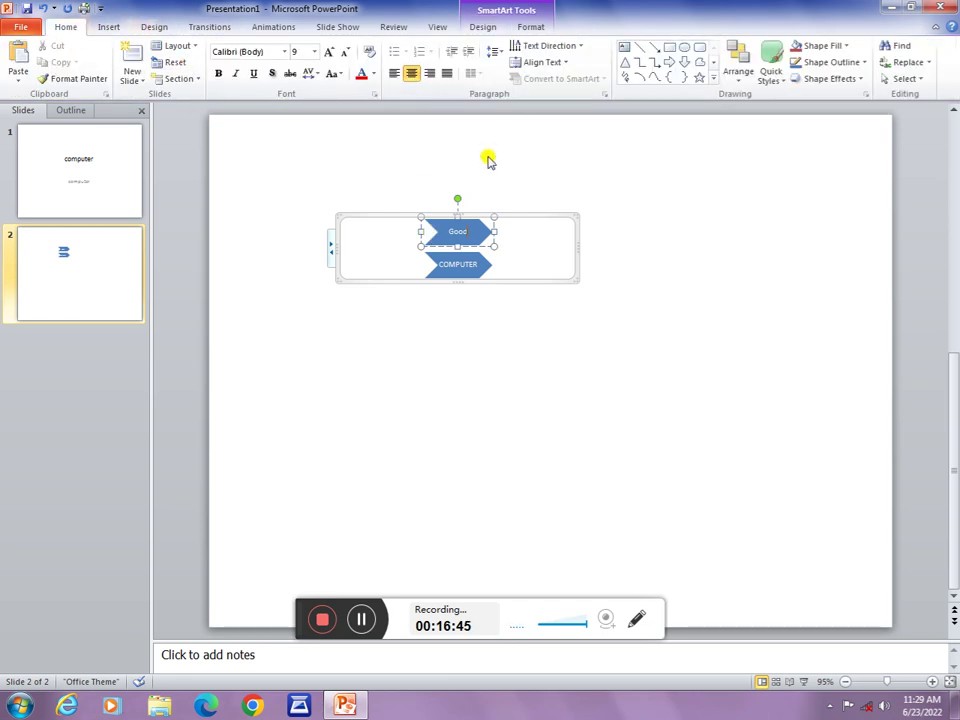
{"action": "left_click", "coordinate": [532, 228]}
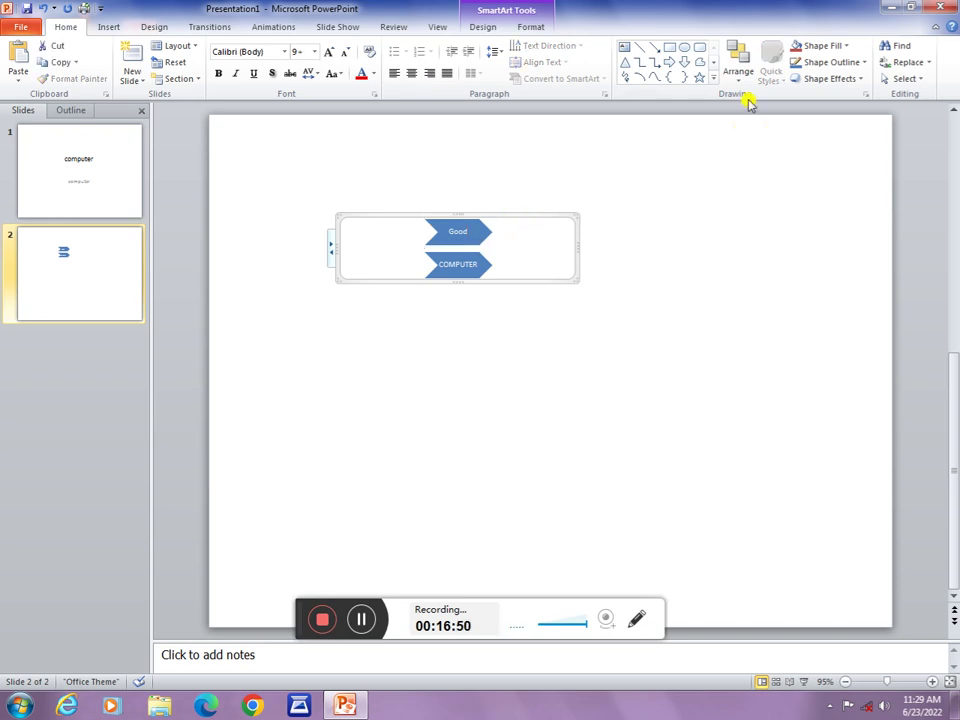
- Select the whole chevron graphic and delete it from slide 2
{"action": "left_click", "coordinate": [553, 212]}
{"action": "left_click", "coordinate": [513, 218]}
{"action": "key", "text": "Delete"}
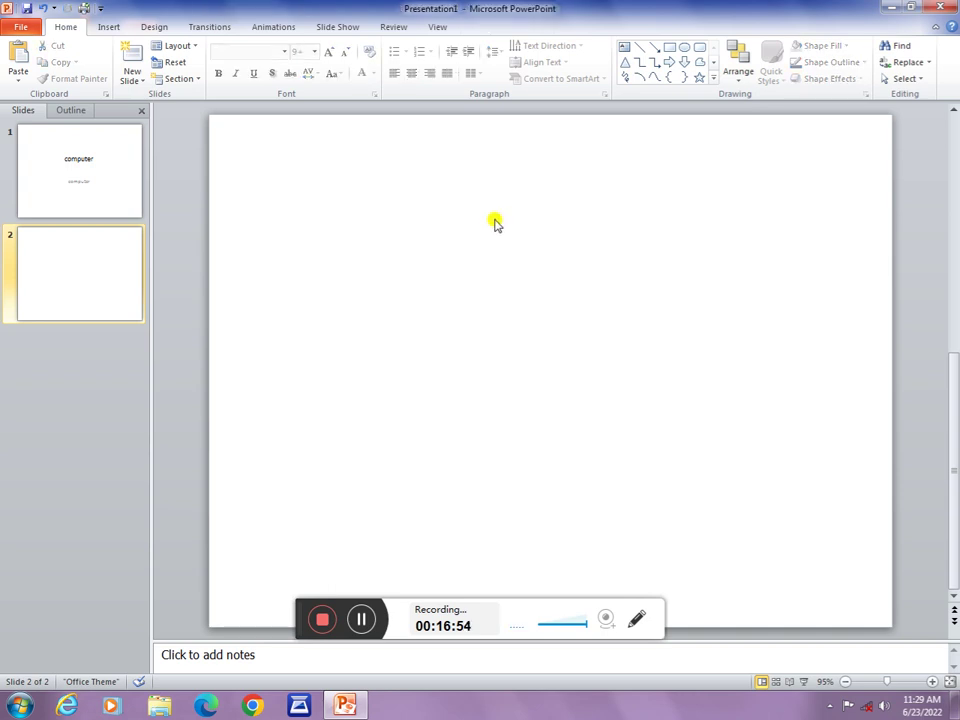
- Draw a large 5-Point Star in the upper left of the slide
{"action": "left_click", "coordinate": [712, 78]}
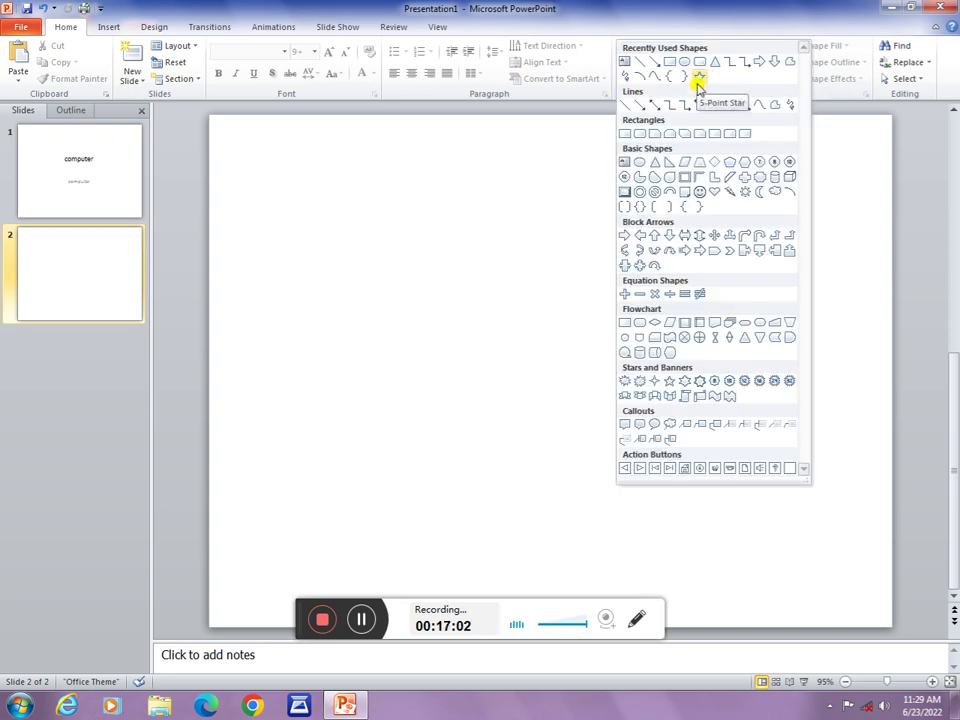
{"action": "left_click", "coordinate": [698, 78]}
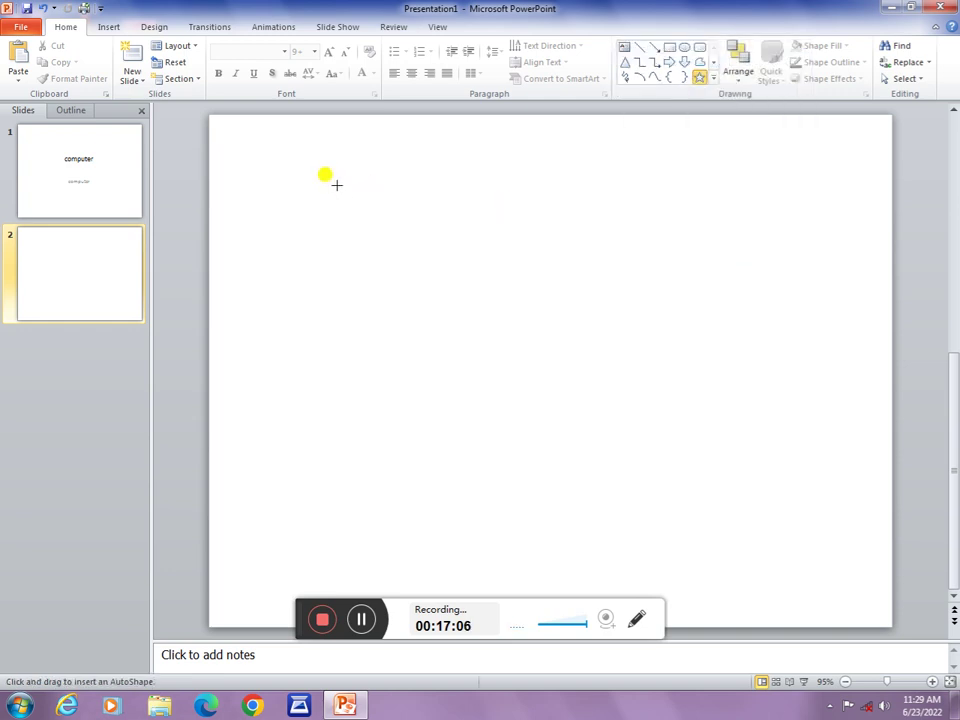
{"action": "mouse_move", "coordinate": [334, 184]}
{"action": "left_mouse_down"}
{"action": "mouse_move", "coordinate": [362, 216]}
{"action": "mouse_move", "coordinate": [450, 268]}
{"action": "left_mouse_up"}
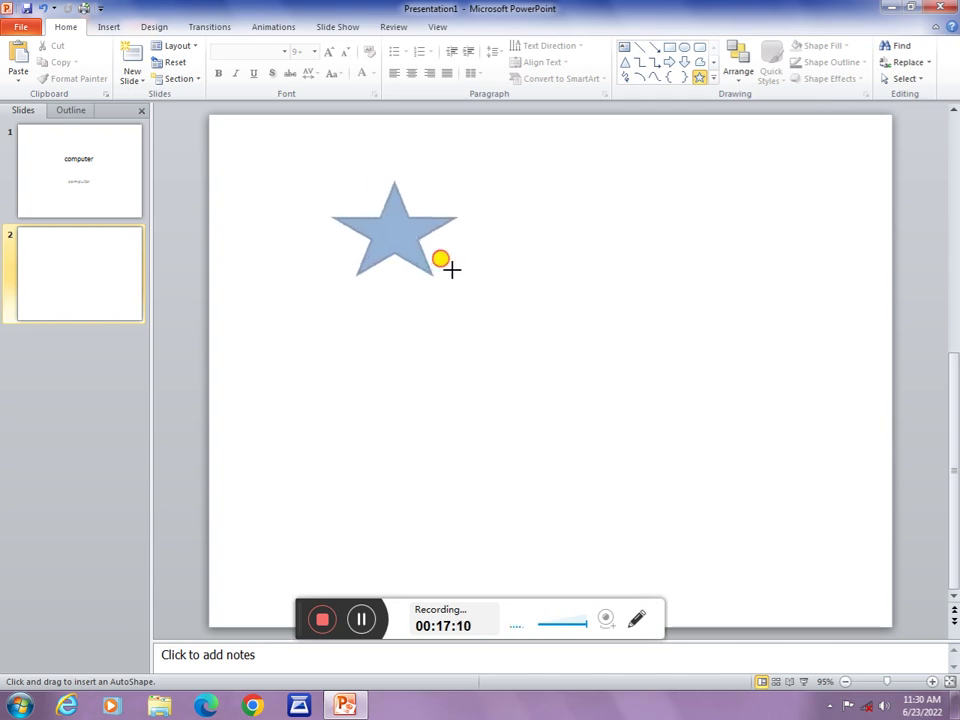
{"action": "left_click_drag", "start_coordinate": [450, 268], "coordinate": [511, 331]}
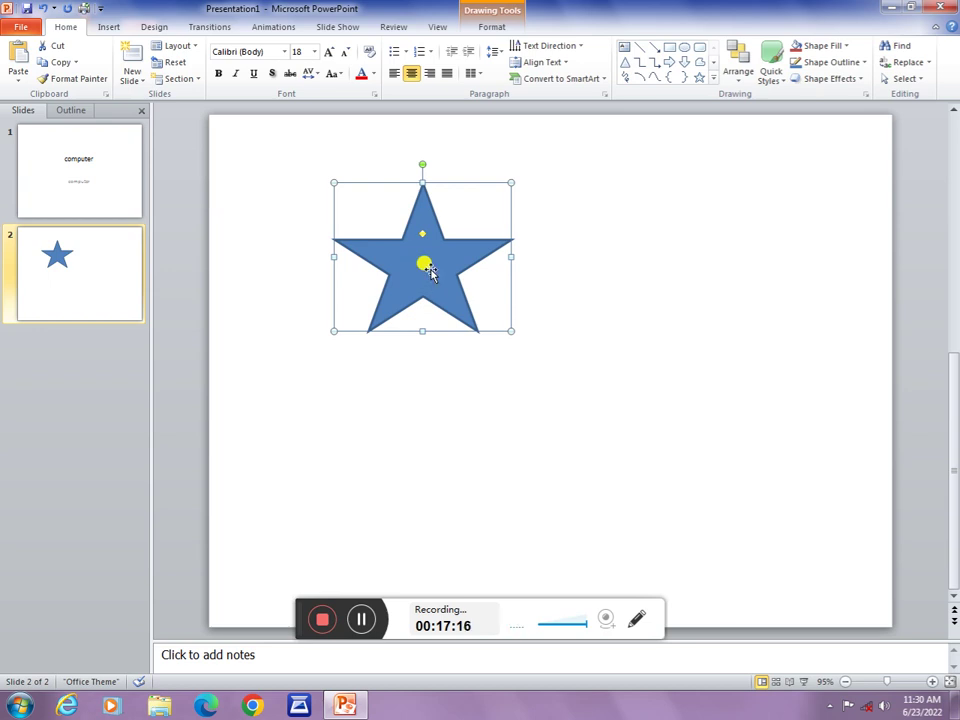
{"action": "left_click", "coordinate": [496, 27]}
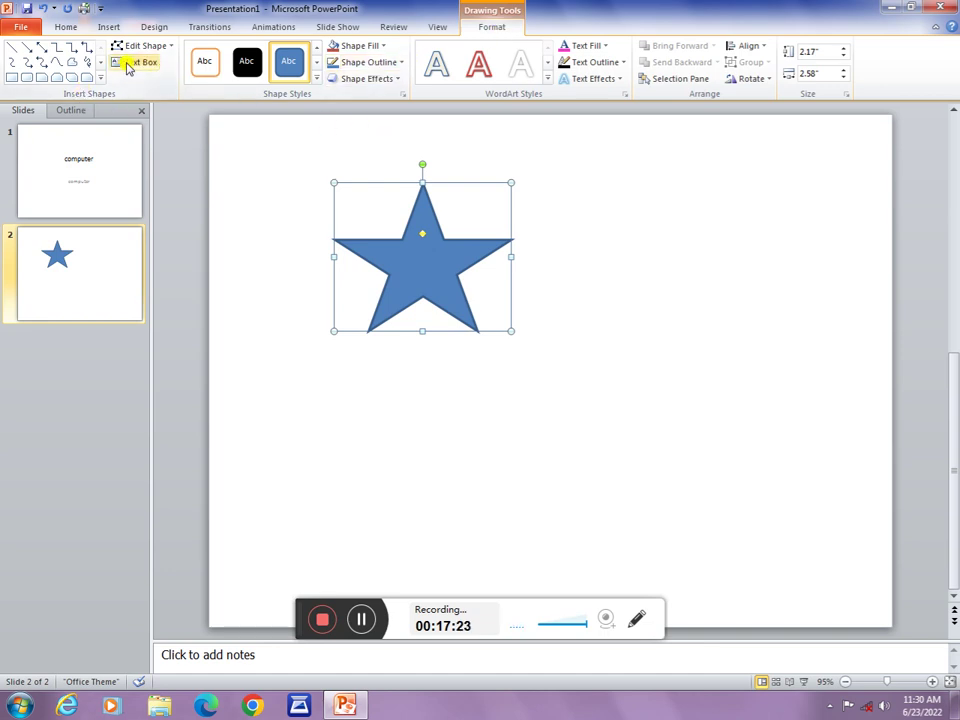
{"action": "left_click", "coordinate": [381, 47]}
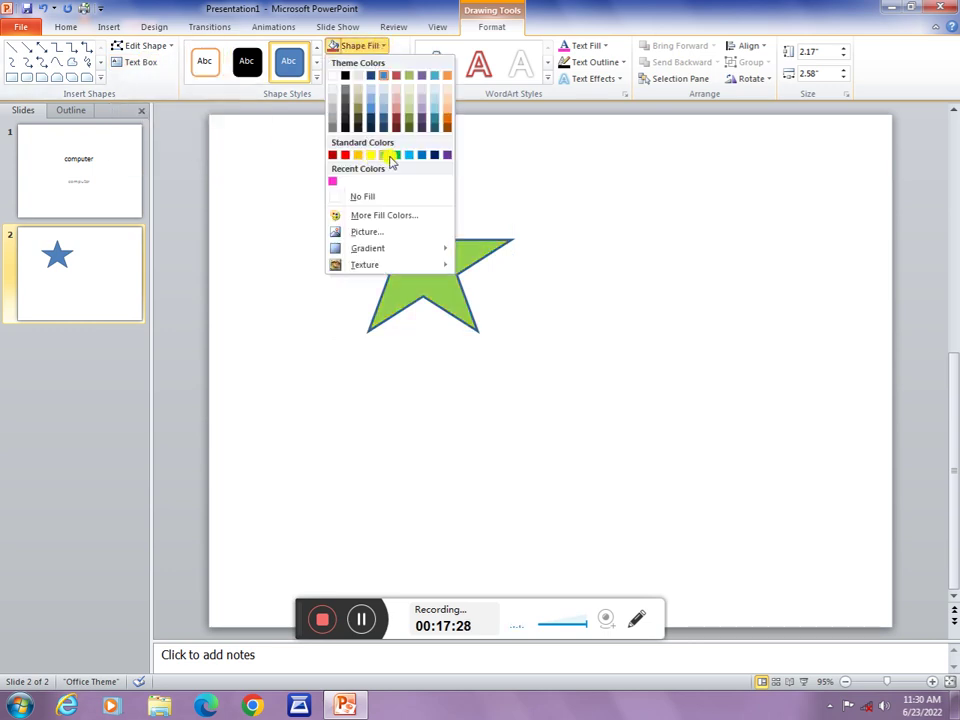
{"action": "left_click", "coordinate": [352, 105]}
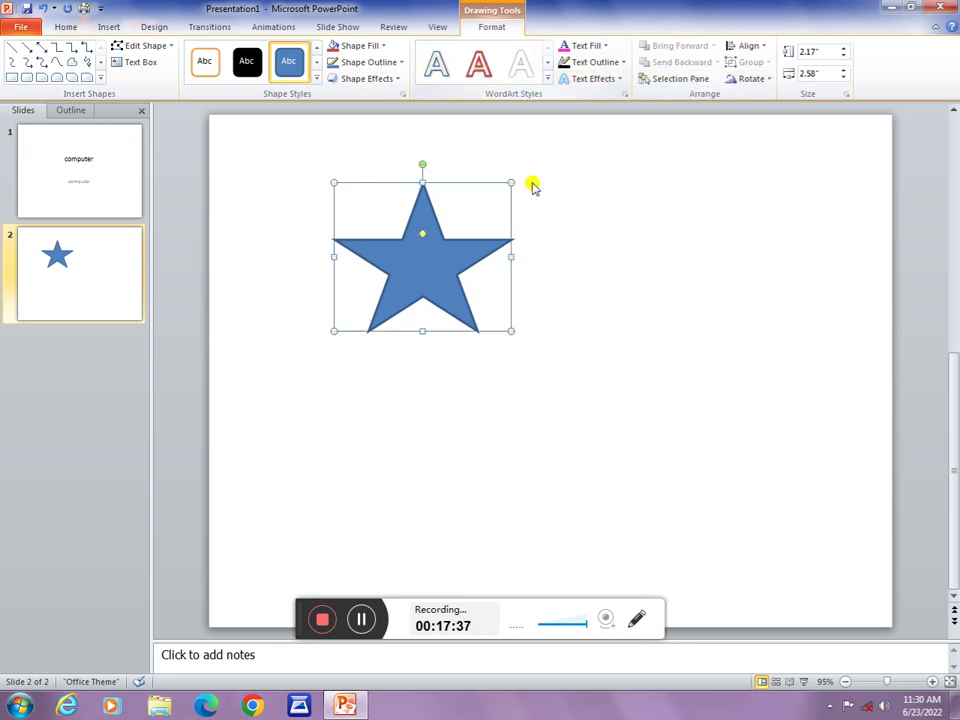
{"action": "left_click", "coordinate": [536, 277]}
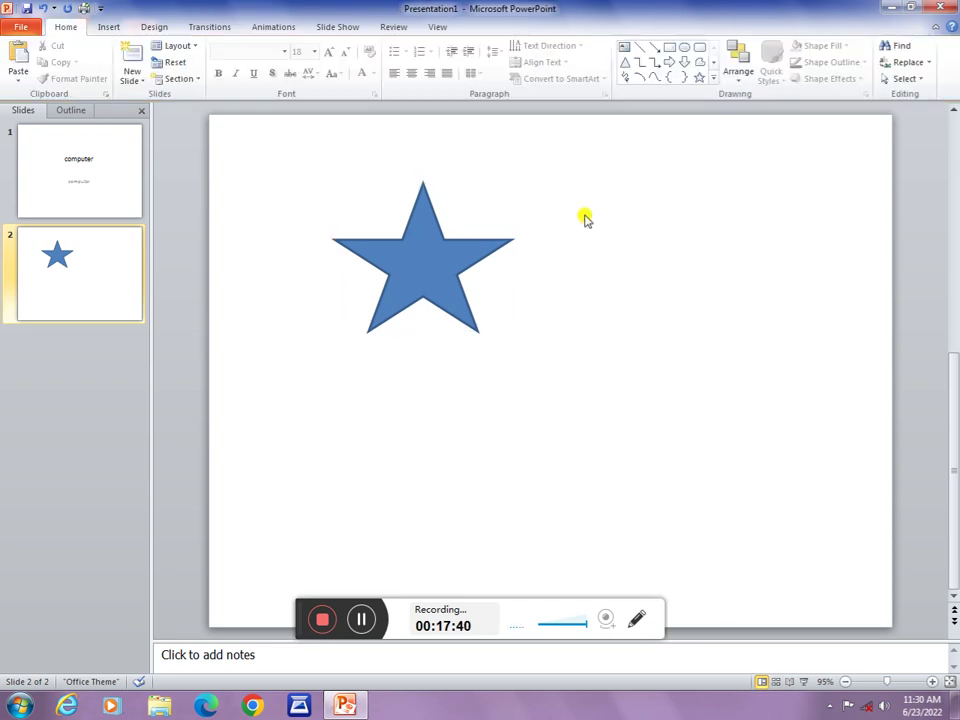
{"action": "left_click", "coordinate": [738, 81]}
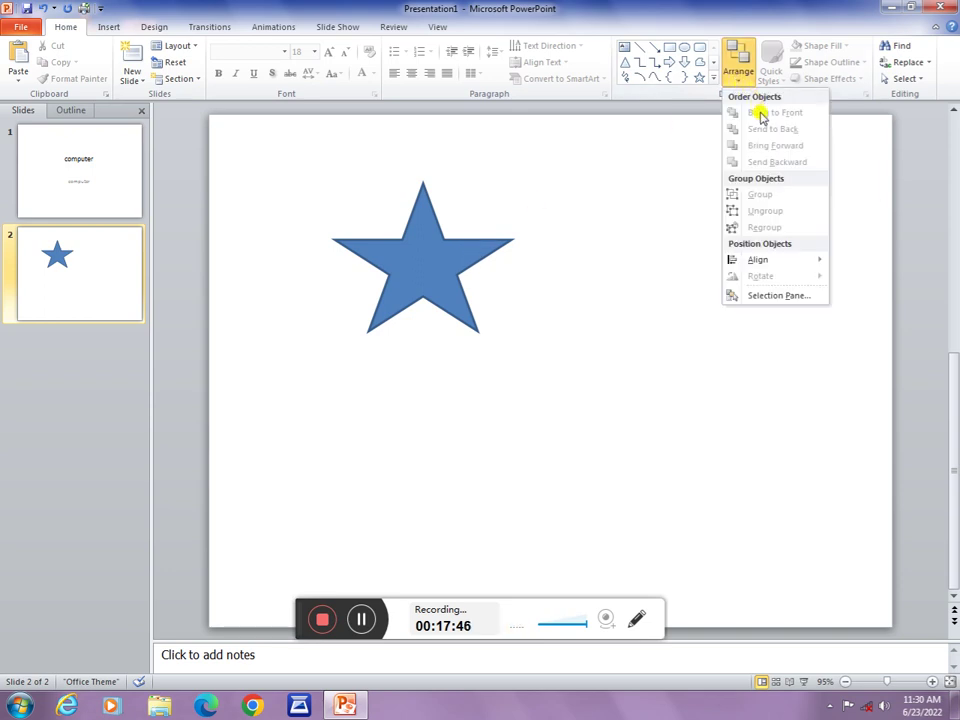
- Draw an oval below the star and move it up to overlap the star's lower half
{"action": "left_click", "coordinate": [636, 131]}
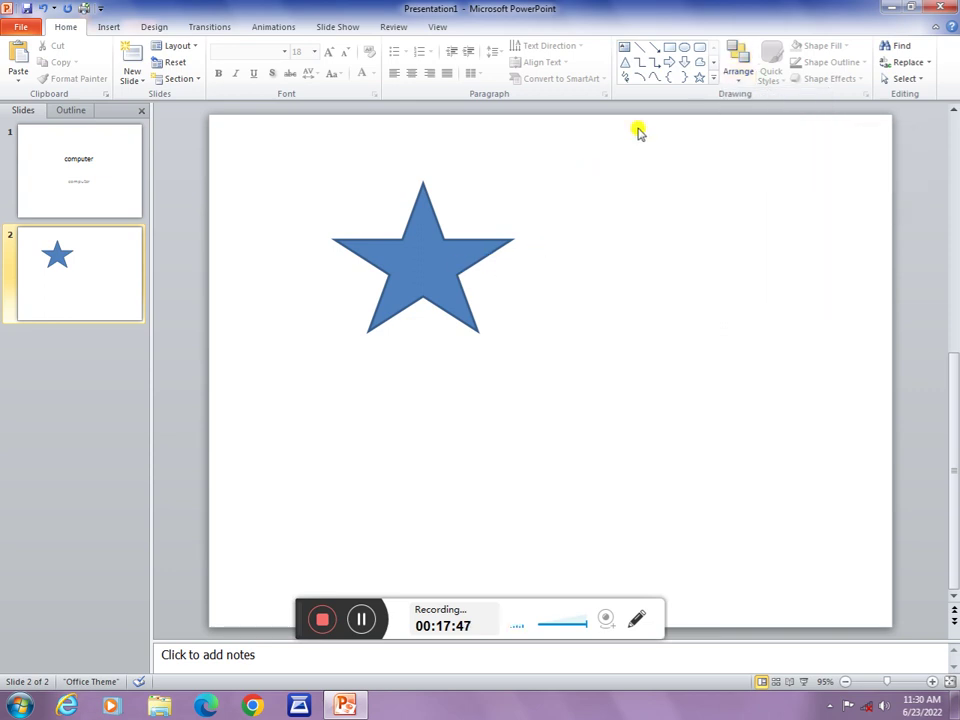
{"action": "left_click", "coordinate": [685, 47]}
{"action": "left_click_drag", "start_coordinate": [345, 291], "coordinate": [511, 410]}
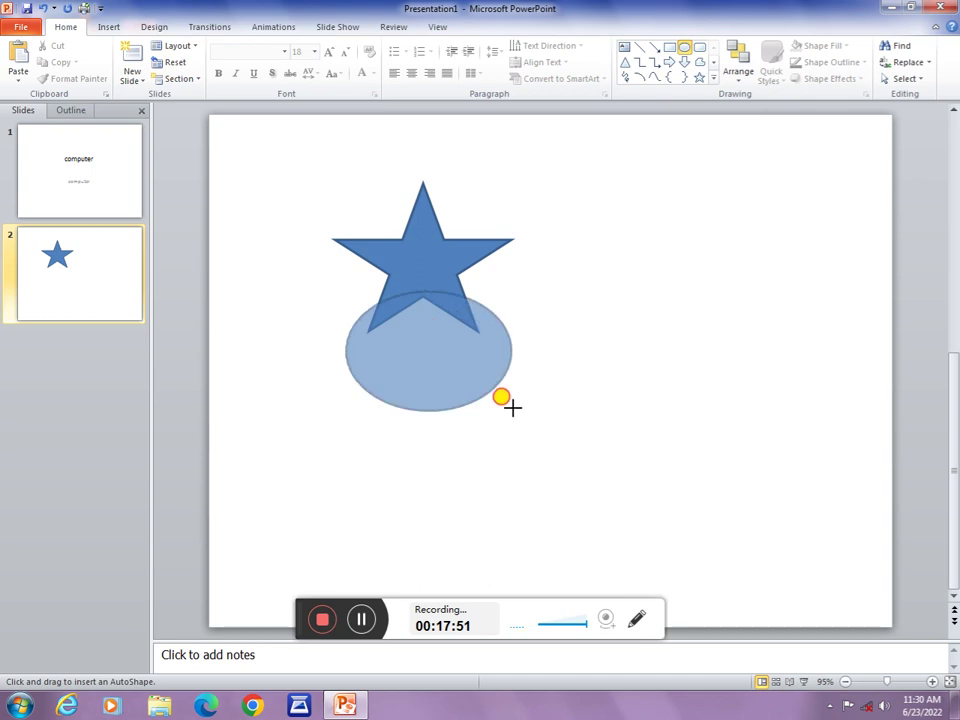
{"action": "left_click_drag", "start_coordinate": [445, 366], "coordinate": [446, 349]}
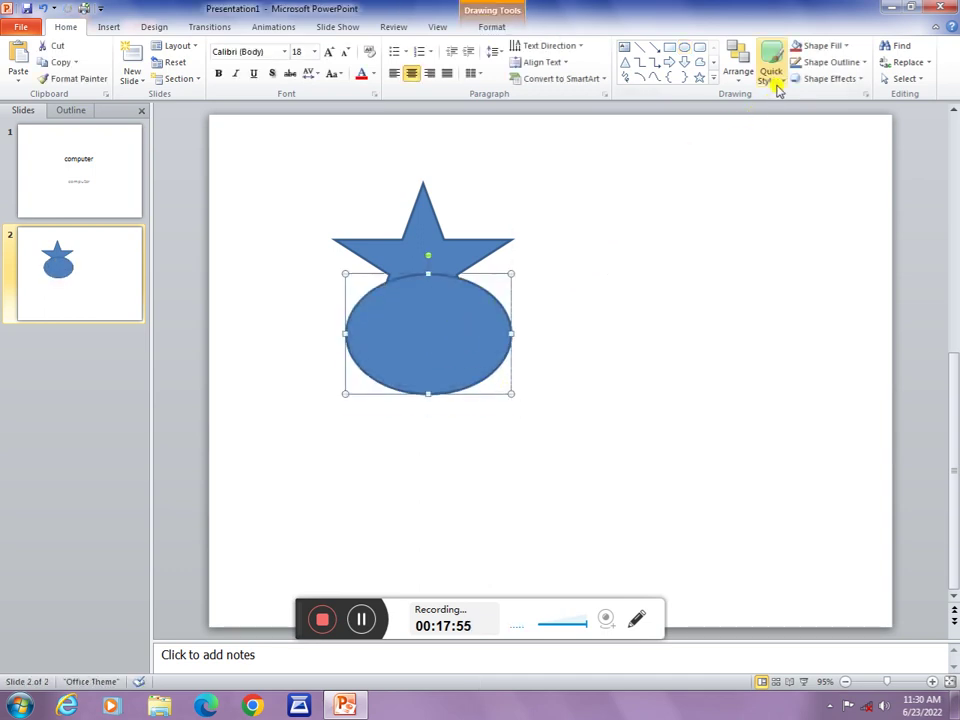
{"action": "left_click", "coordinate": [738, 60]}
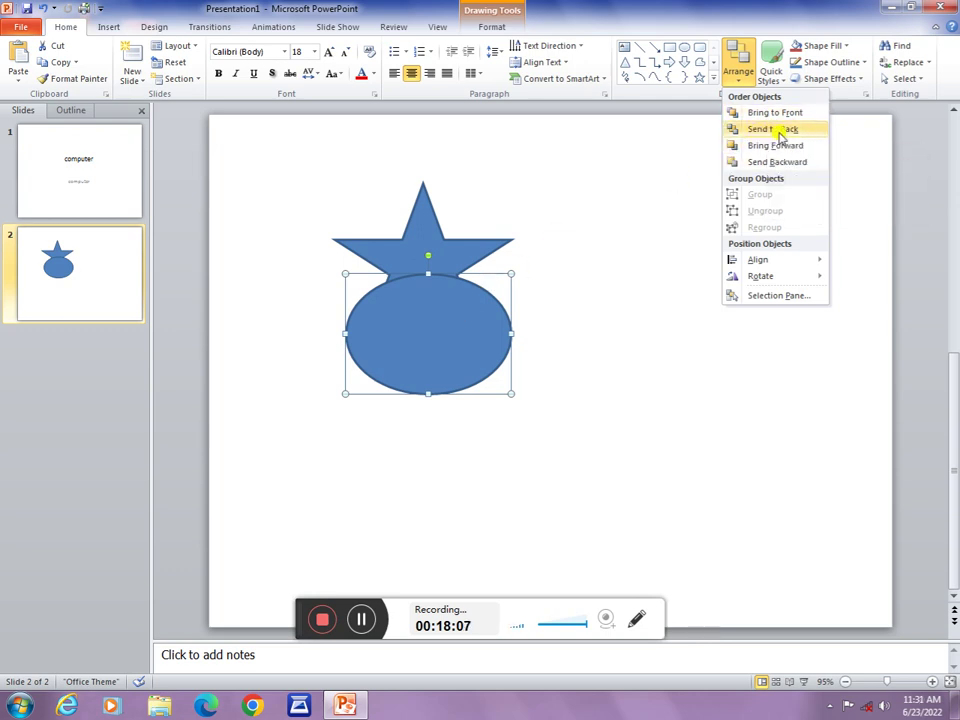
- Try Send to Back and Bring to Front on the oval, then Send Backward behind the star
{"action": "left_click", "coordinate": [781, 132]}
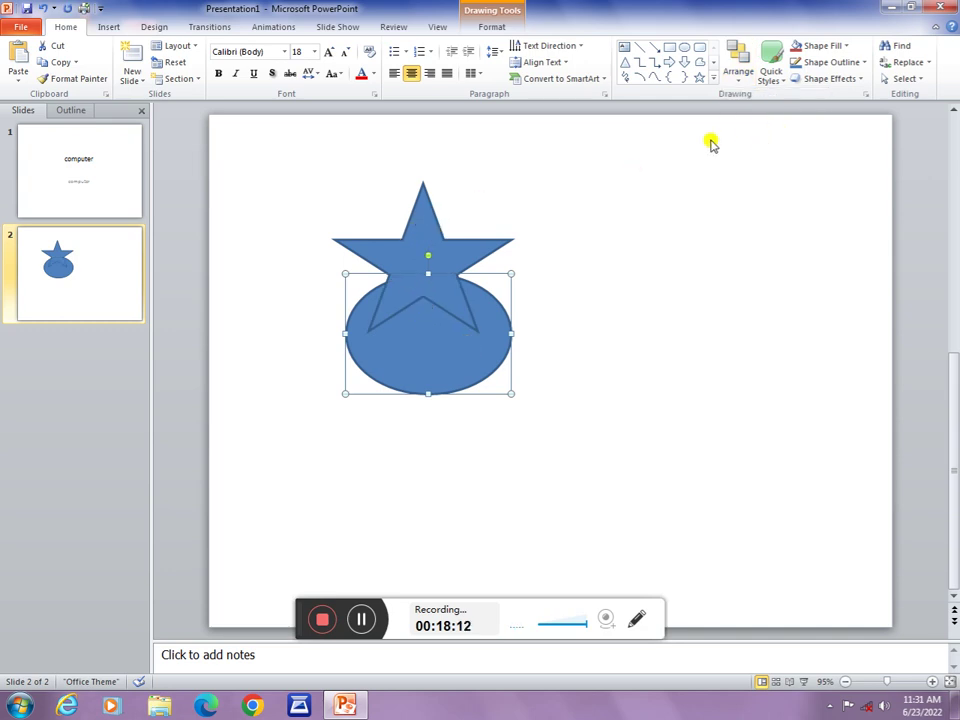
{"action": "left_click", "coordinate": [747, 83]}
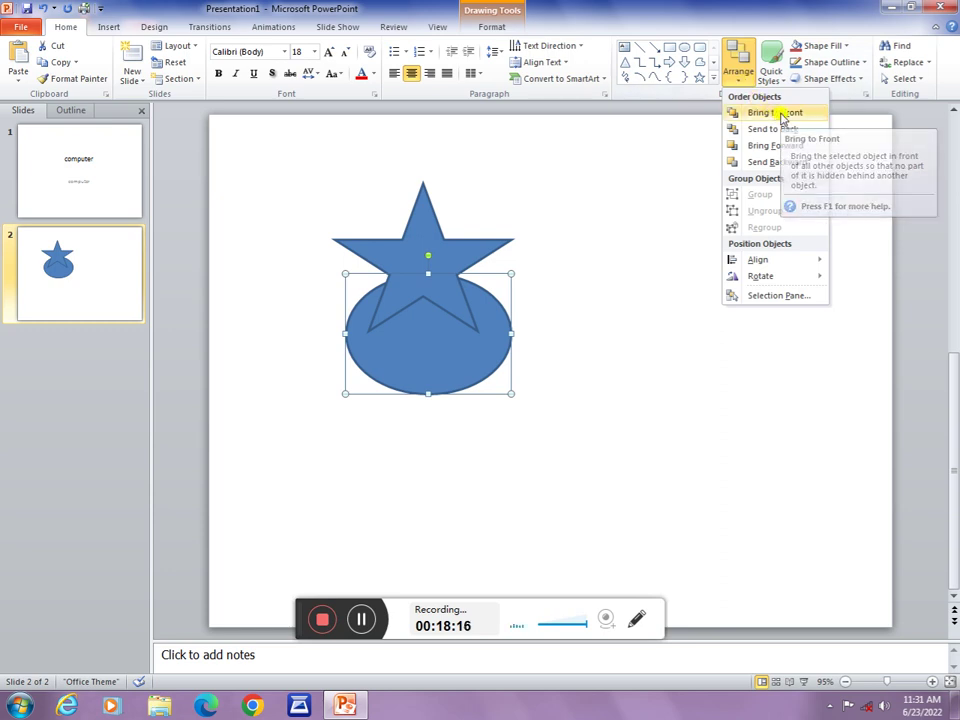
{"action": "left_click", "coordinate": [783, 114]}
{"action": "left_click", "coordinate": [745, 78]}
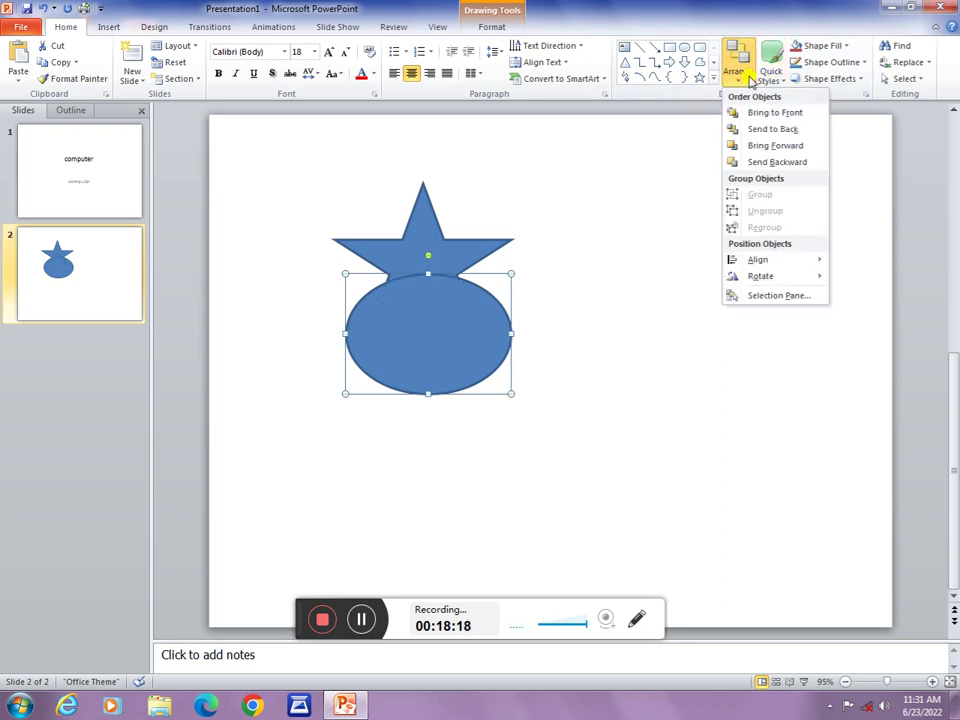
{"action": "left_click", "coordinate": [770, 162]}
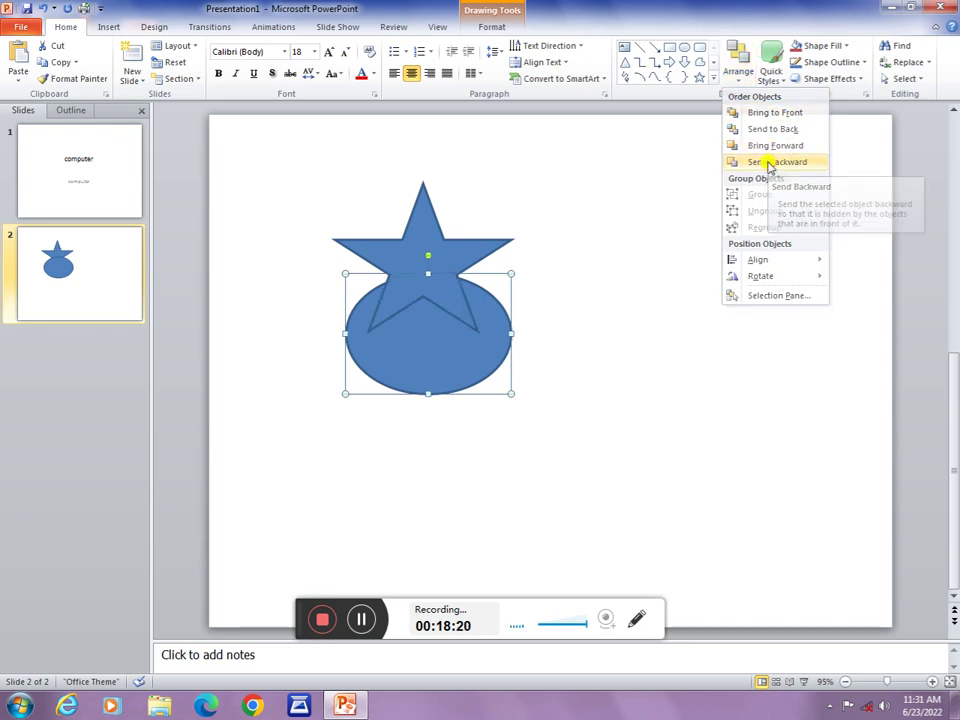
{"action": "left_click", "coordinate": [744, 80]}
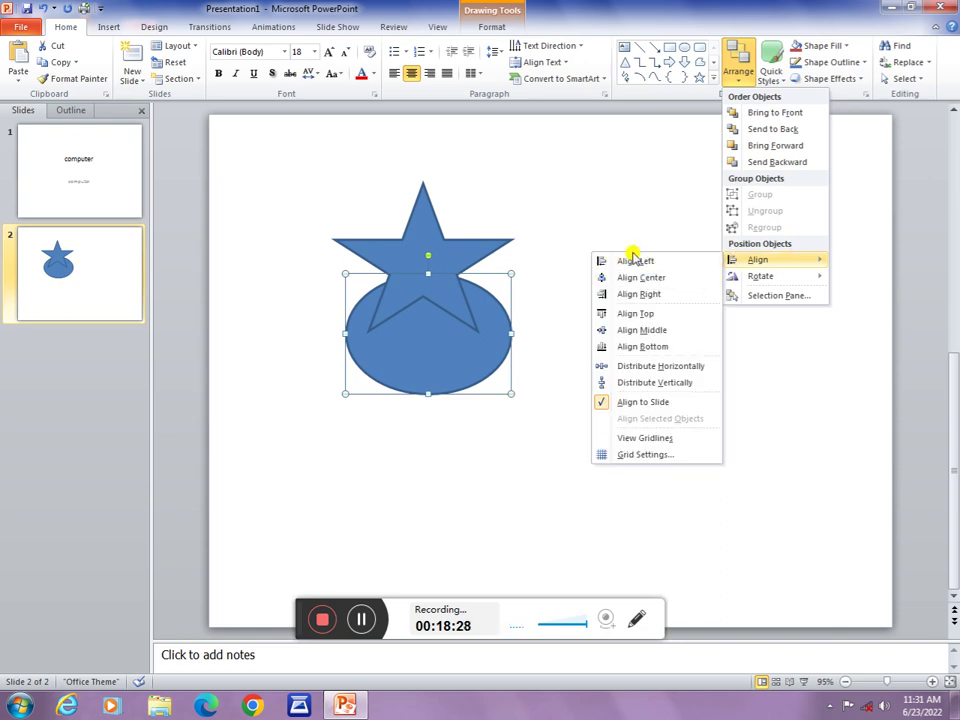
{"action": "mouse_move", "coordinate": [758, 260]}
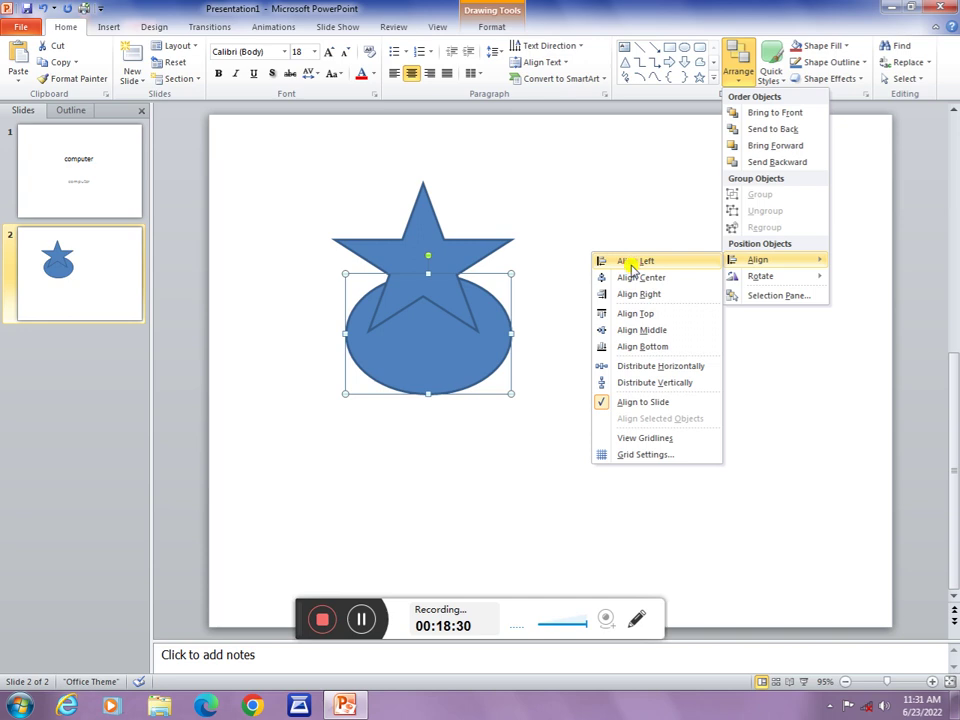
- Try Align Left and Align Top, then set the ellipse to Align Center along the slide's top edge
{"action": "left_click", "coordinate": [632, 262]}
{"action": "left_click", "coordinate": [740, 80]}
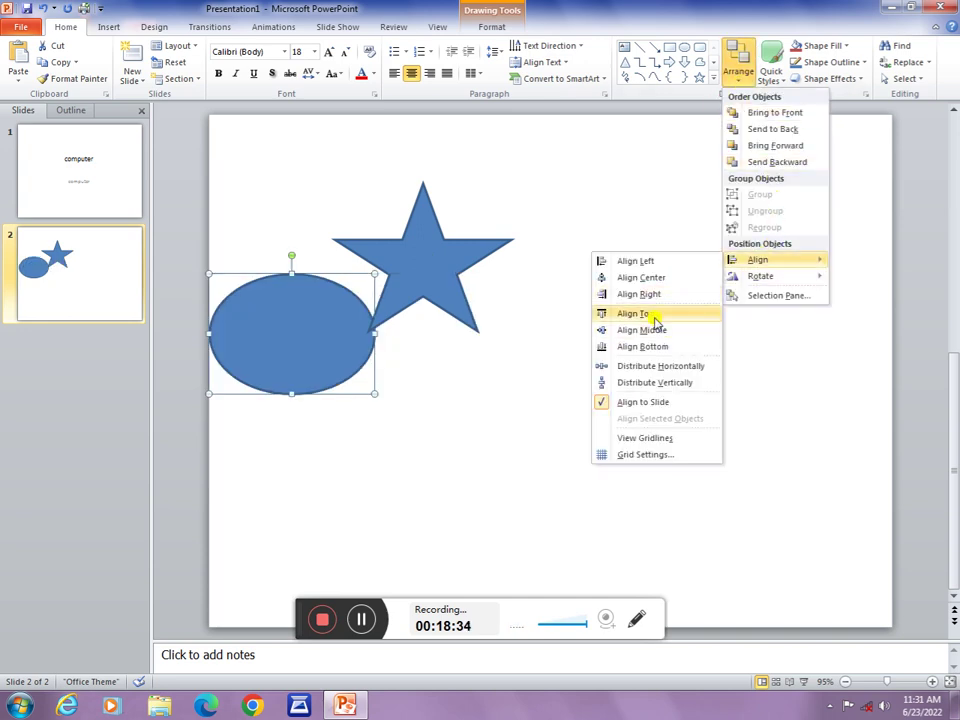
{"action": "left_click", "coordinate": [638, 314]}
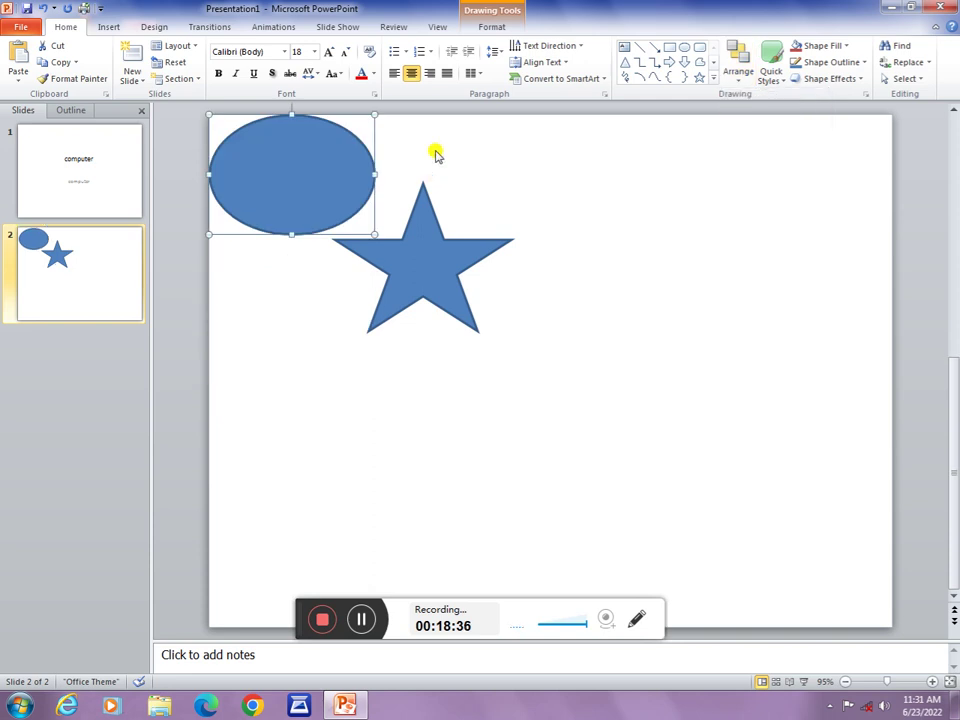
{"action": "left_click", "coordinate": [738, 76]}
{"action": "mouse_move", "coordinate": [770, 260]}
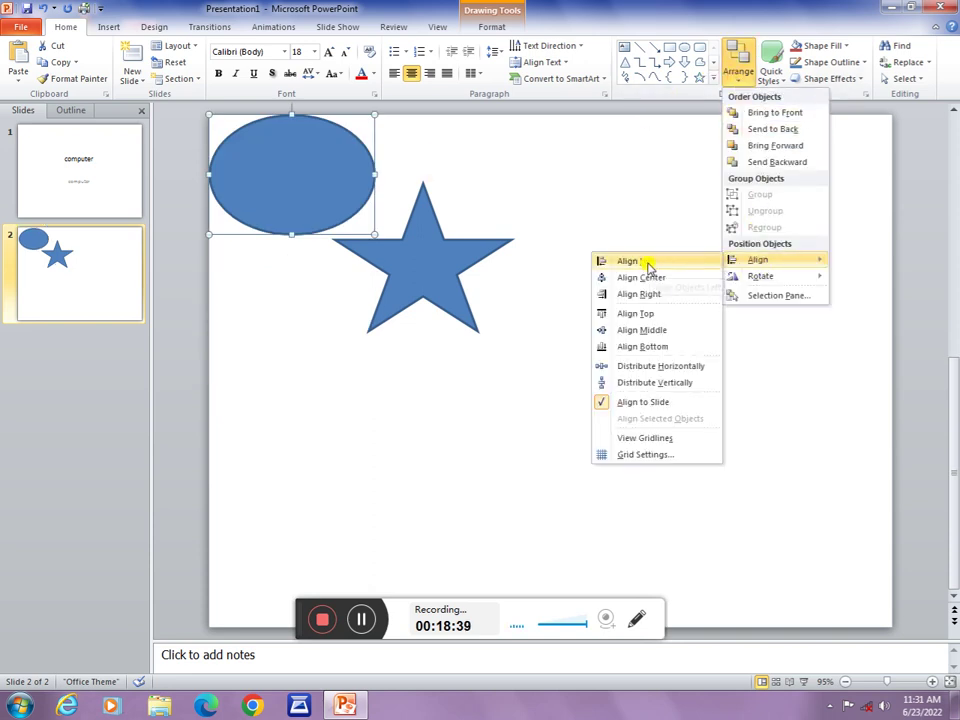
{"action": "left_click", "coordinate": [640, 264]}
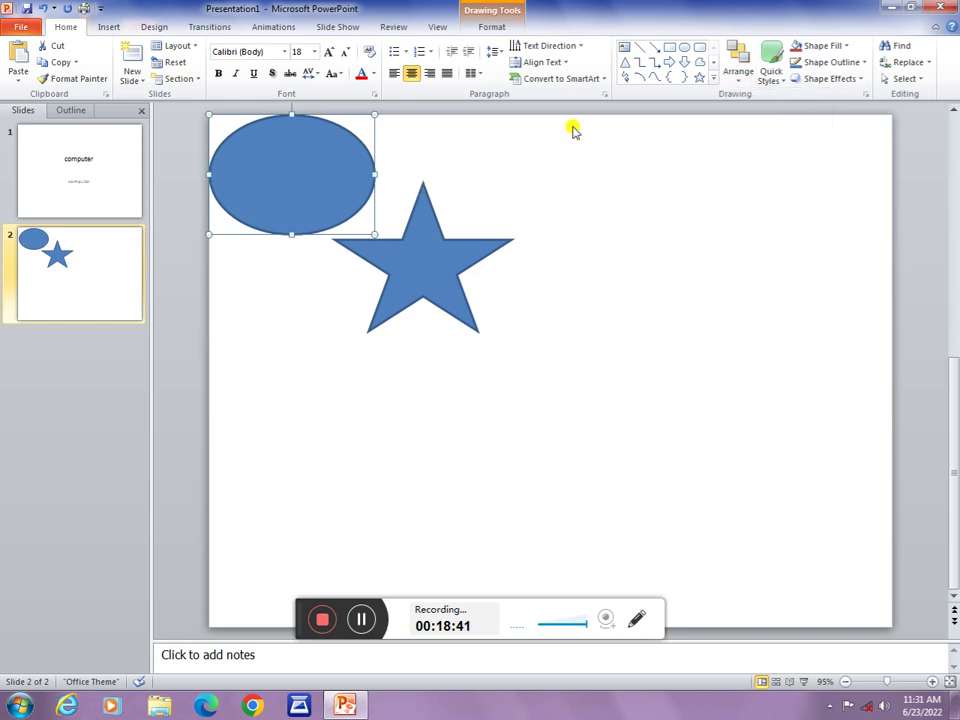
{"action": "left_click", "coordinate": [738, 65]}
{"action": "mouse_move", "coordinate": [757, 260]}
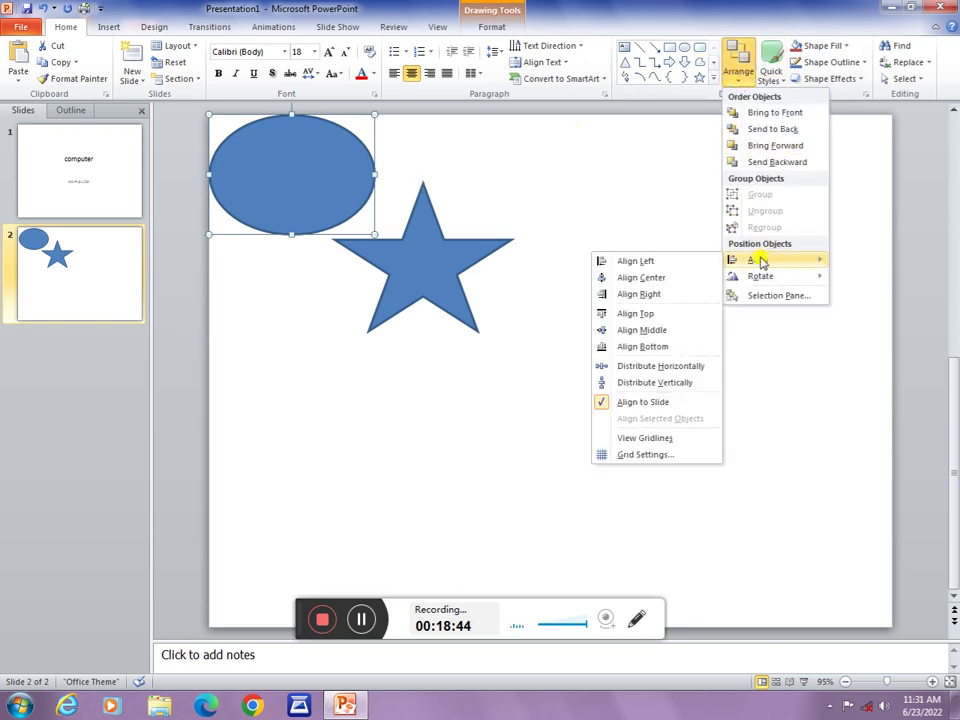
{"action": "left_click", "coordinate": [649, 277]}
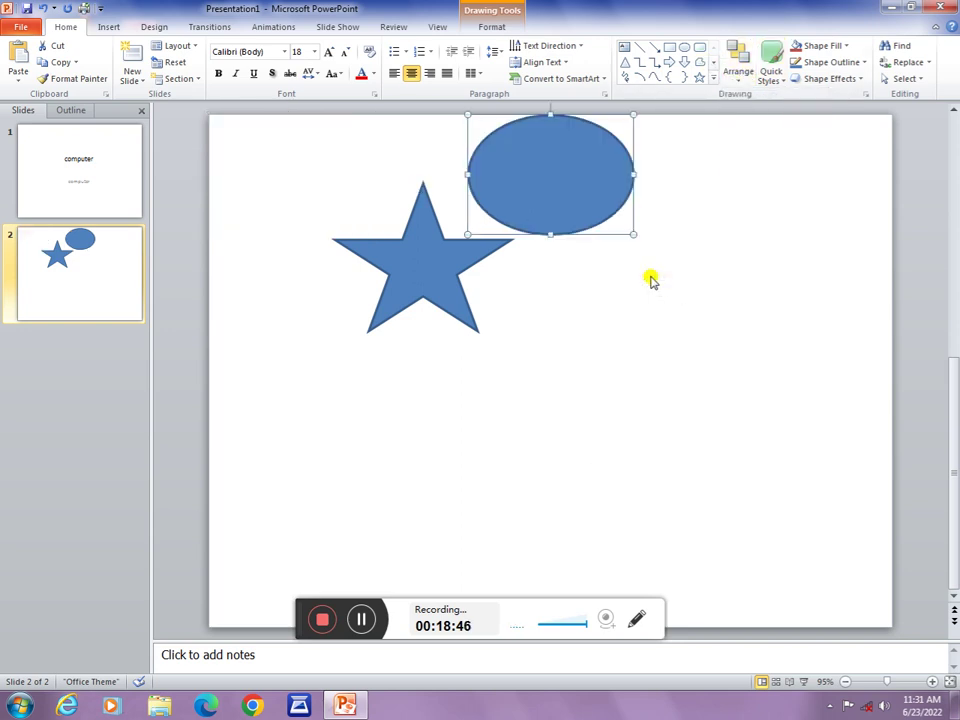
{"action": "left_click", "coordinate": [731, 86]}
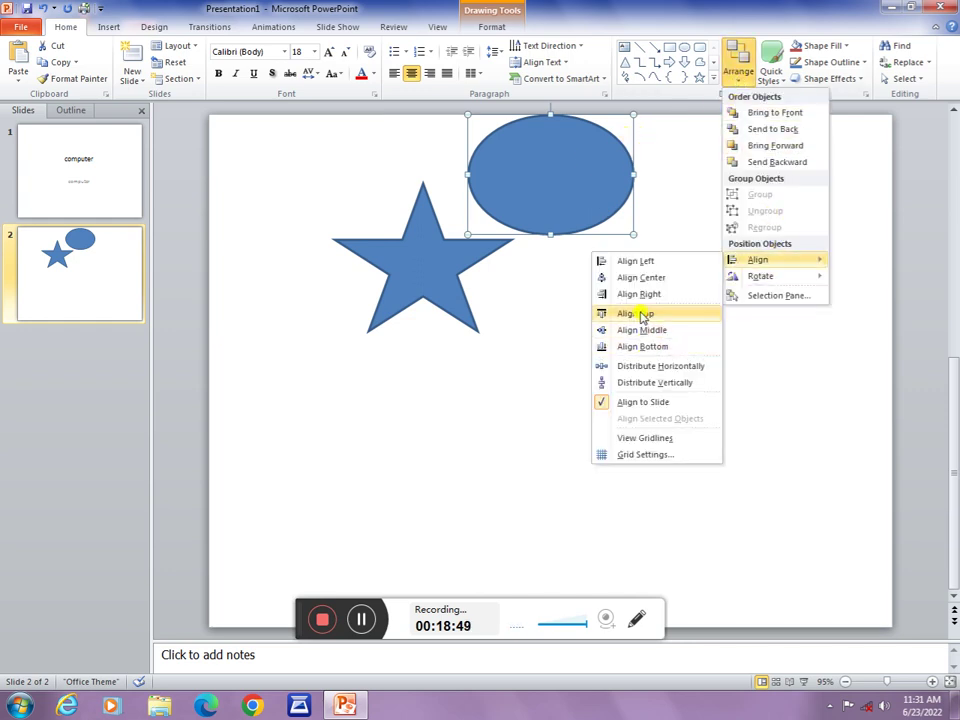
{"action": "left_click", "coordinate": [643, 316]}
{"action": "left_click", "coordinate": [736, 60]}
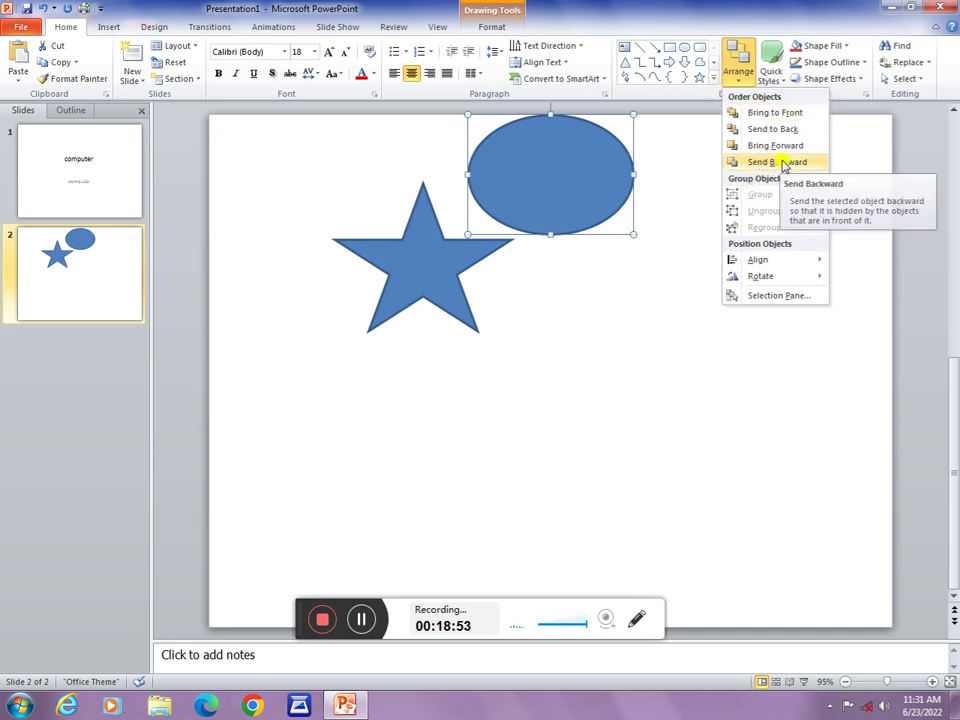
{"action": "mouse_move", "coordinate": [760, 276]}
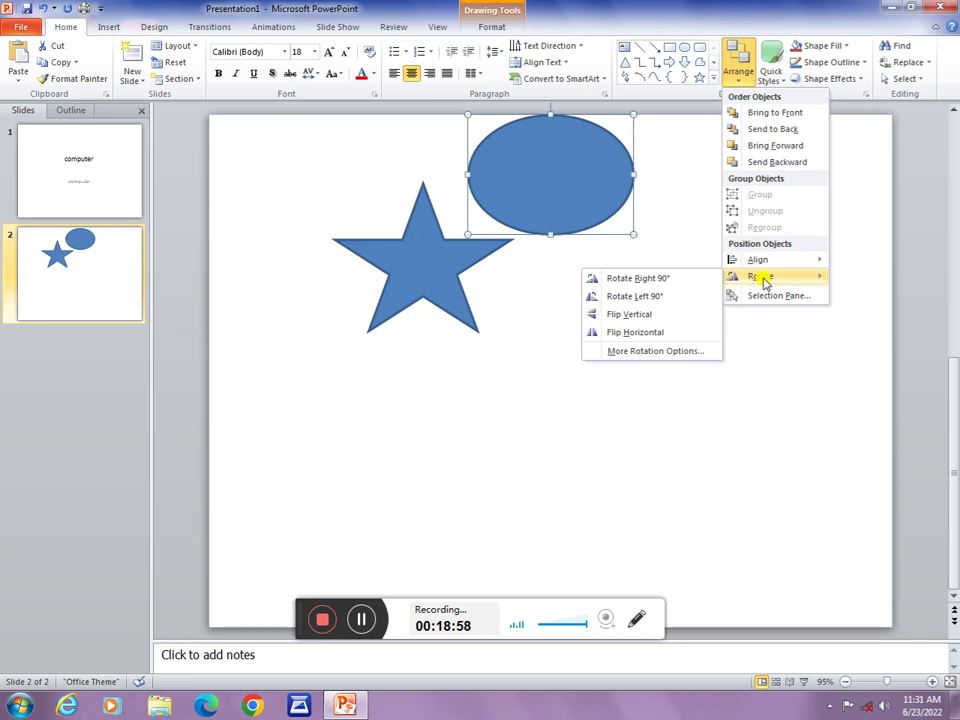
- Select the star and look through its Rotate options
{"action": "left_click", "coordinate": [437, 272]}
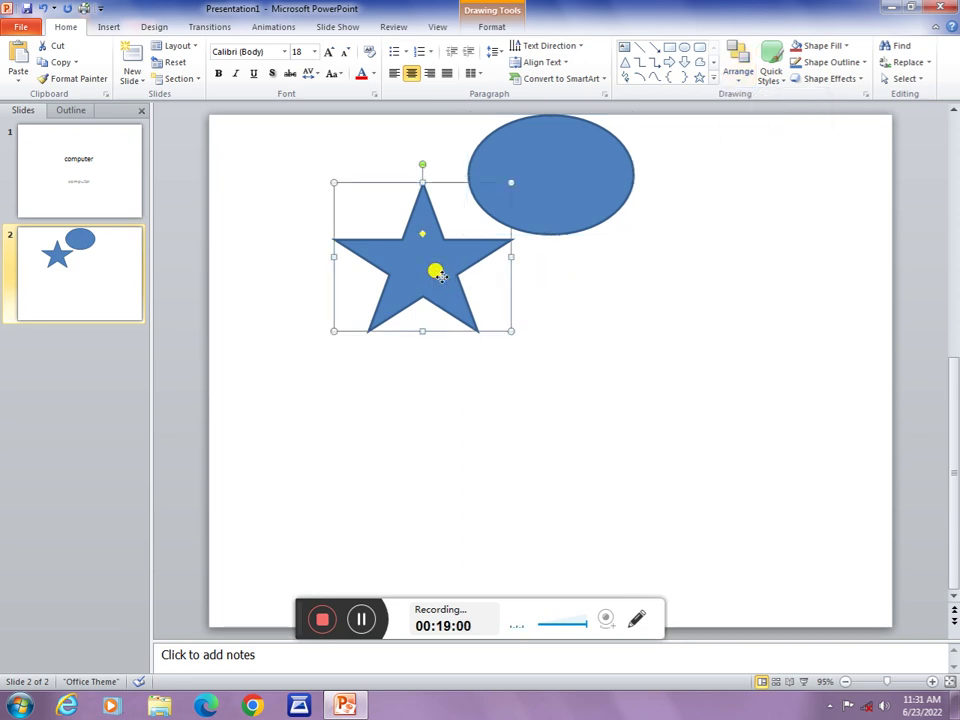
{"action": "left_click", "coordinate": [740, 78]}
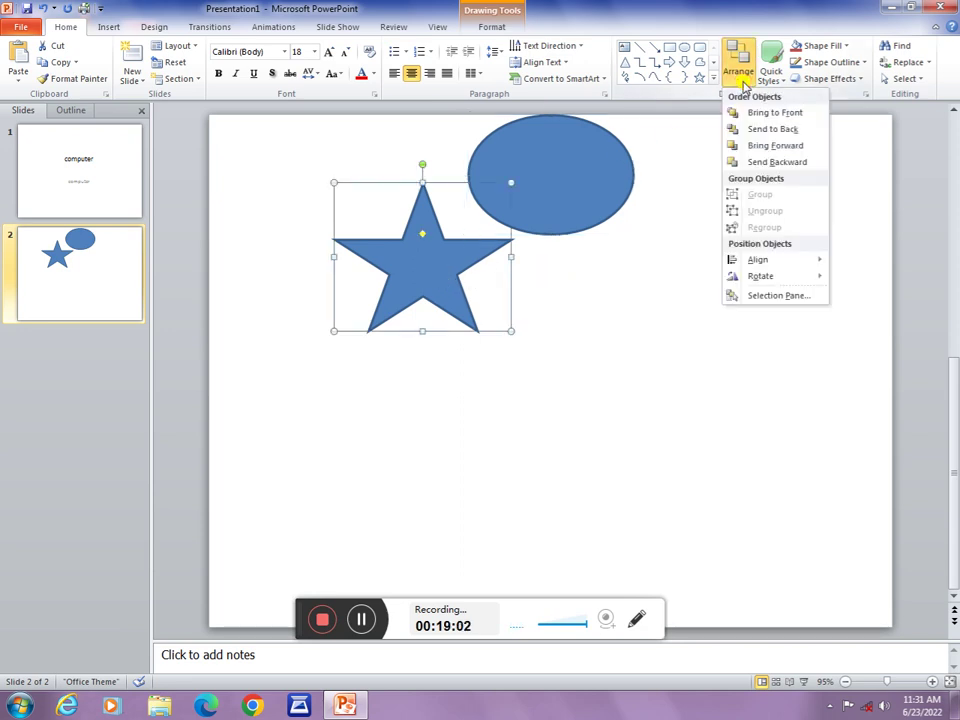
{"action": "mouse_move", "coordinate": [760, 276]}
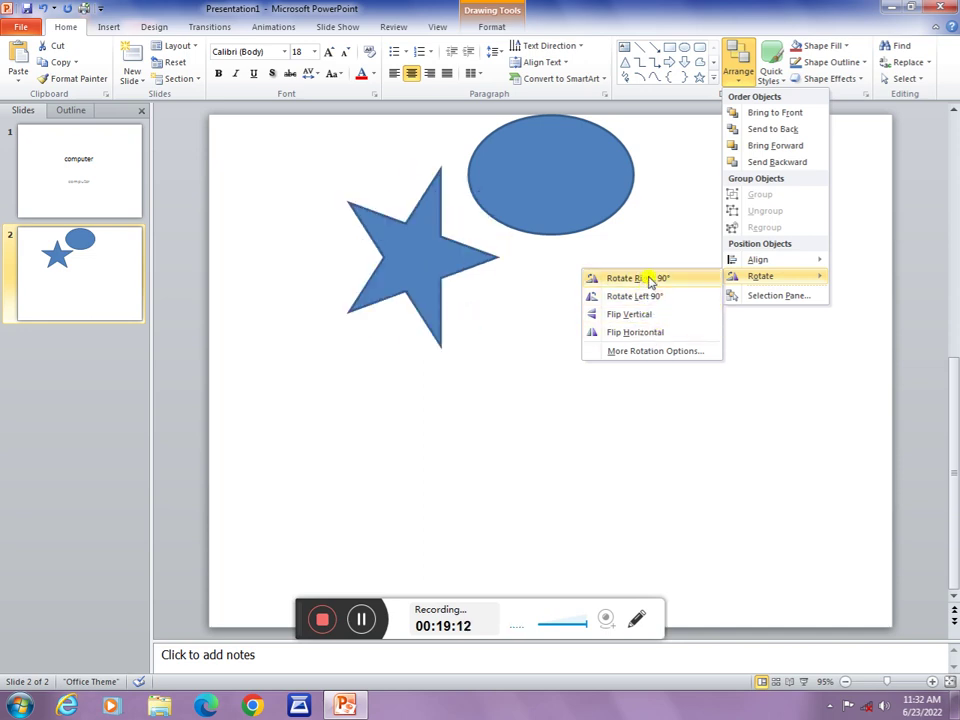
{"action": "left_click", "coordinate": [765, 328]}
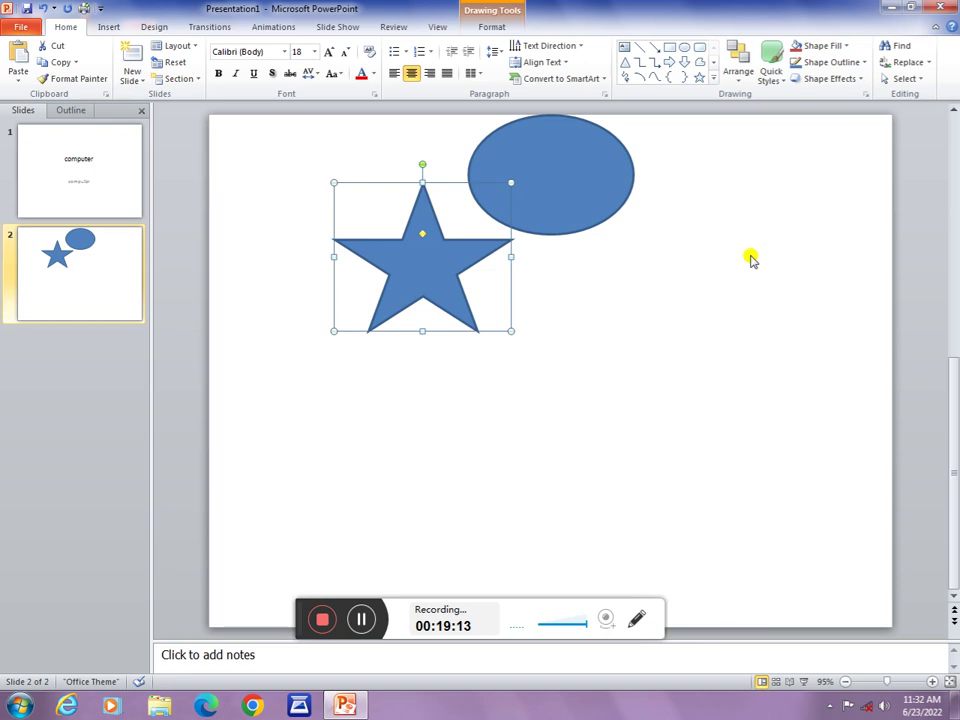
{"action": "left_click", "coordinate": [747, 85]}
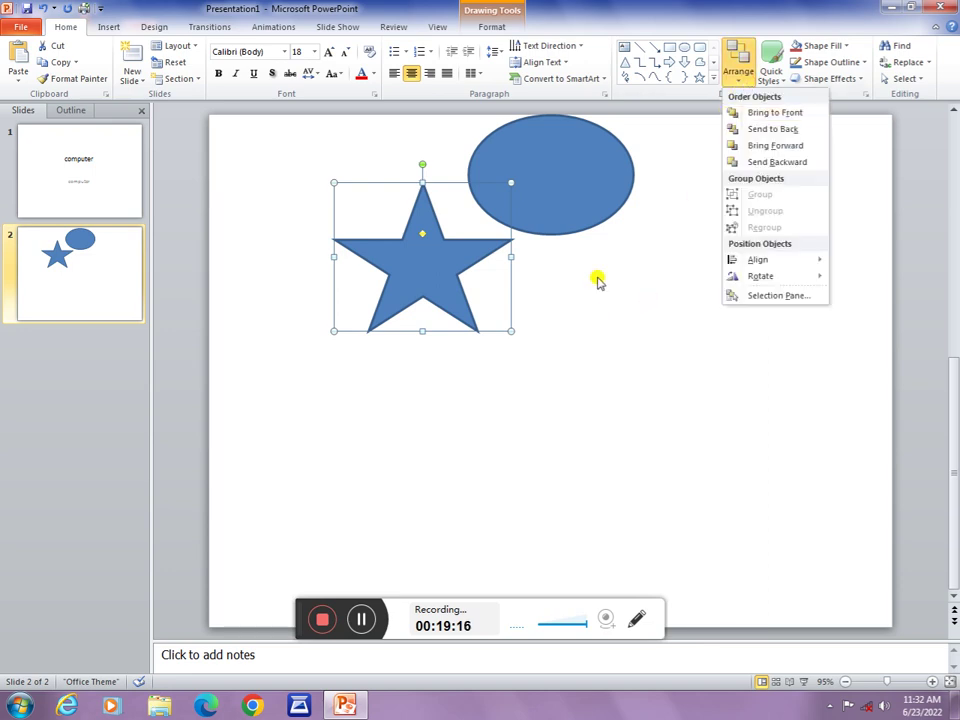
- Move the ellipse down beside the star's right side, level with it
{"action": "left_click", "coordinate": [630, 265]}
{"action": "left_click_drag", "start_coordinate": [566, 193], "coordinate": [612, 294]}
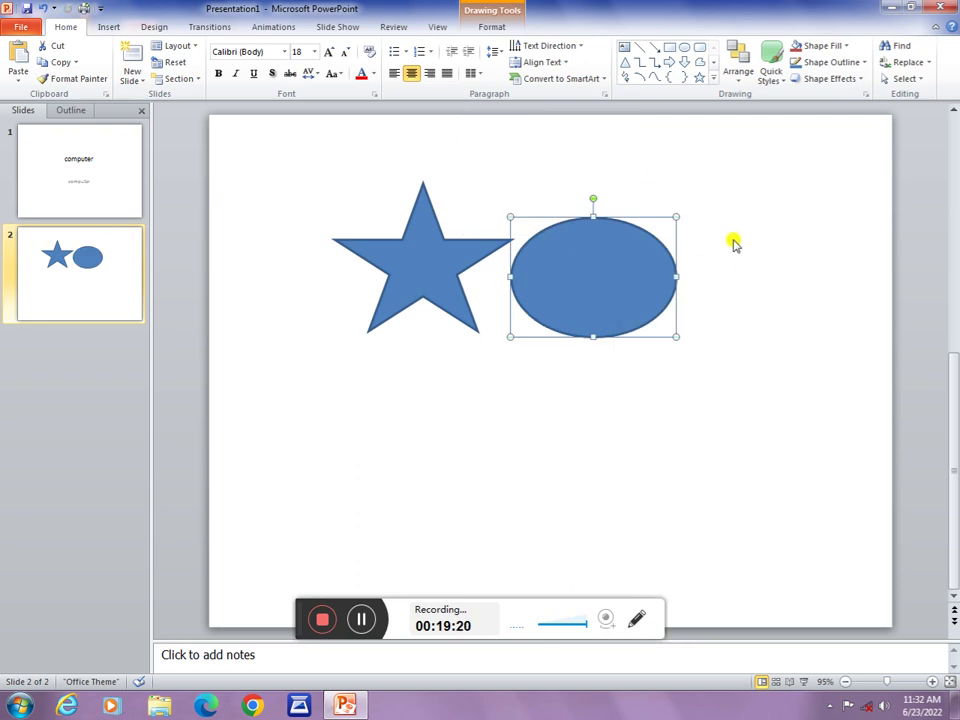
{"action": "left_click", "coordinate": [779, 88]}
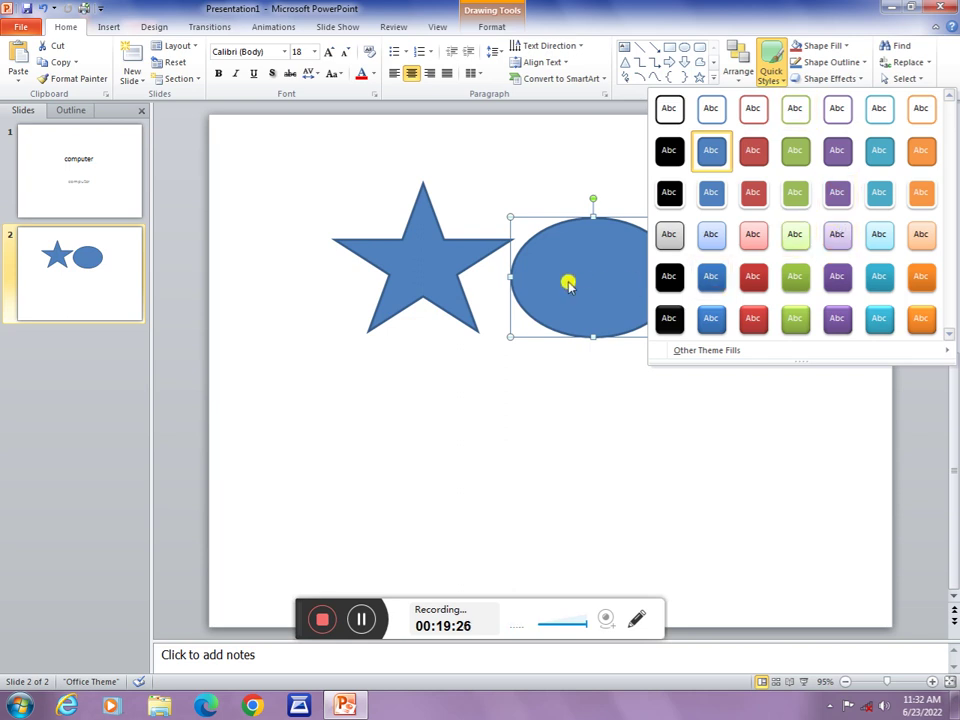
- Apply the light pink gradient Quick Style from the fourth row to the star
{"action": "left_click", "coordinate": [452, 281]}
{"action": "left_click", "coordinate": [437, 275]}
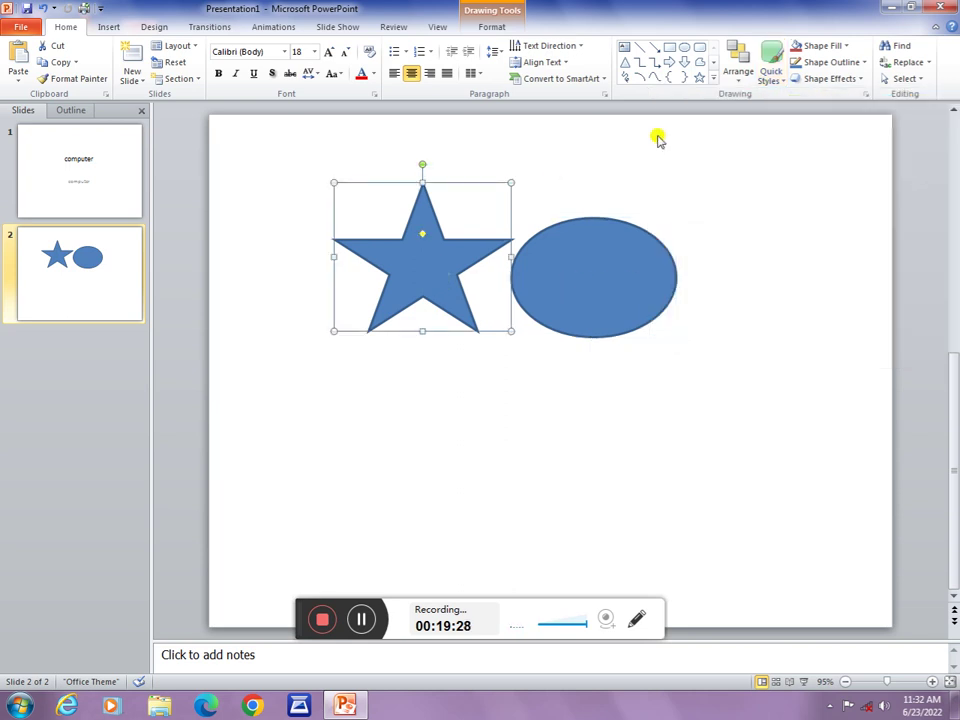
{"action": "left_click", "coordinate": [772, 90]}
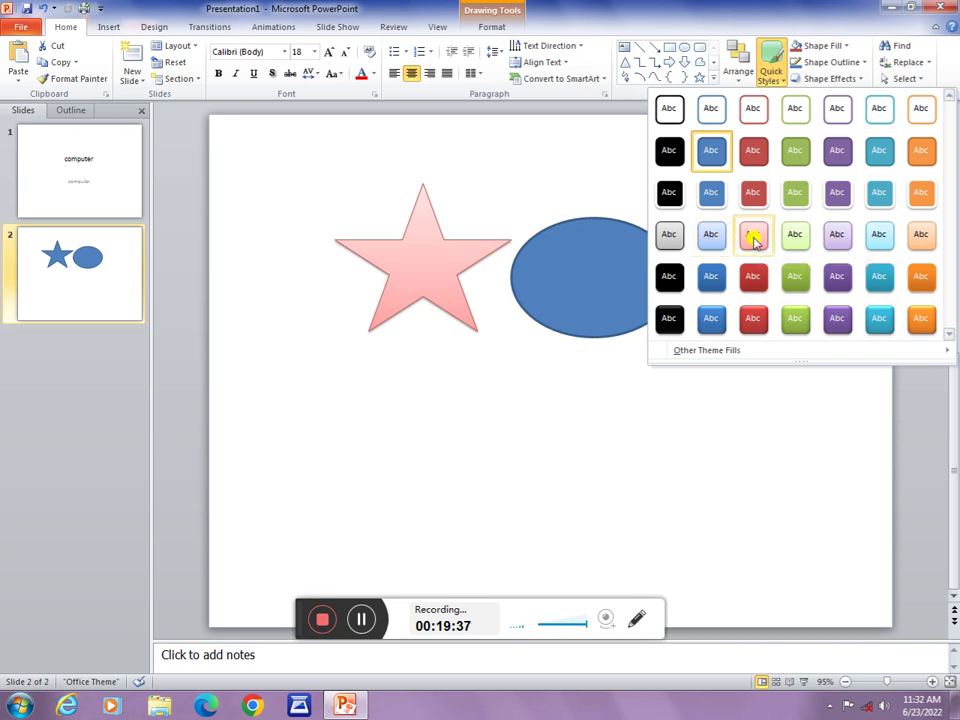
{"action": "left_click", "coordinate": [754, 240]}
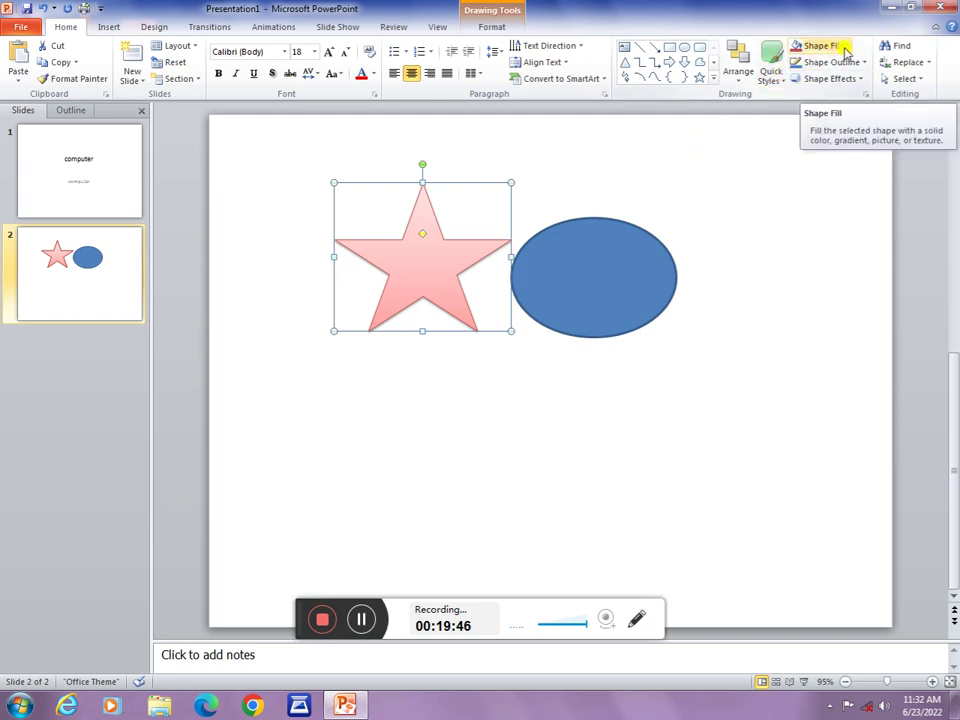
- Fill the star with a dark magenta colour from More Fill Colors' Standard palette
{"action": "left_click", "coordinate": [848, 49]}
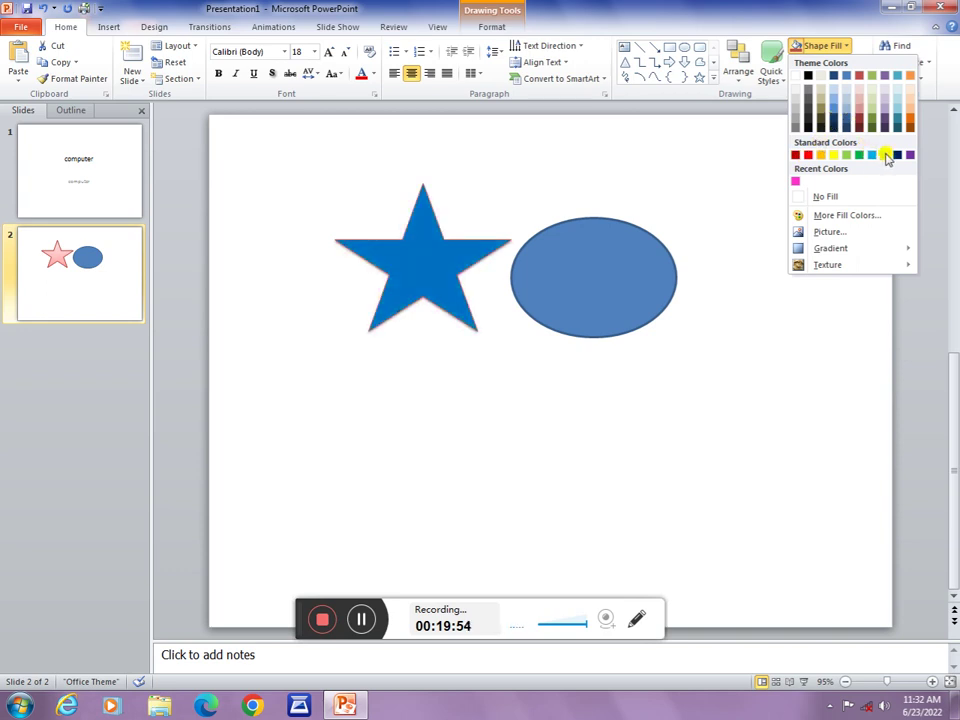
{"action": "left_click", "coordinate": [842, 215]}
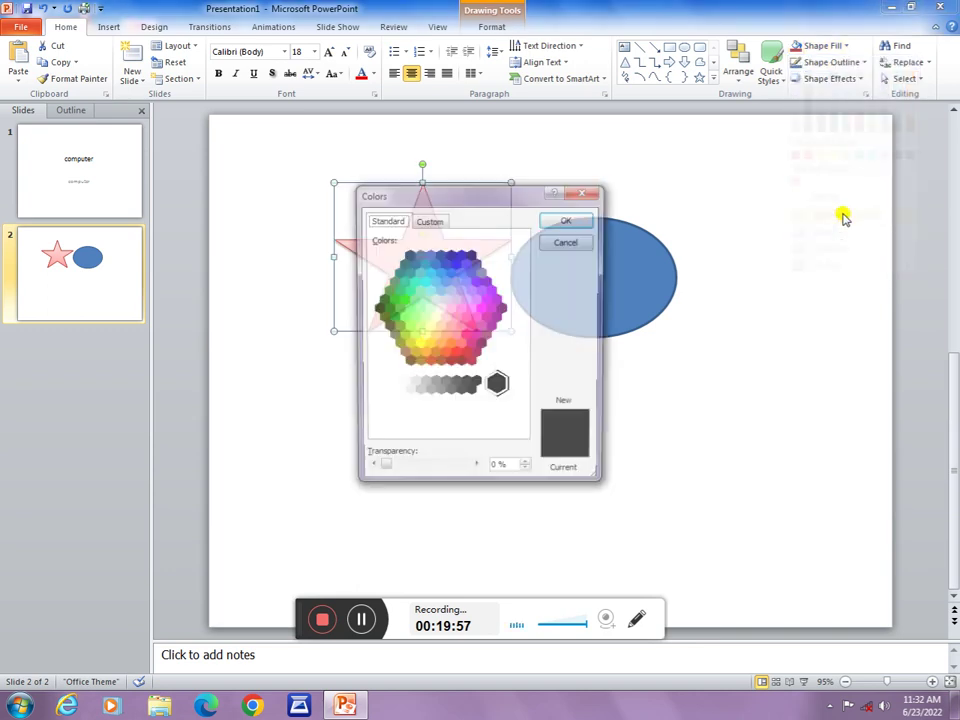
{"action": "left_click_drag", "start_coordinate": [737, 177], "coordinate": [764, 160]}
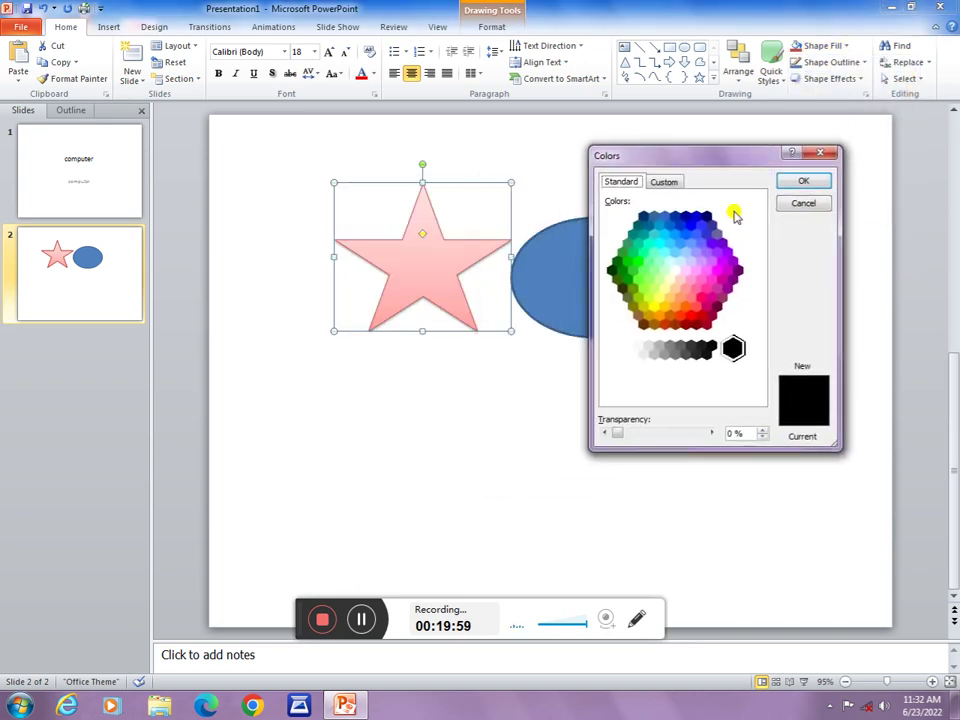
{"action": "left_click", "coordinate": [717, 272]}
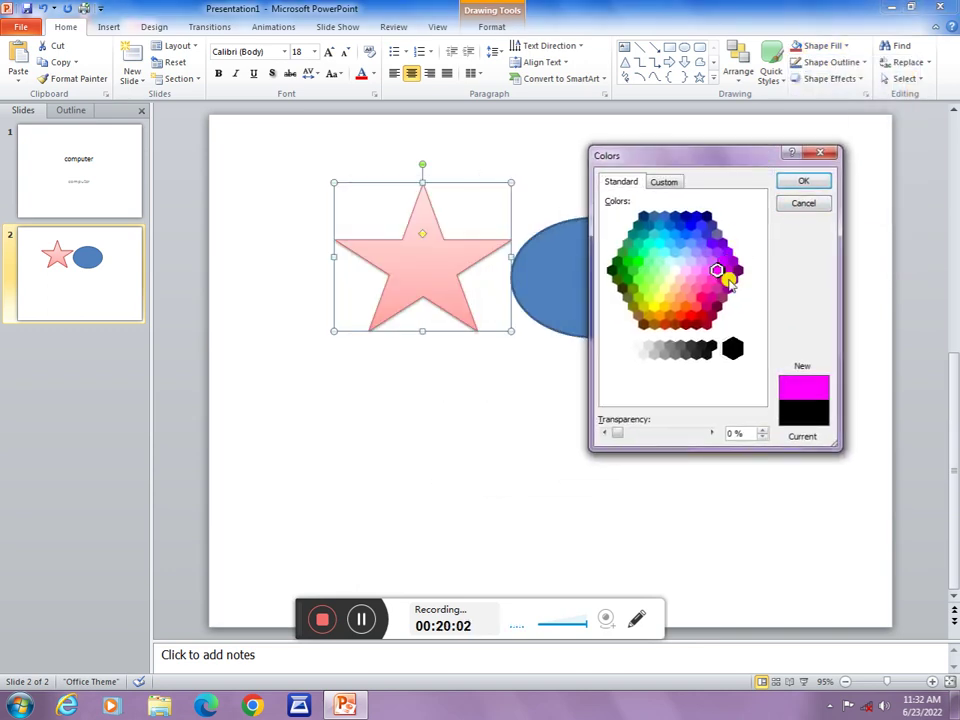
{"action": "left_click", "coordinate": [709, 301]}
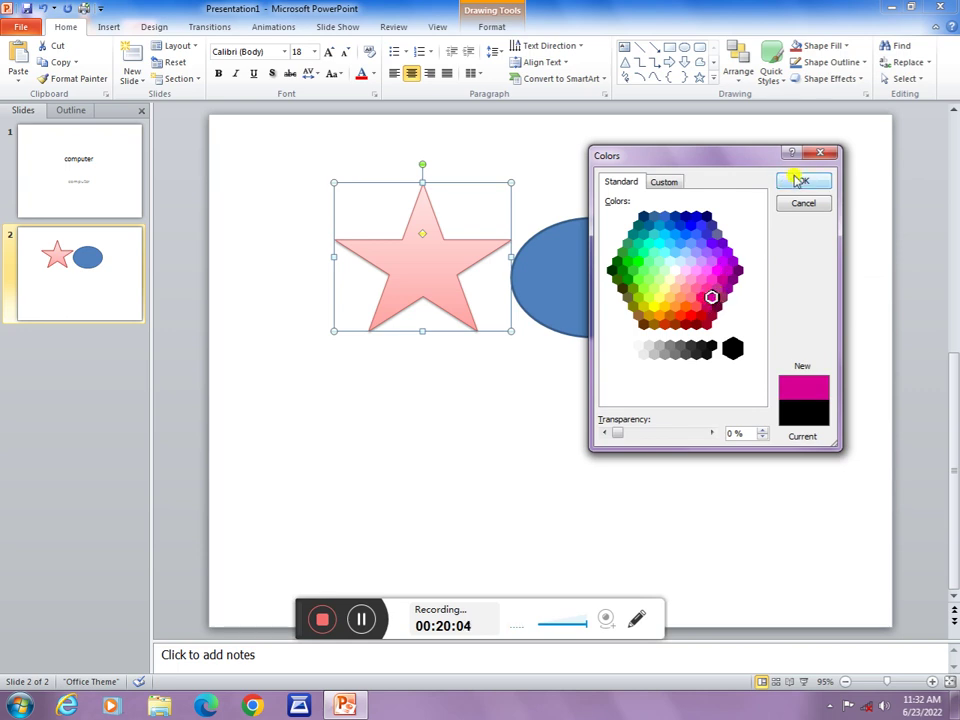
{"action": "left_click", "coordinate": [800, 181]}
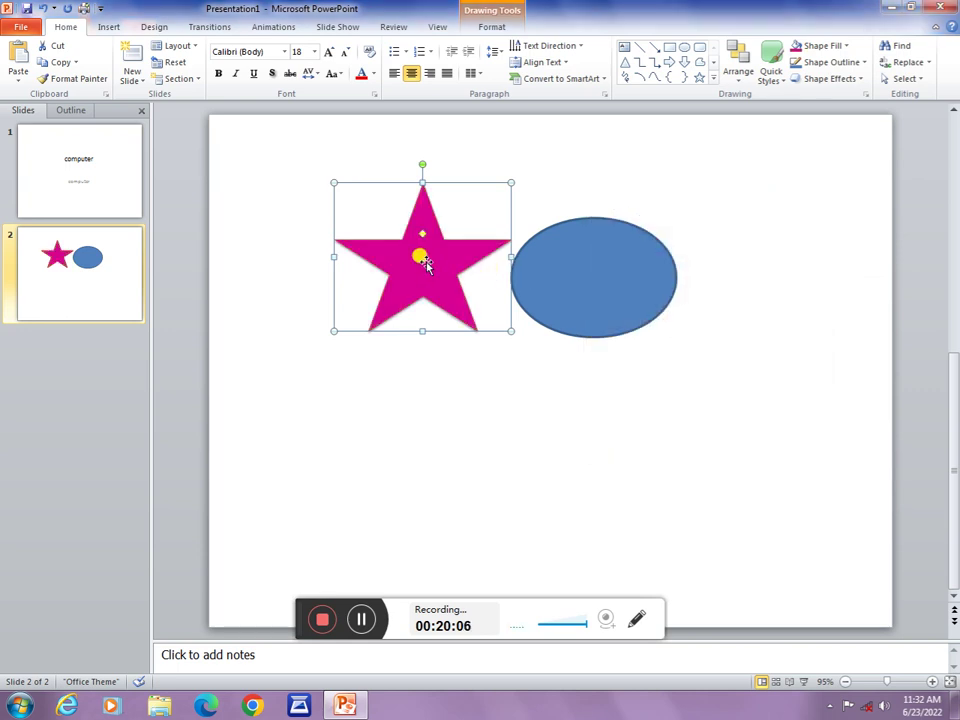
{"action": "left_click", "coordinate": [843, 46]}
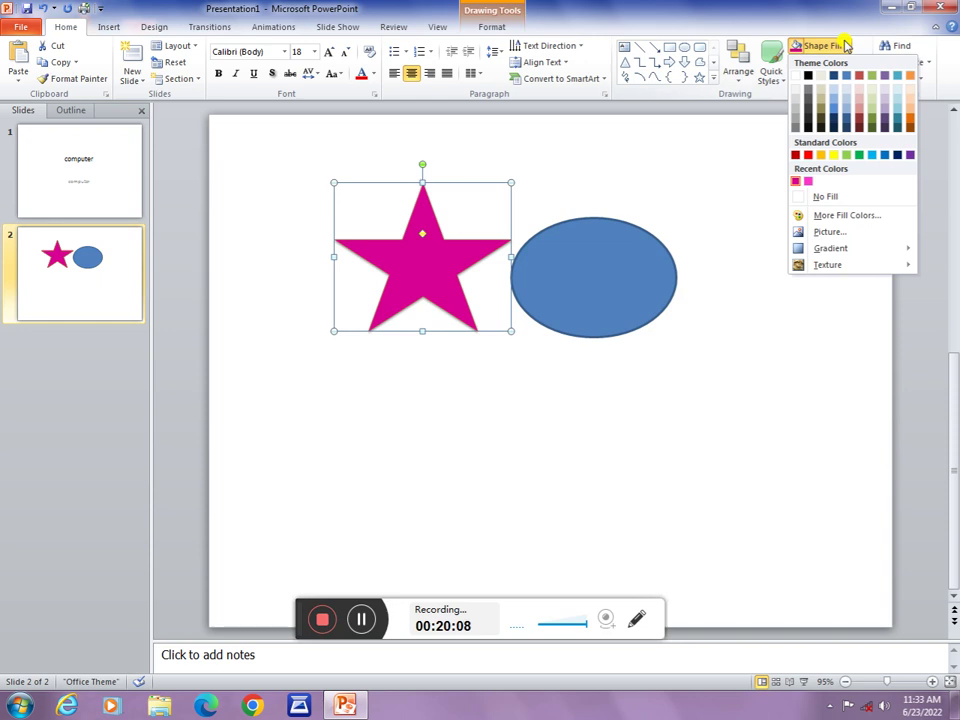
{"action": "left_click", "coordinate": [828, 232]}
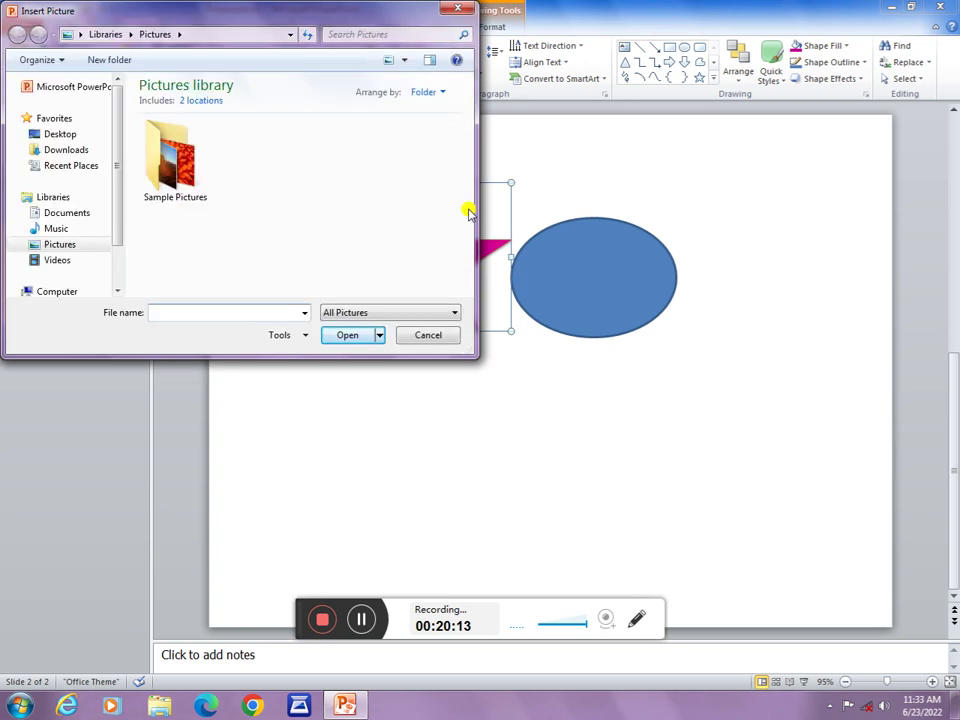
- Fill the star with the Chrysanthemum photo from the Sample Pictures folder
{"action": "double_click", "coordinate": [182, 170]}
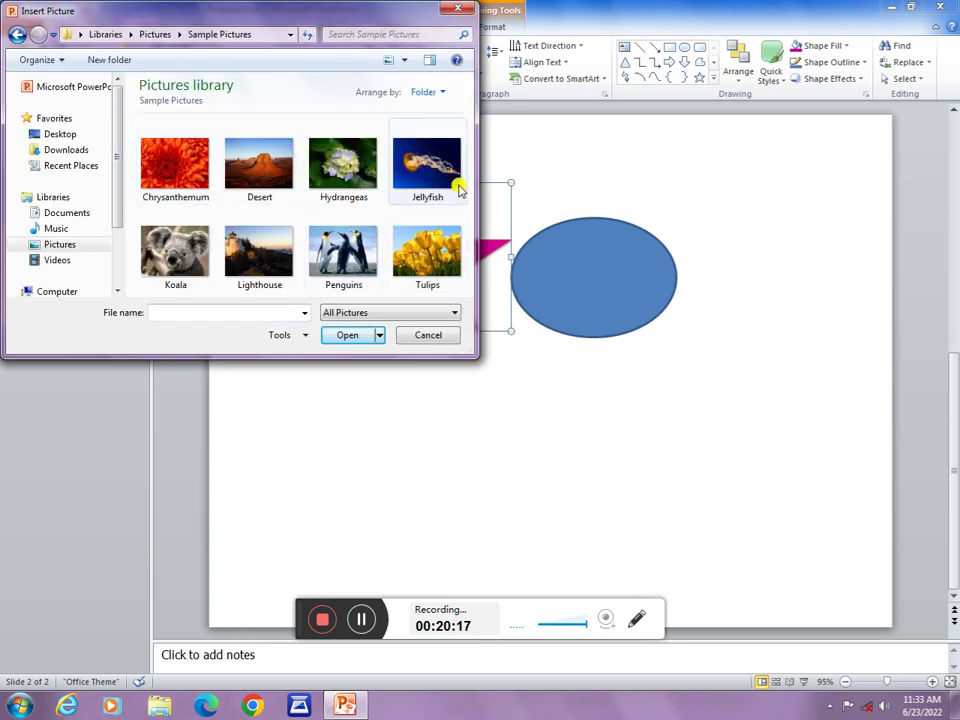
{"action": "double_click", "coordinate": [190, 172]}
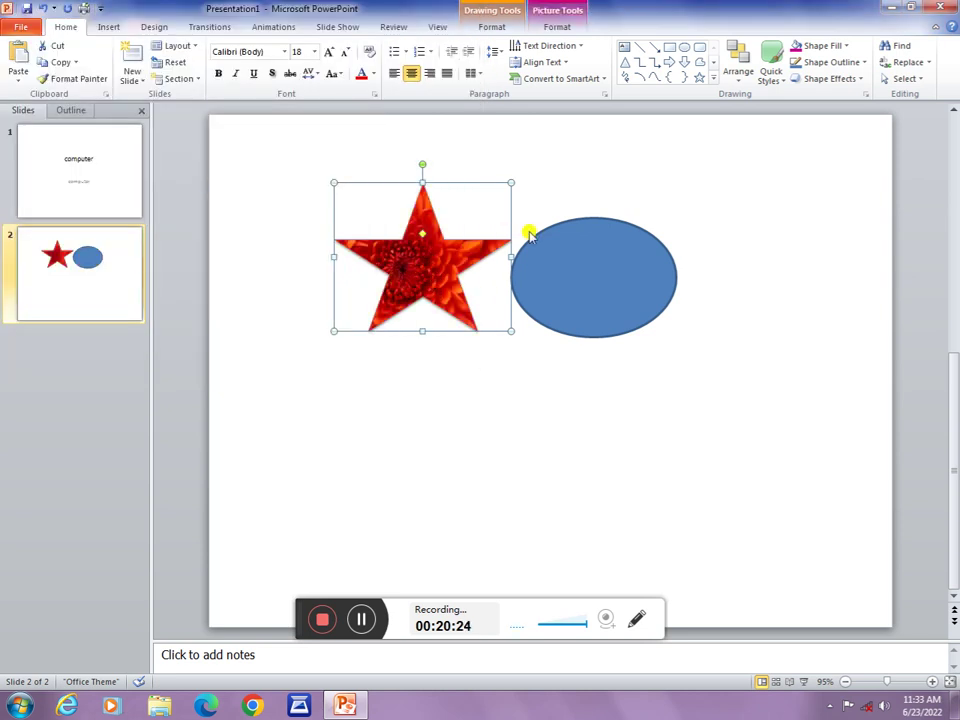
{"action": "left_click", "coordinate": [845, 51]}
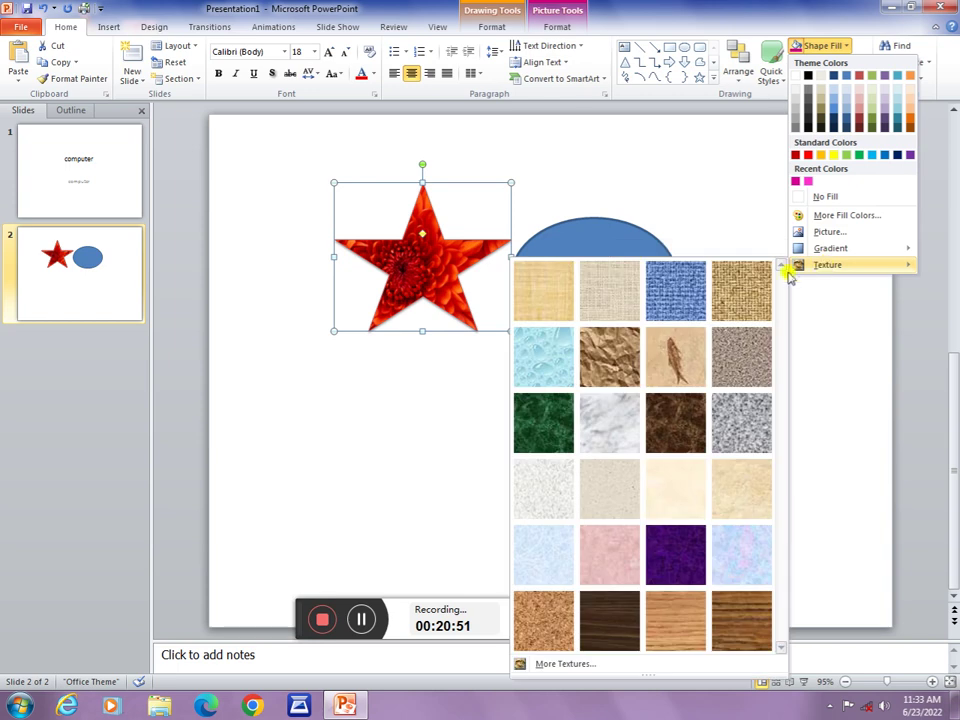
{"action": "mouse_move", "coordinate": [828, 264]}
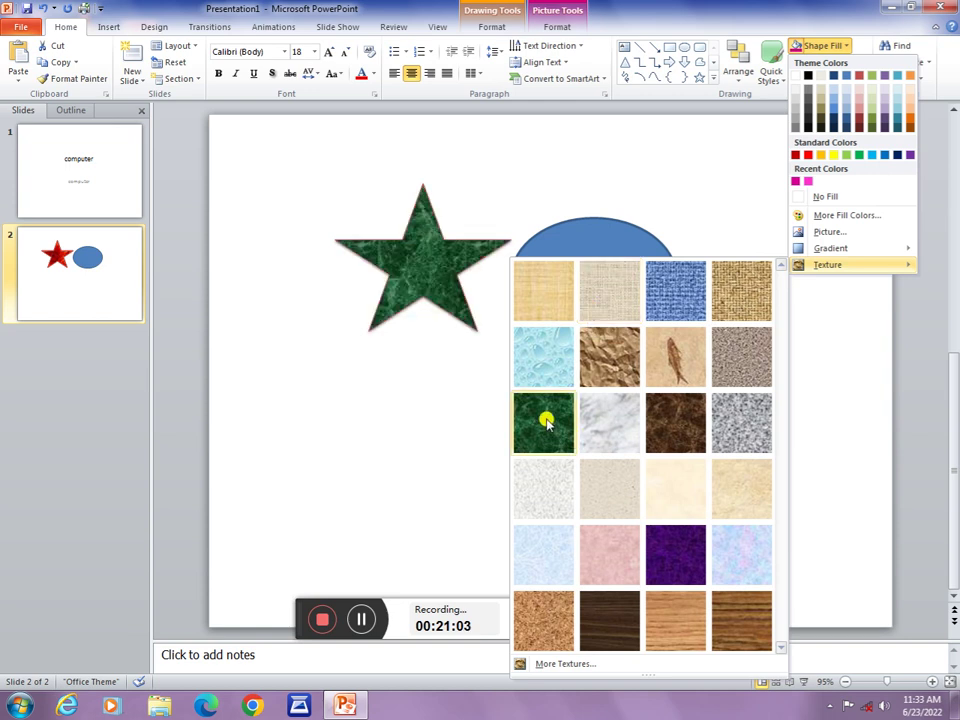
- Swap the star's flower picture fill for the Water droplets texture
{"action": "left_click", "coordinate": [553, 365]}
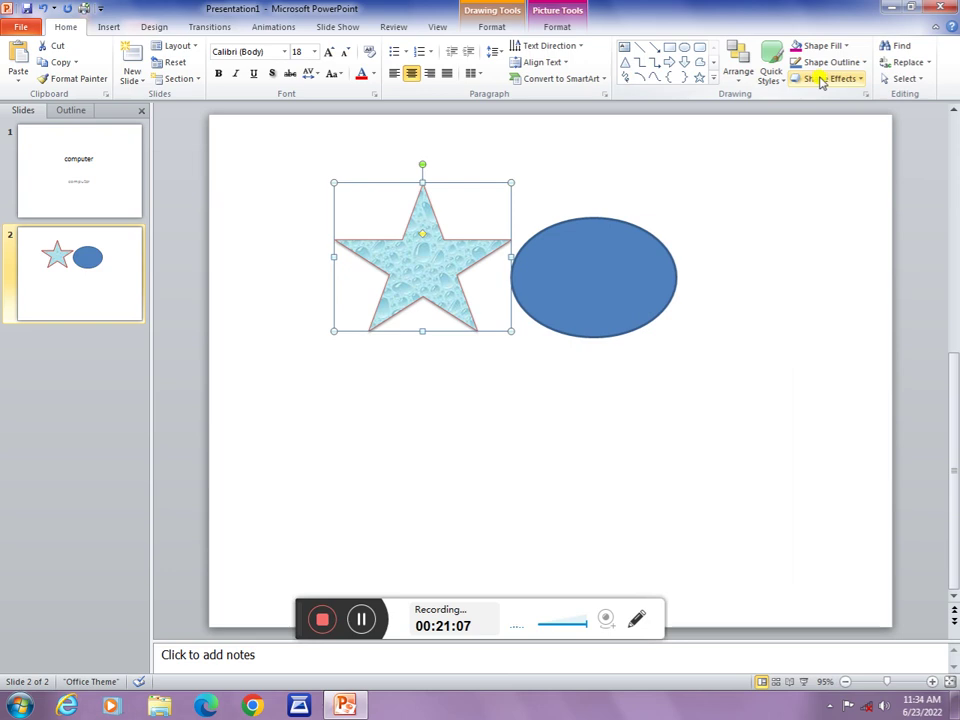
{"action": "left_click", "coordinate": [778, 78]}
{"action": "left_click", "coordinate": [838, 50]}
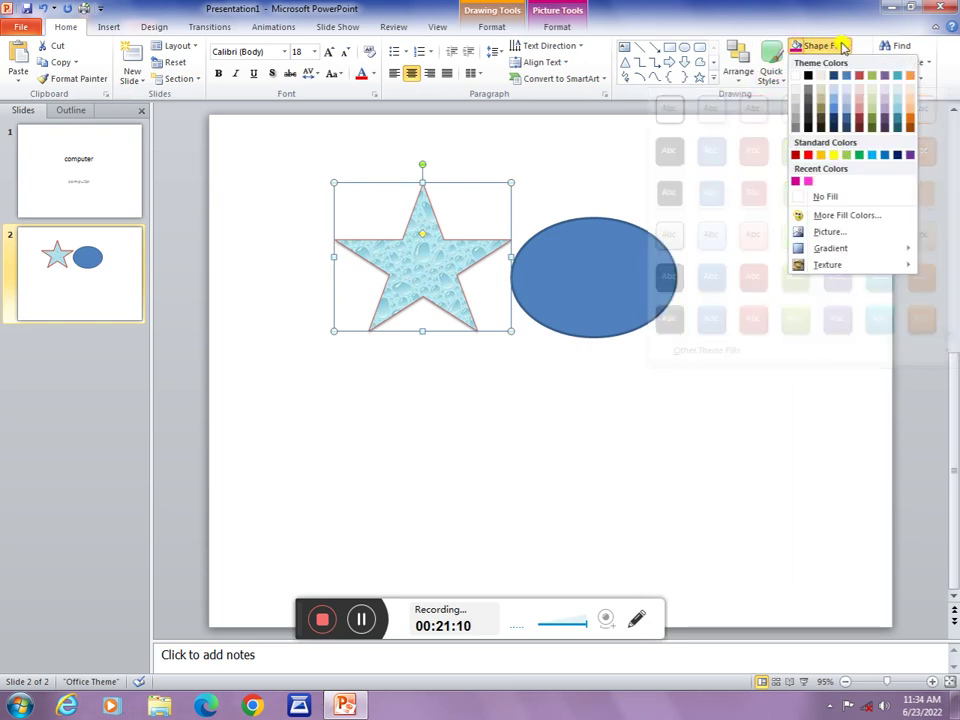
{"action": "left_click", "coordinate": [848, 44]}
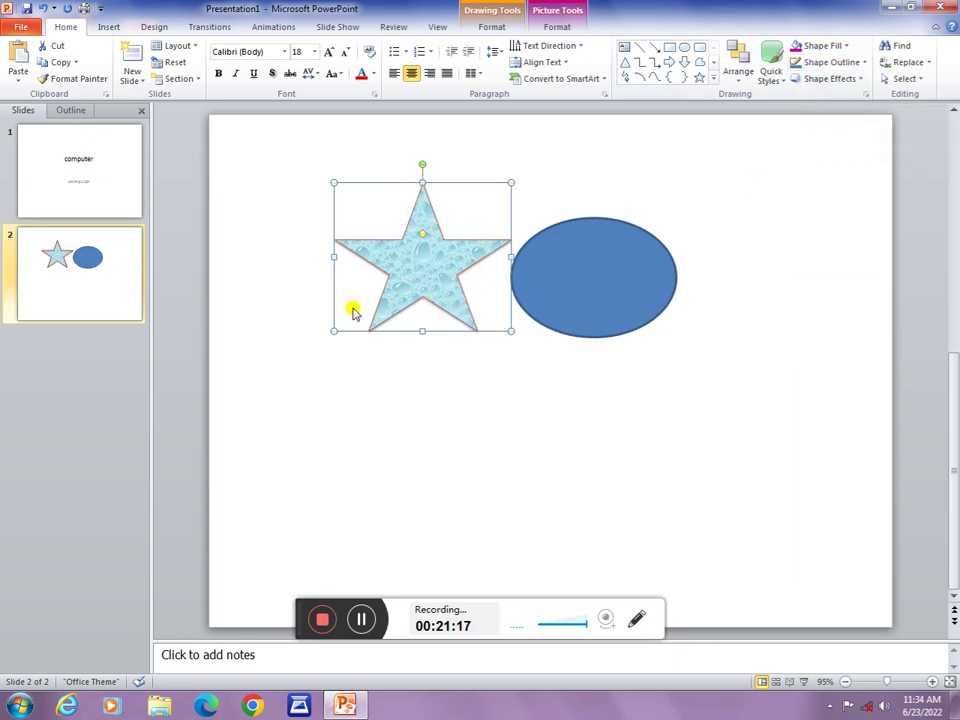
{"action": "left_click", "coordinate": [853, 63]}
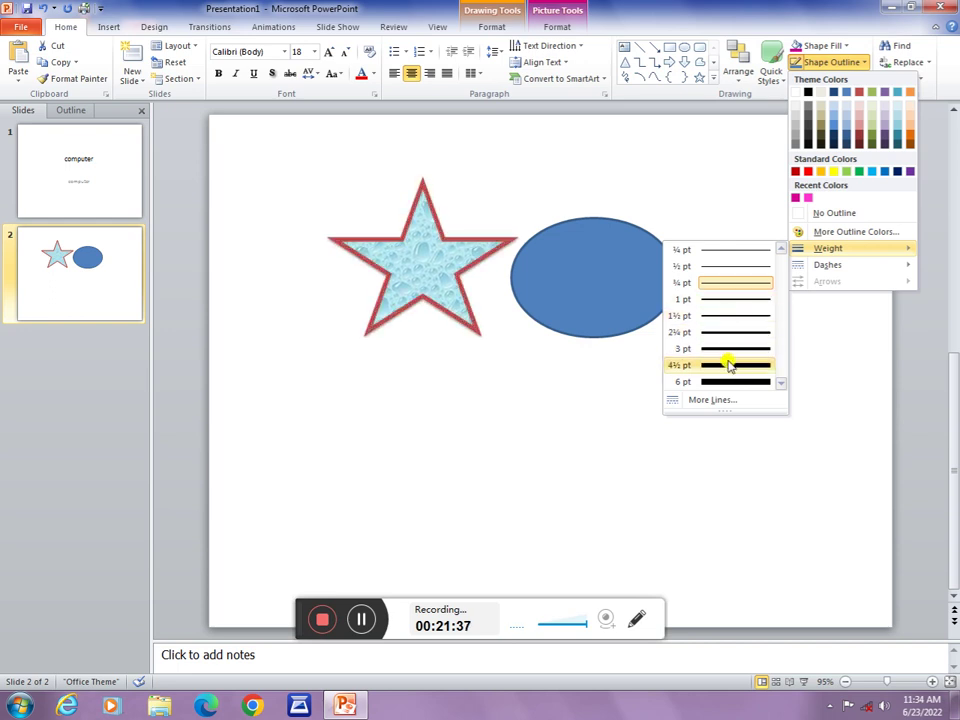
- Set the star's outline weight to 4½ pt and its colour to standard Red
{"action": "left_click", "coordinate": [728, 366]}
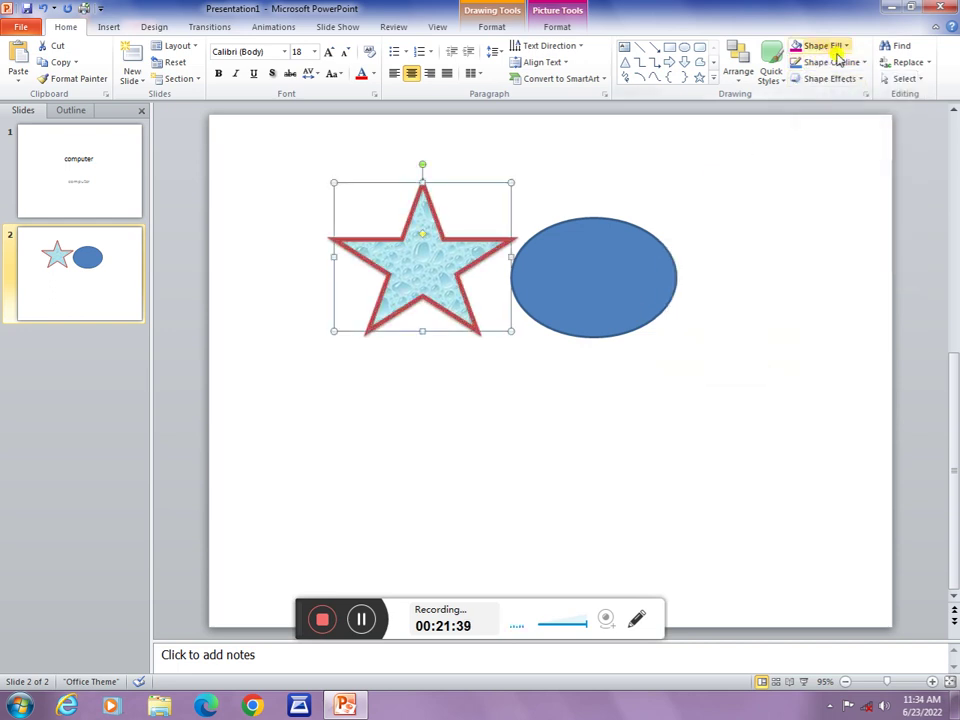
{"action": "left_click", "coordinate": [832, 62]}
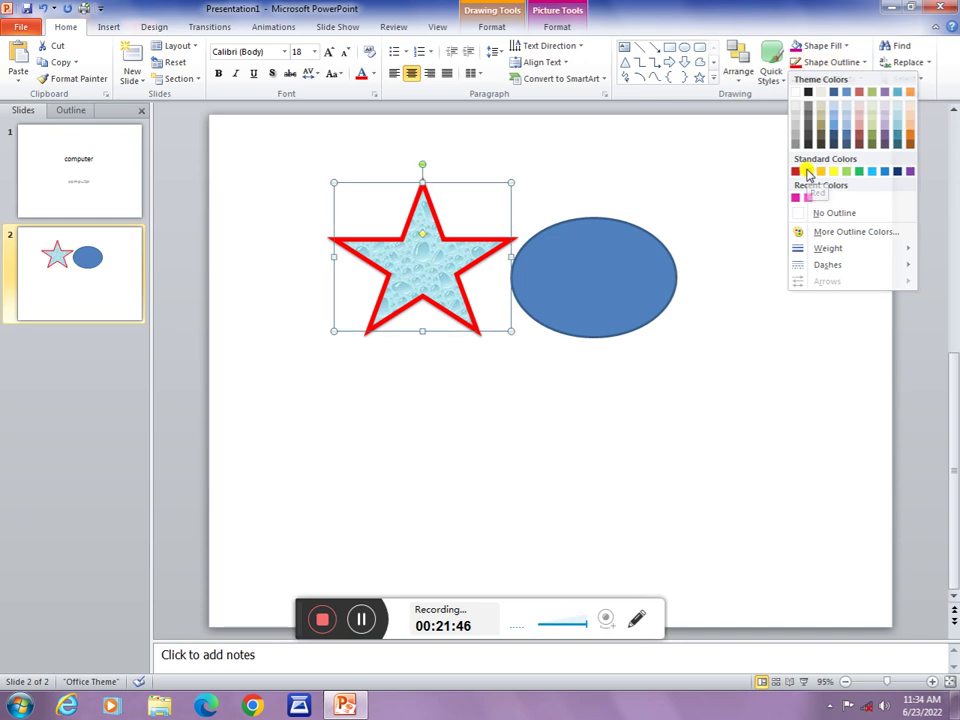
{"action": "left_click", "coordinate": [808, 175]}
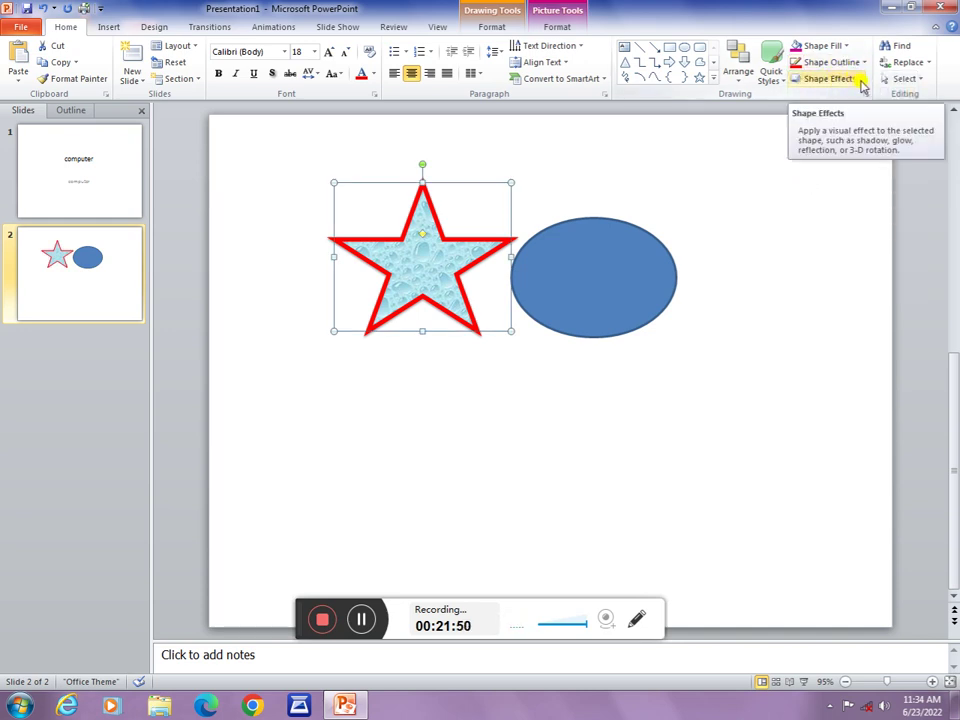
{"action": "left_click", "coordinate": [858, 80]}
{"action": "mouse_move", "coordinate": [829, 78]}
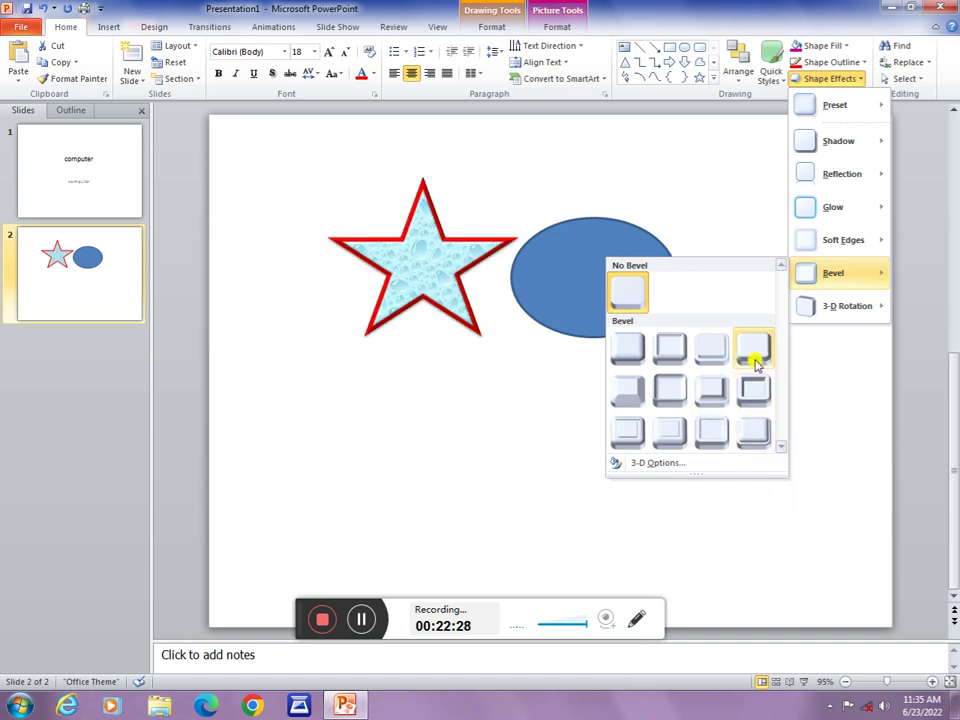
{"action": "mouse_move", "coordinate": [846, 306]}
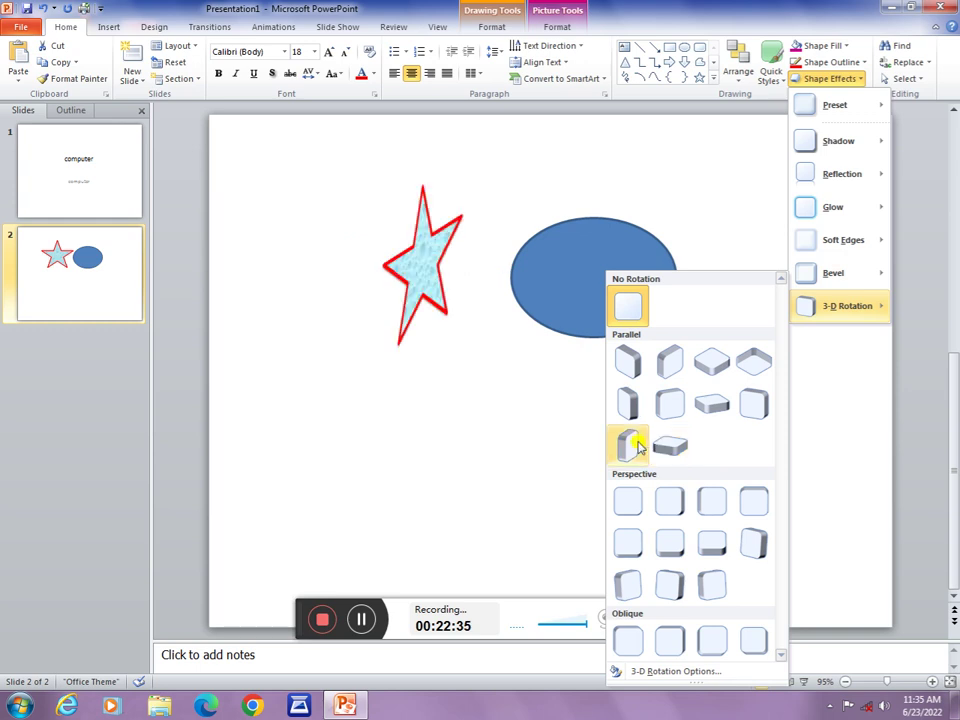
{"action": "left_click", "coordinate": [550, 401]}
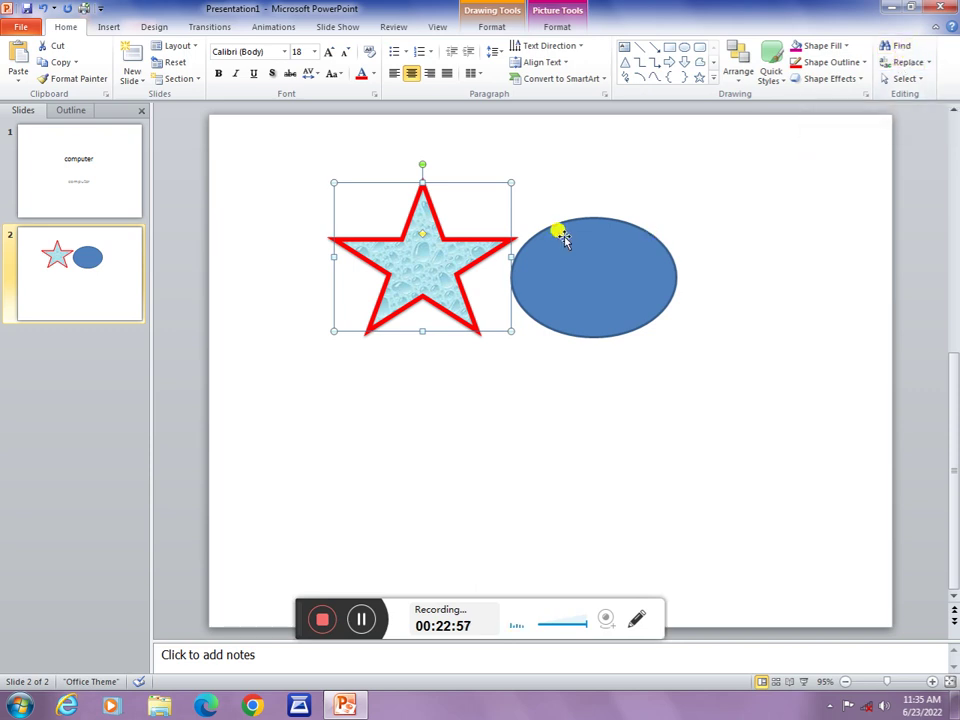
- Delete the star and the blue ellipse from slide 2
{"action": "key", "text": "Delete"}
{"action": "left_click", "coordinate": [514, 252]}
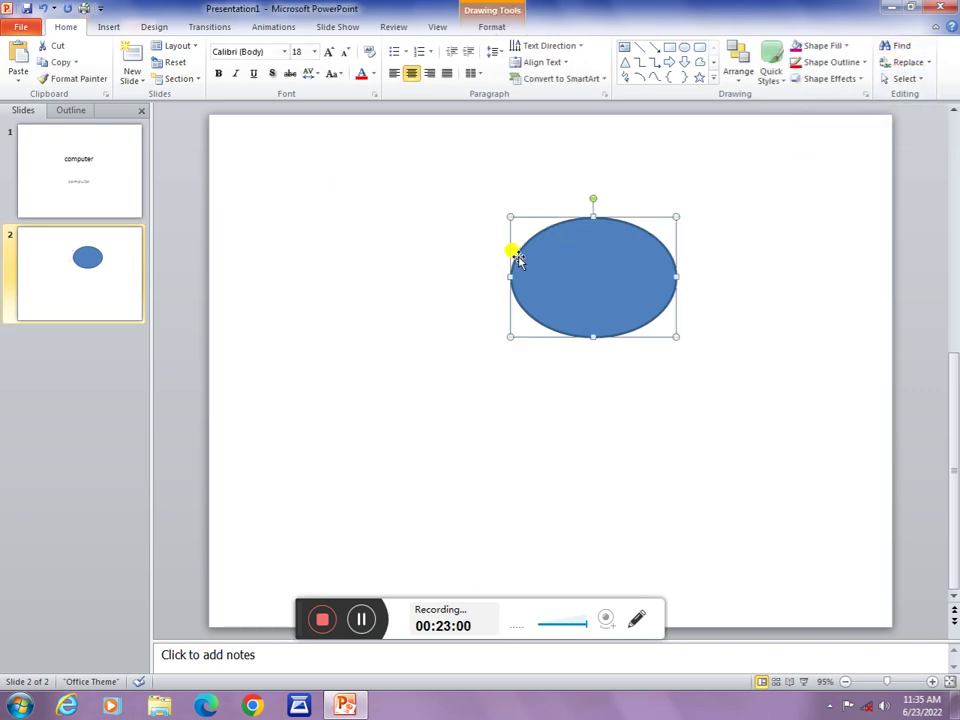
{"action": "key", "text": "Delete"}
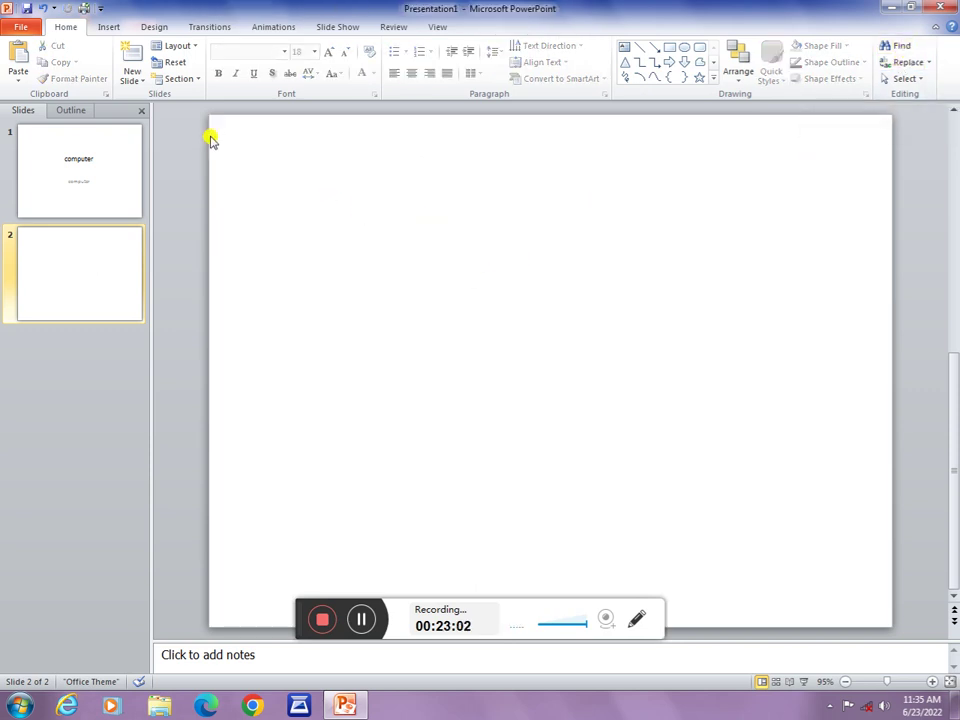
- Draw a wide text box and generate the sample paragraphs with =RAND()
{"action": "left_click", "coordinate": [108, 30]}
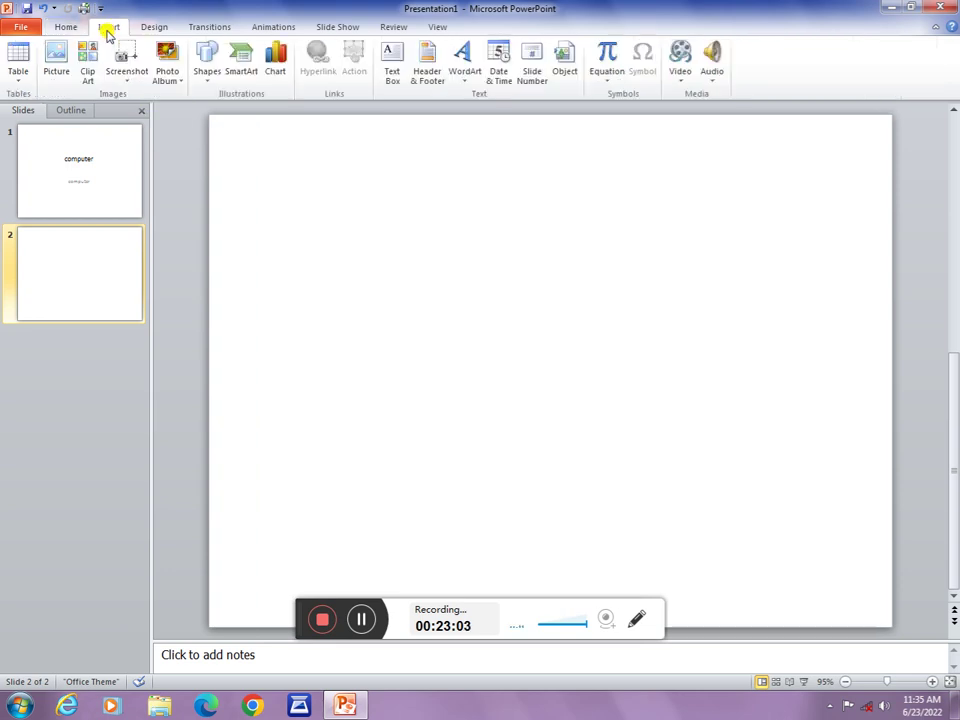
{"action": "left_click", "coordinate": [392, 84]}
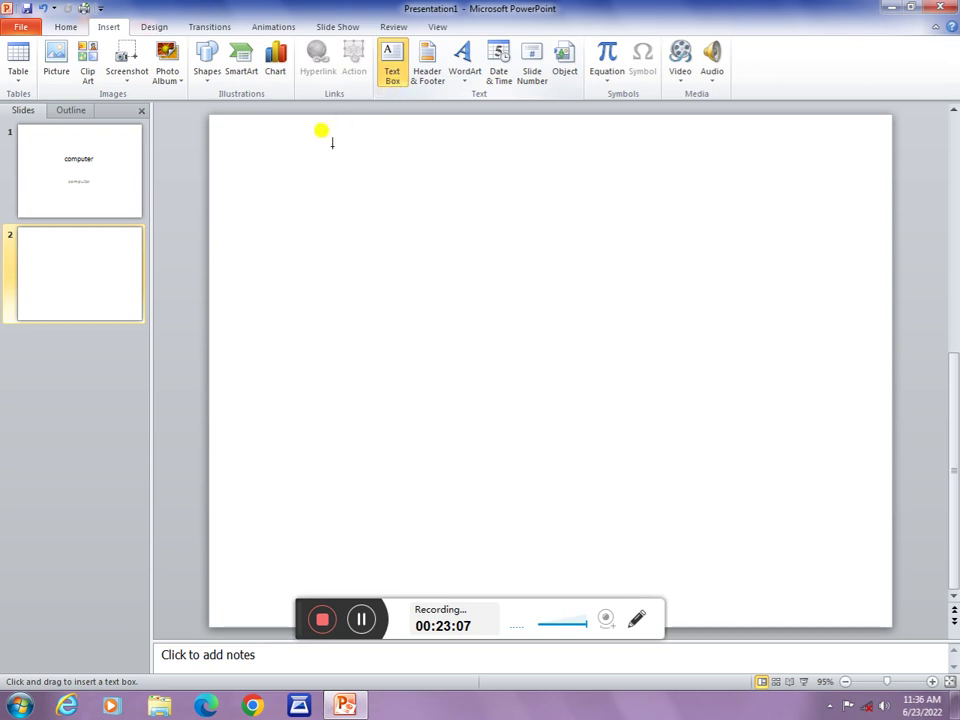
{"action": "left_click_drag", "start_coordinate": [278, 150], "coordinate": [776, 296]}
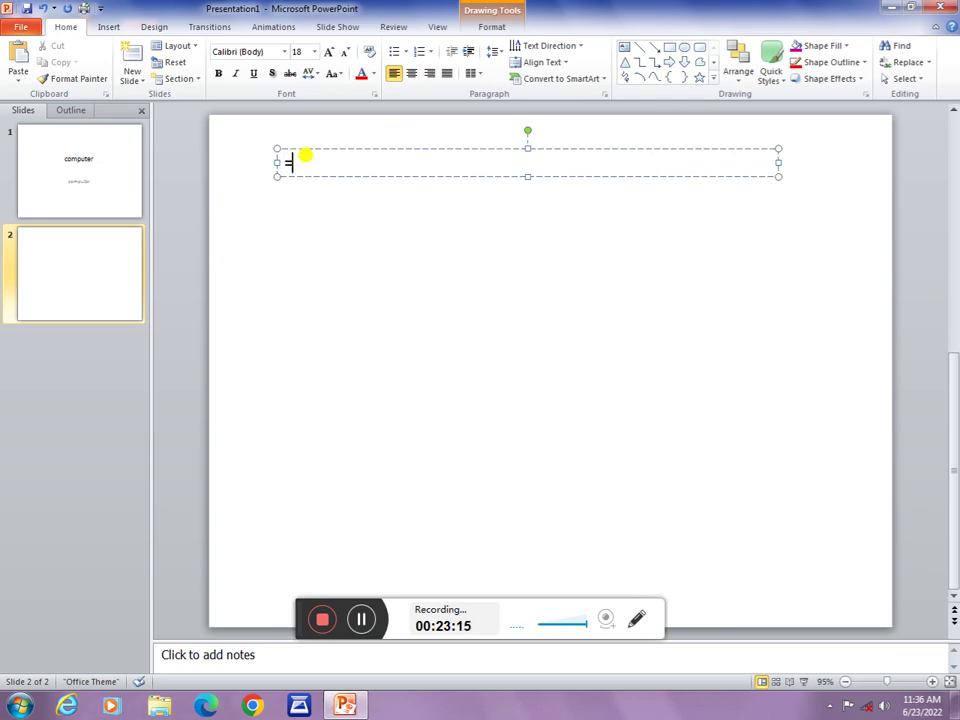
{"action": "type", "text": "R"}
{"action": "type", "text": "D()"}
{"action": "key", "text": "Return"}
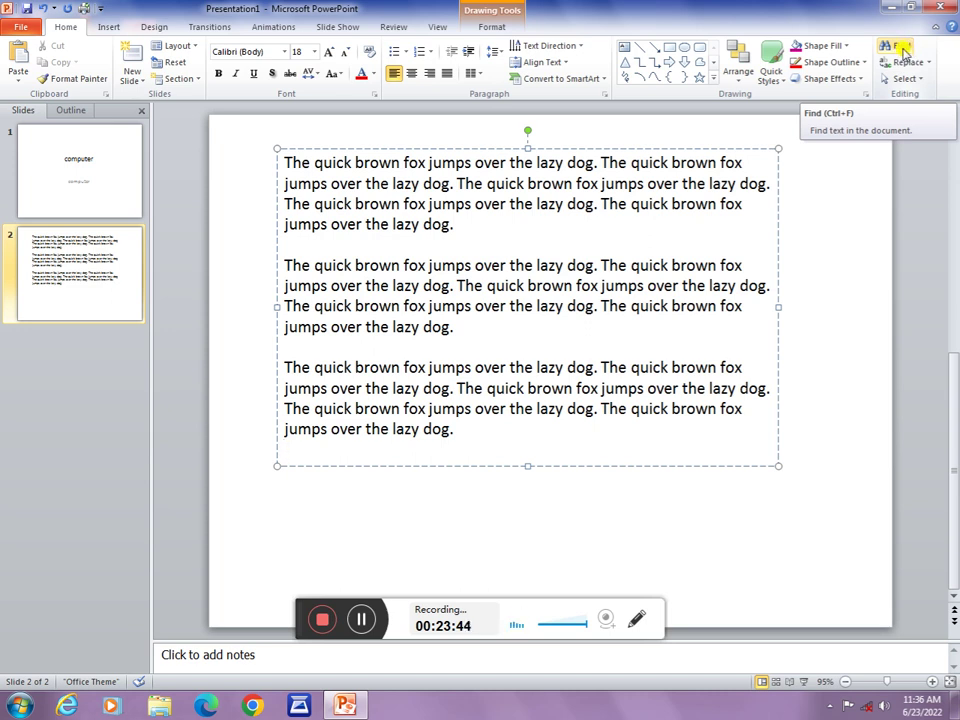
- Search the slide text for FOX and find the first match
{"action": "left_click", "coordinate": [904, 48]}
{"action": "left_click_drag", "start_coordinate": [820, 590], "coordinate": [782, 516]}
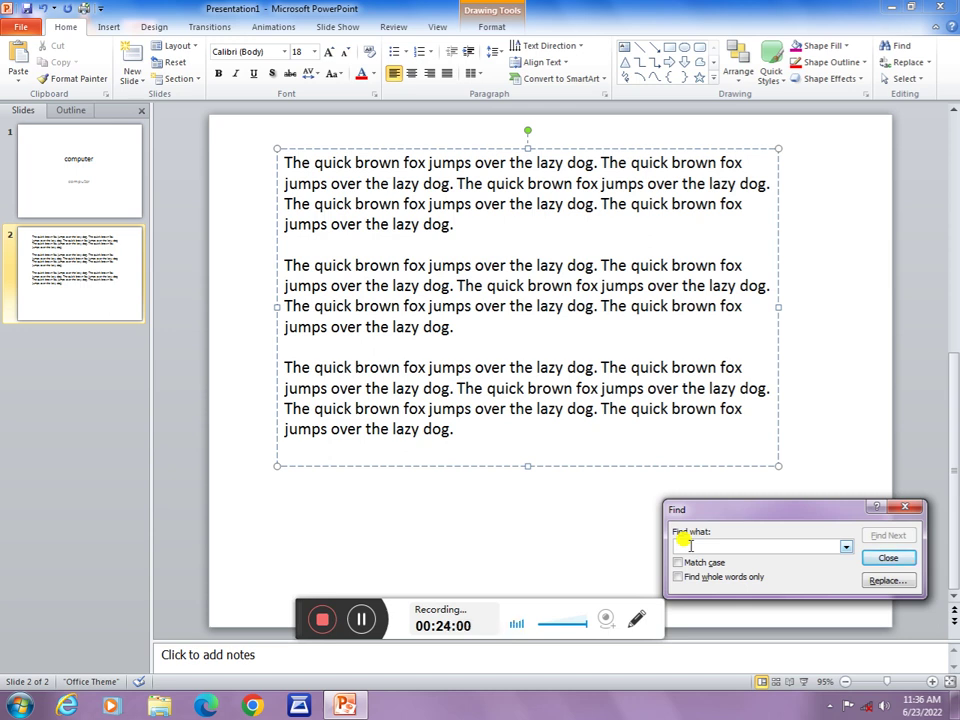
{"action": "type", "text": "FO"}
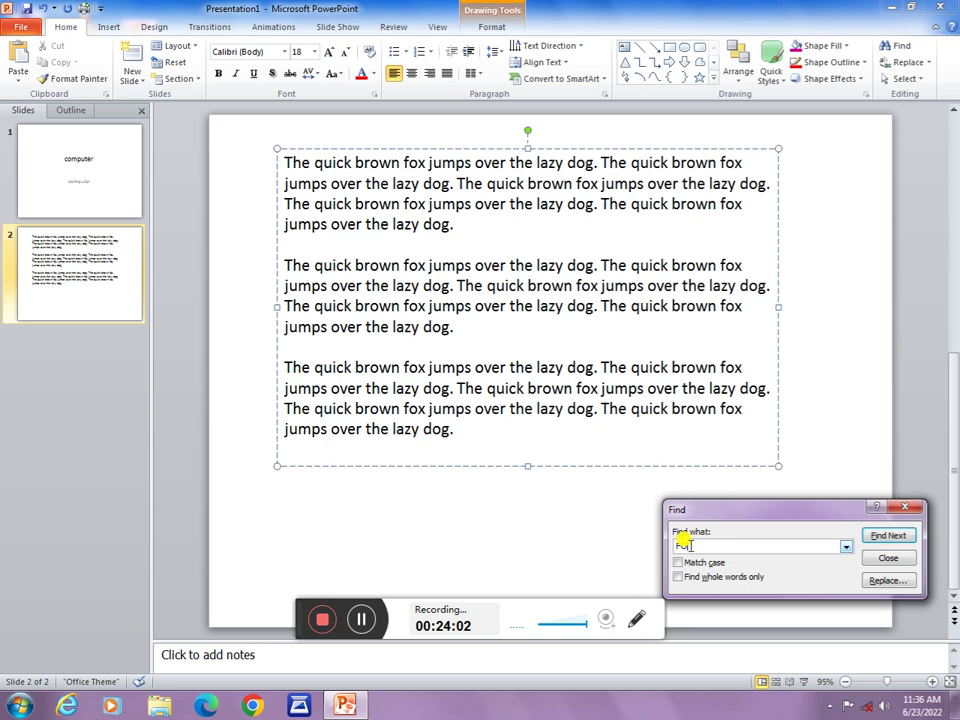
{"action": "type", "text": "X"}
{"action": "left_click", "coordinate": [875, 537]}
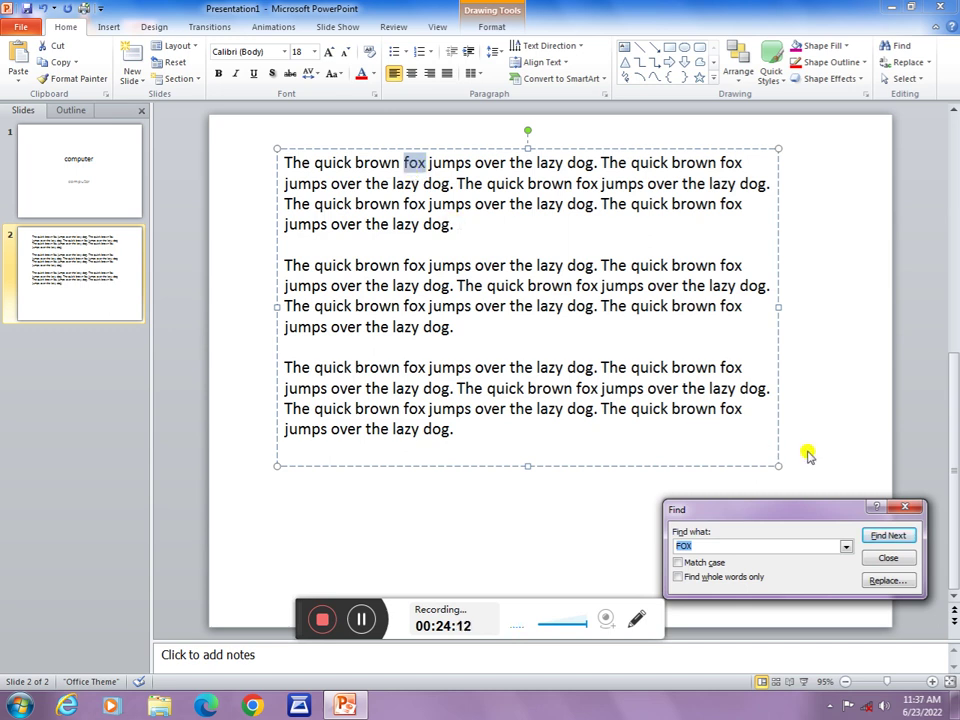
- Step through every remaining fox match until the search finishes, then close Find
{"action": "left_click", "coordinate": [892, 538]}
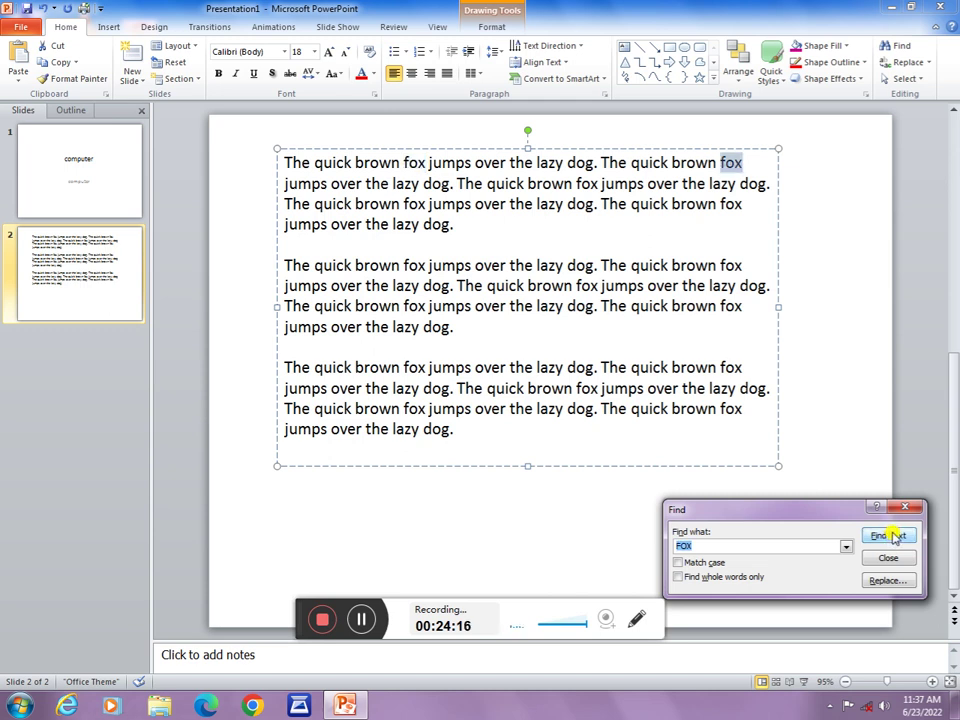
{"action": "left_click", "coordinate": [892, 538]}
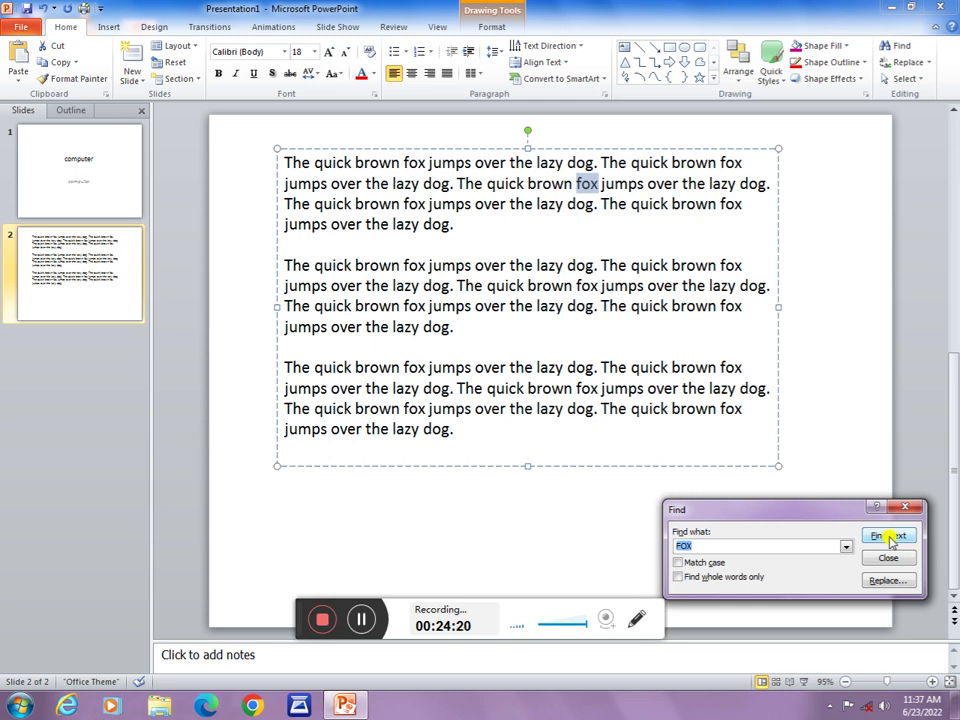
{"action": "left_click", "coordinate": [884, 538]}
{"action": "left_click", "coordinate": [889, 538]}
{"action": "left_click", "coordinate": [889, 537]}
{"action": "left_click", "coordinate": [889, 537]}
{"action": "left_click", "coordinate": [889, 537]}
{"action": "left_click", "coordinate": [889, 537]}
{"action": "left_click", "coordinate": [889, 537]}
{"action": "left_click", "coordinate": [889, 537]}
{"action": "left_click", "coordinate": [889, 537]}
{"action": "left_click", "coordinate": [889, 537]}
{"action": "left_click", "coordinate": [890, 536]}
{"action": "left_click", "coordinate": [893, 534]}
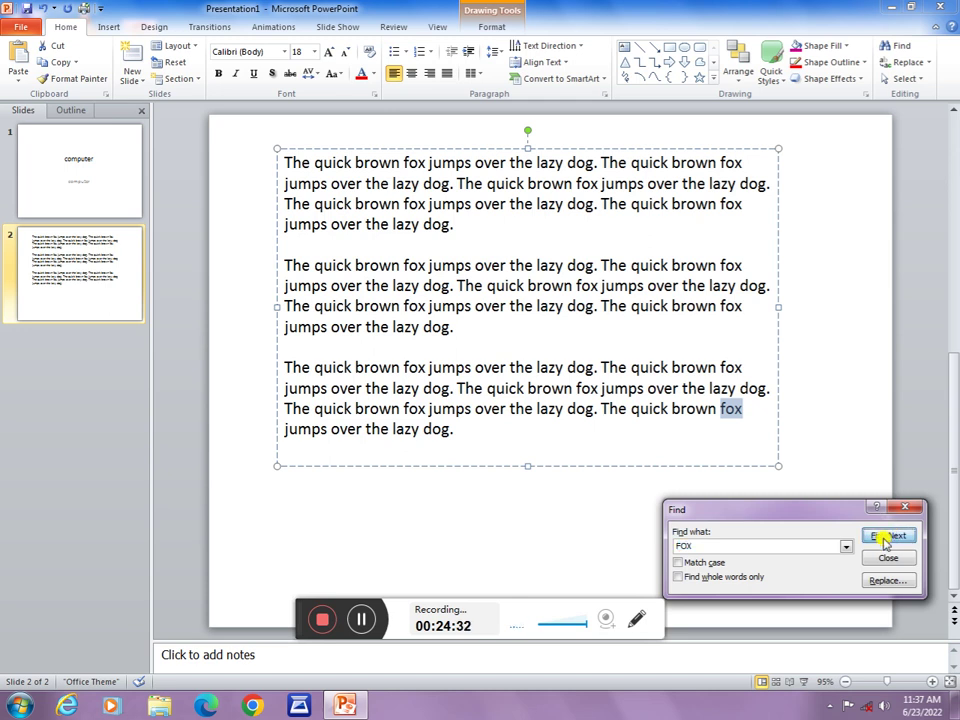
{"action": "left_click", "coordinate": [884, 536]}
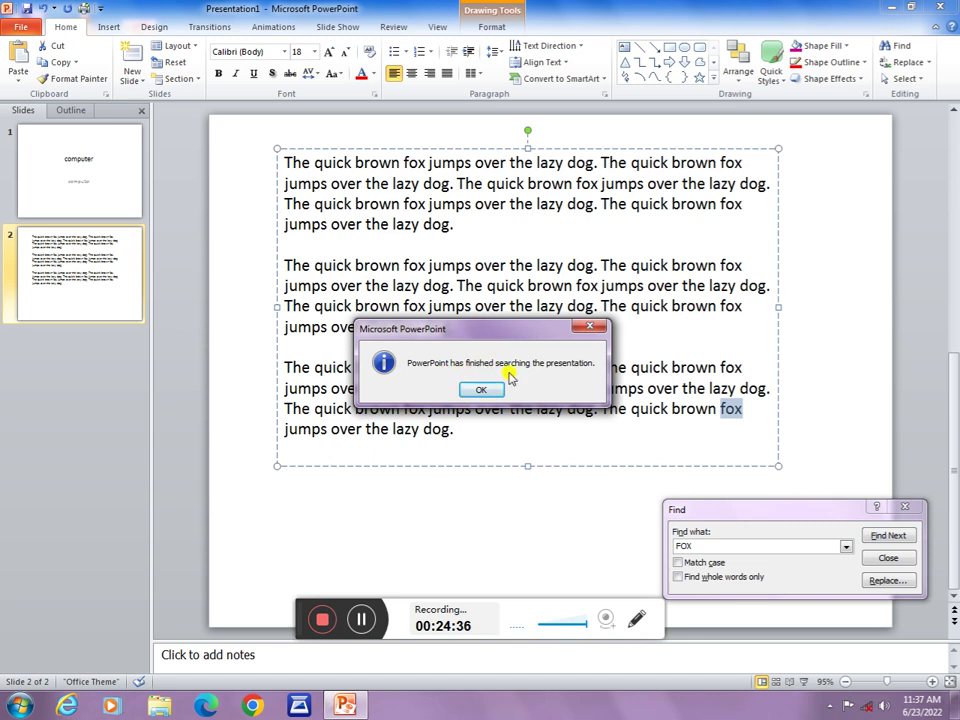
{"action": "left_click", "coordinate": [480, 391]}
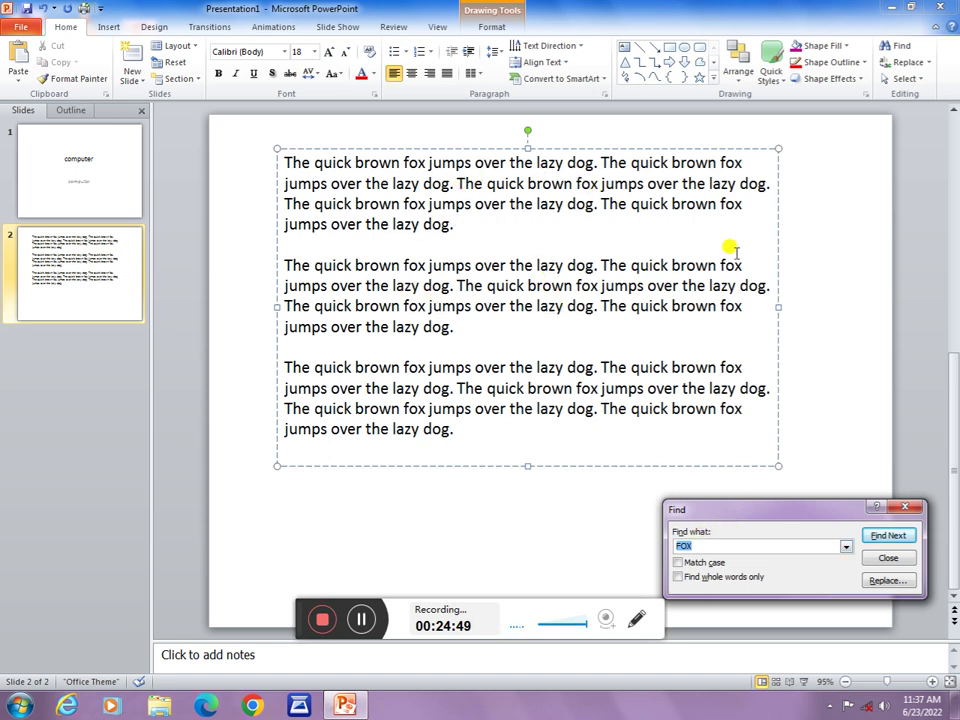
{"action": "left_click", "coordinate": [906, 512]}
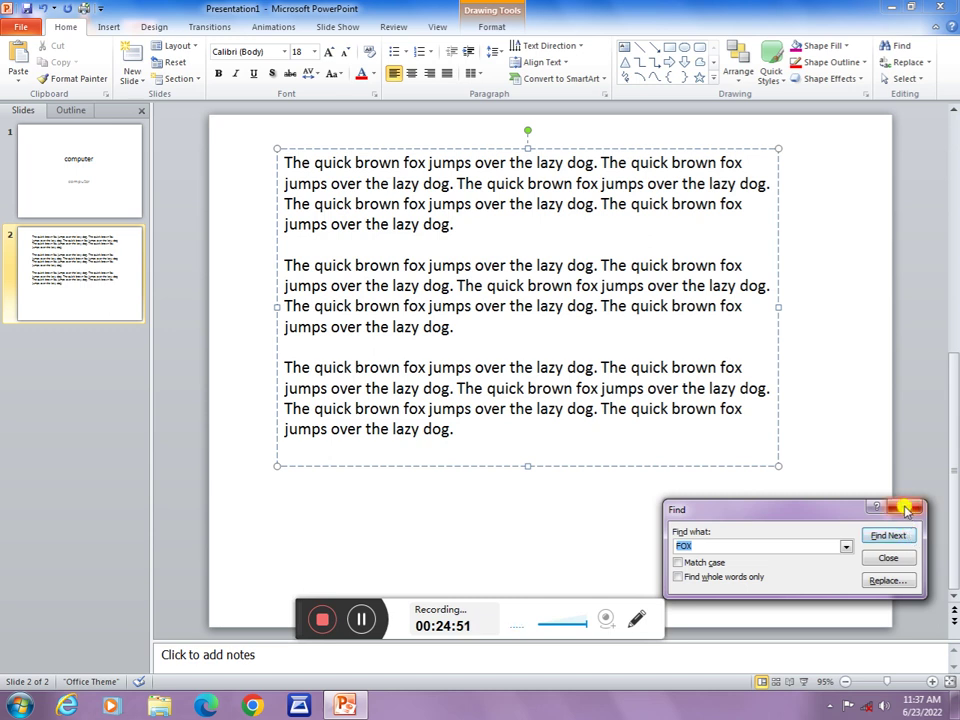
- Replace all 15 occurrences of FOX with CAT using Replace All
{"action": "left_click", "coordinate": [904, 62]}
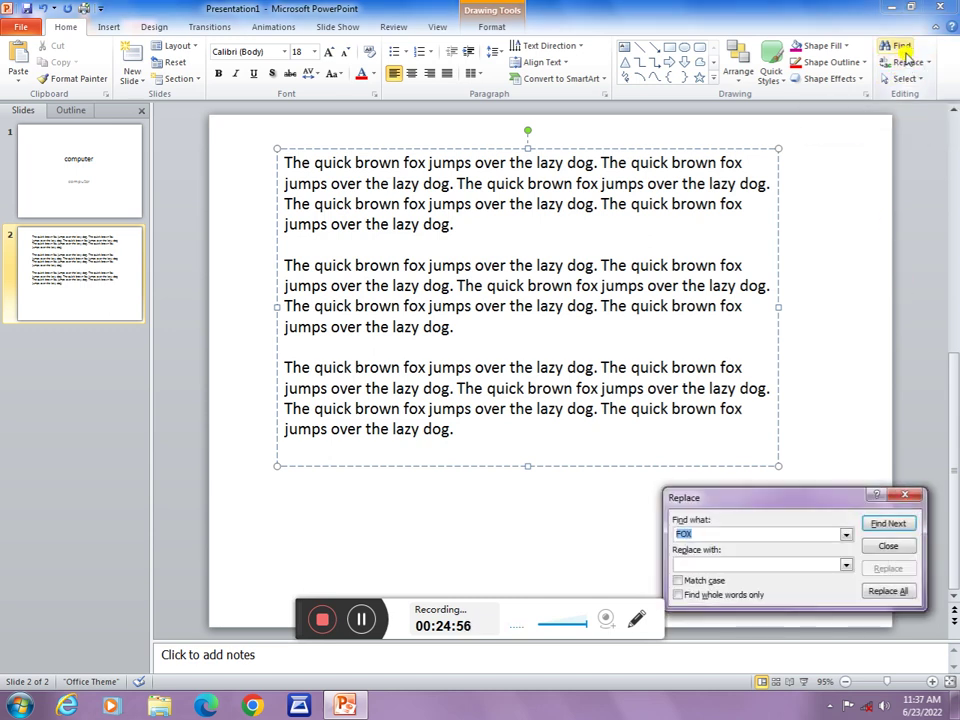
{"action": "mouse_move", "coordinate": [820, 510]}
{"action": "left_mouse_down"}
{"action": "mouse_move", "coordinate": [782, 499]}
{"action": "mouse_move", "coordinate": [782, 470]}
{"action": "left_mouse_up"}
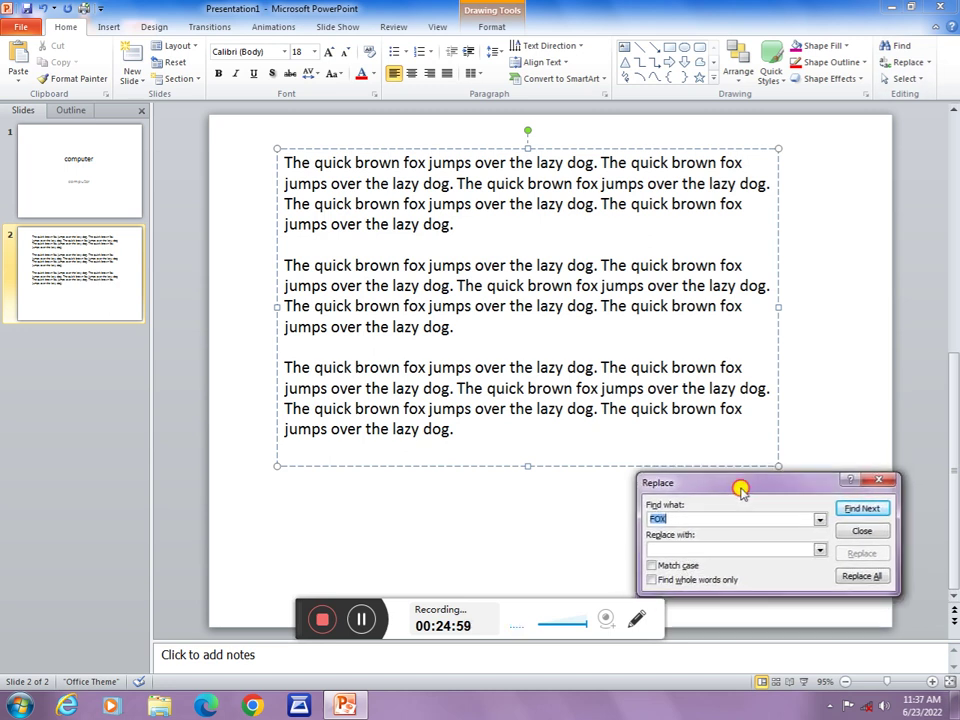
{"action": "left_click", "coordinate": [700, 505]}
{"action": "double_click", "coordinate": [722, 500]}
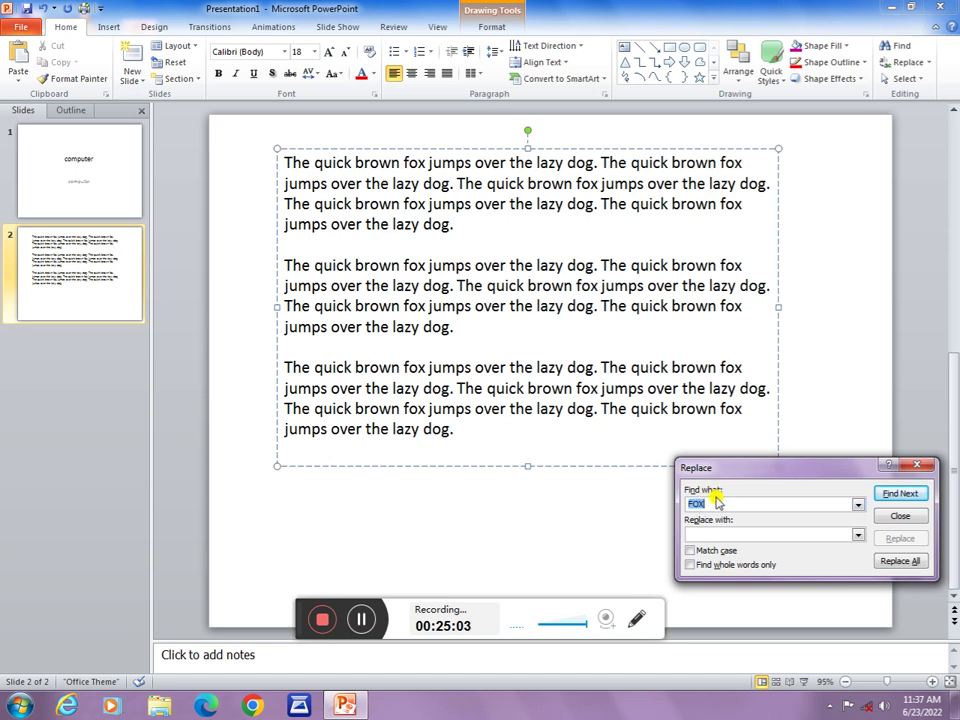
{"action": "left_click", "coordinate": [711, 502]}
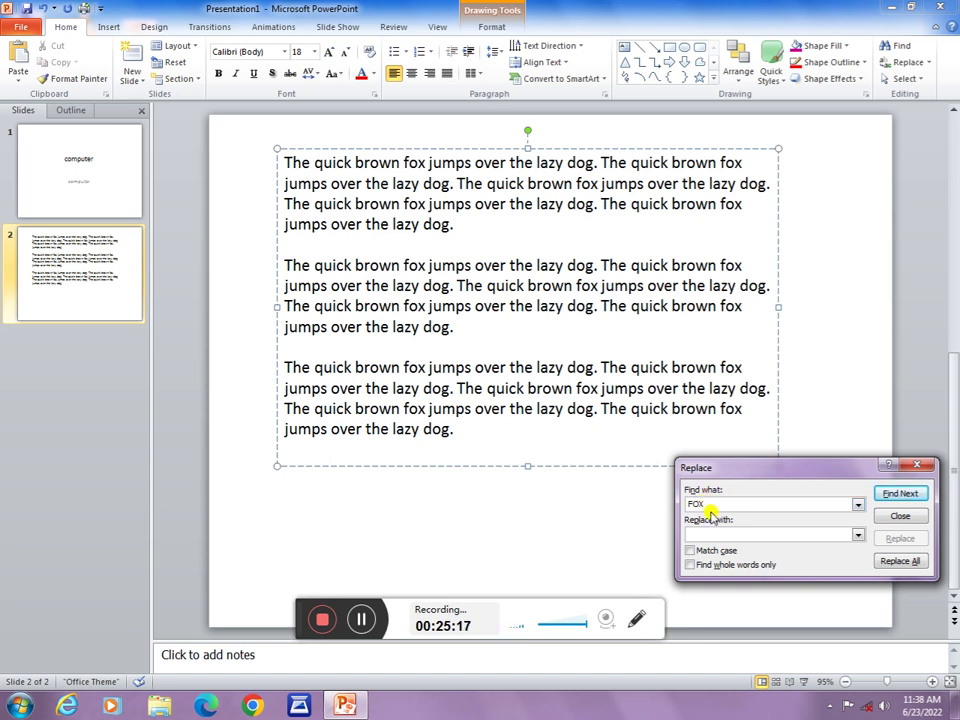
{"action": "left_click", "coordinate": [716, 535]}
{"action": "type", "text": "Ca"}
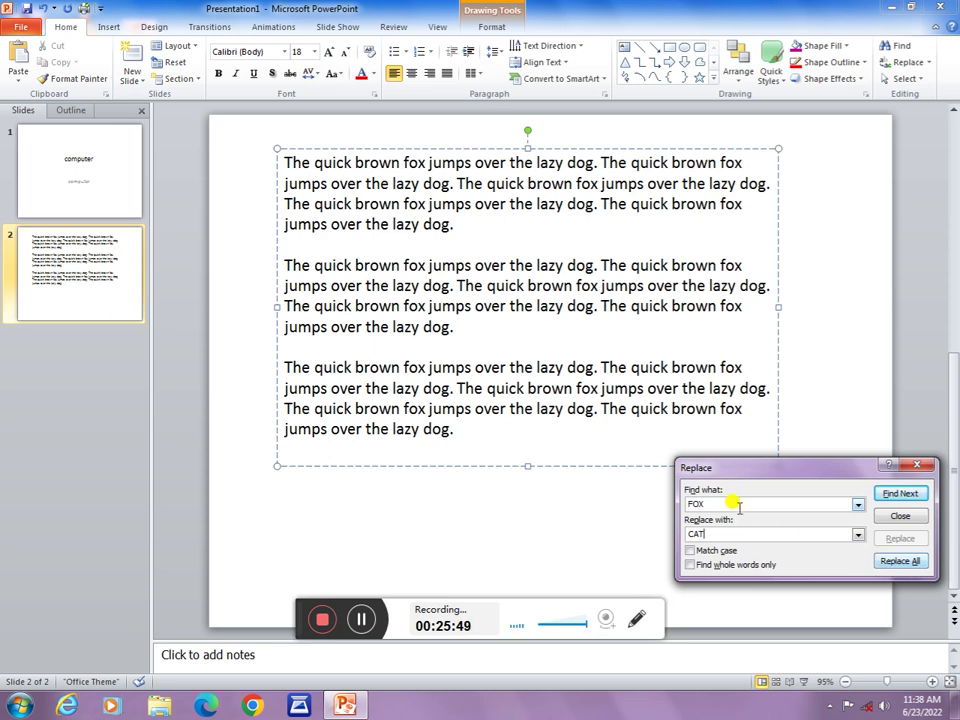
{"action": "left_click", "coordinate": [889, 563]}
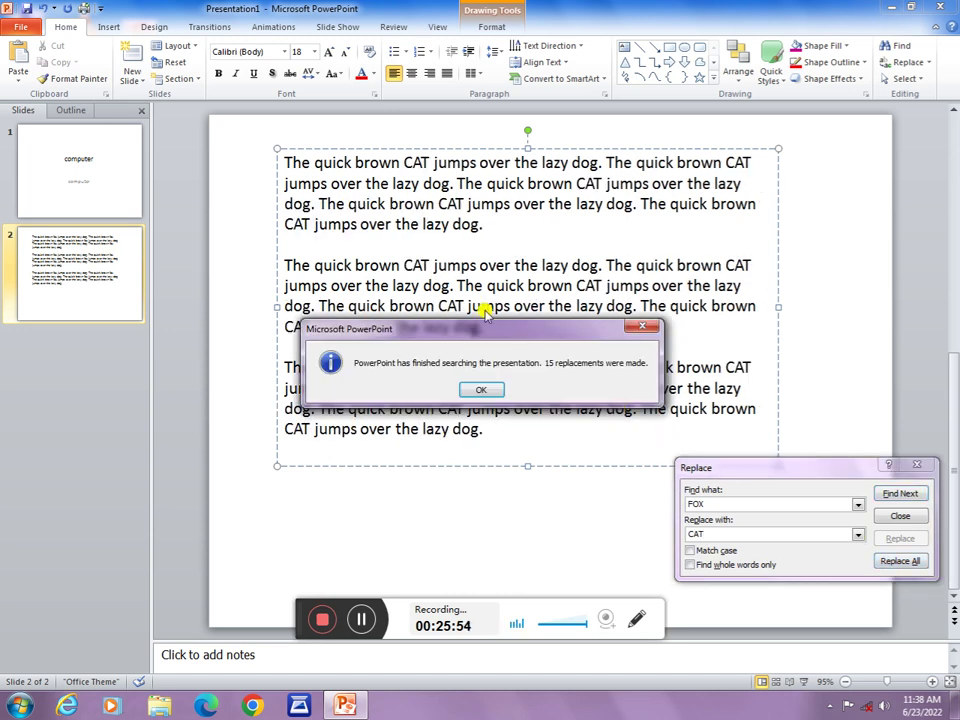
{"action": "left_click", "coordinate": [487, 389]}
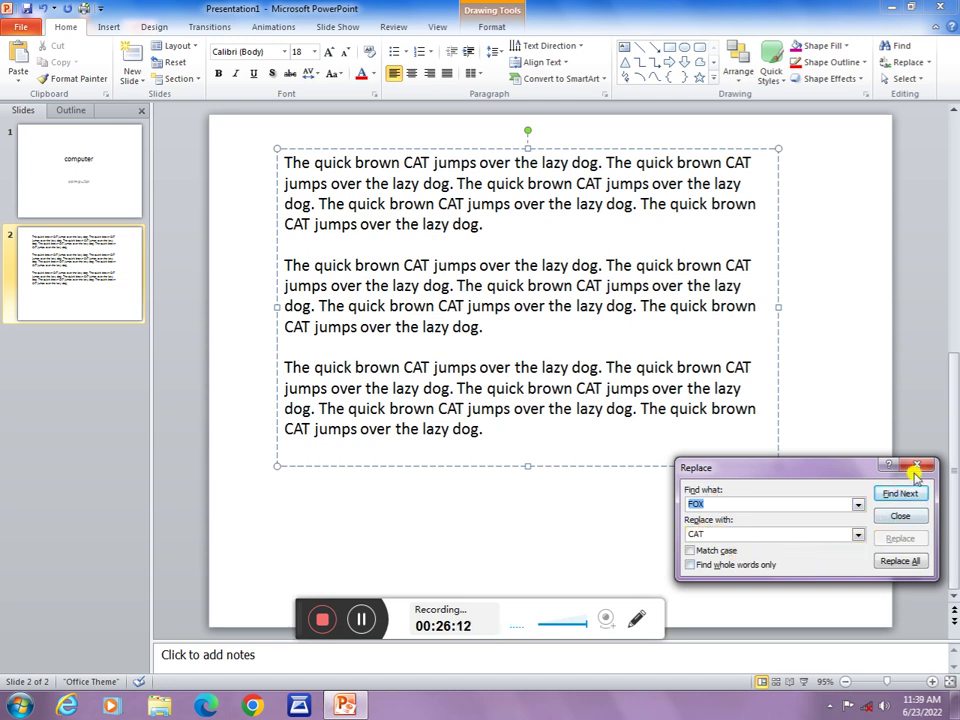
{"action": "left_click", "coordinate": [900, 516]}
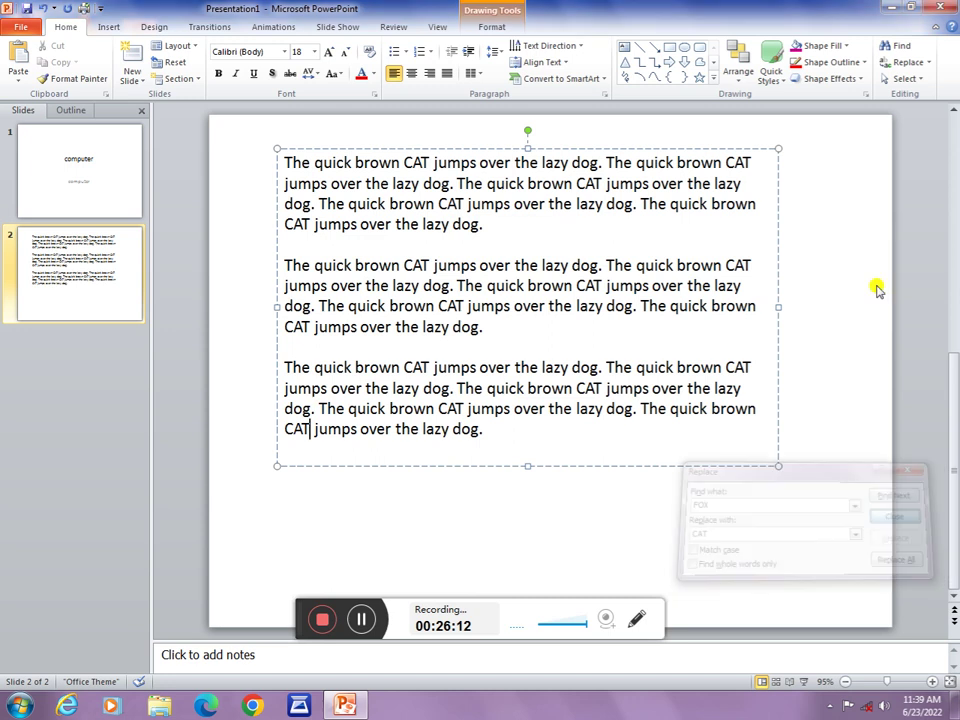
{"action": "left_click", "coordinate": [910, 82]}
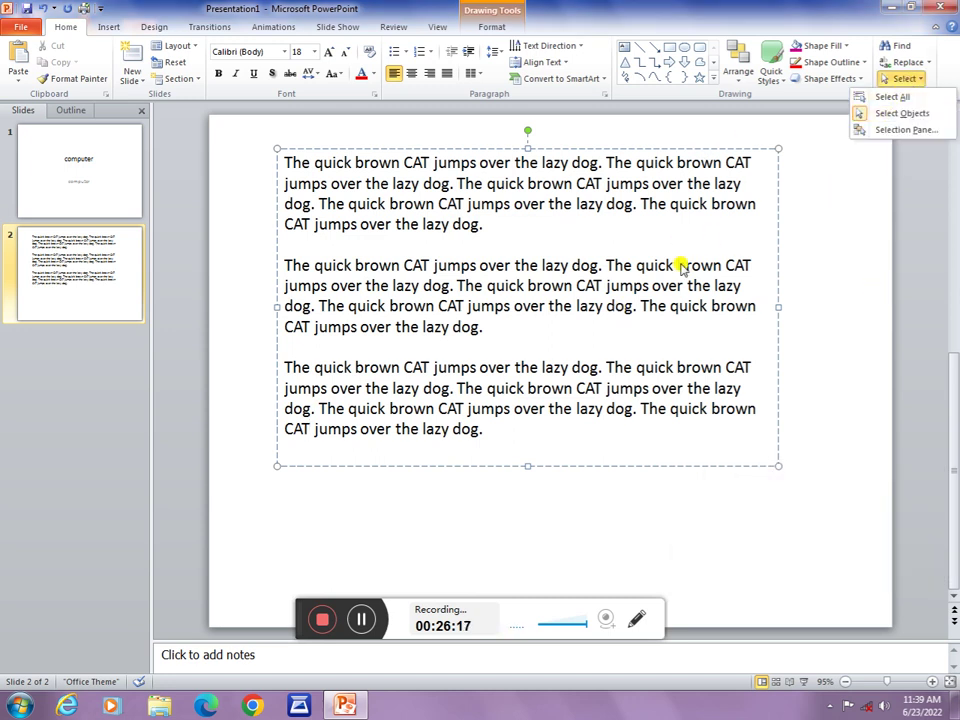
- Select all the text in the CAT text box, then clear the selection
{"action": "left_click", "coordinate": [880, 97]}
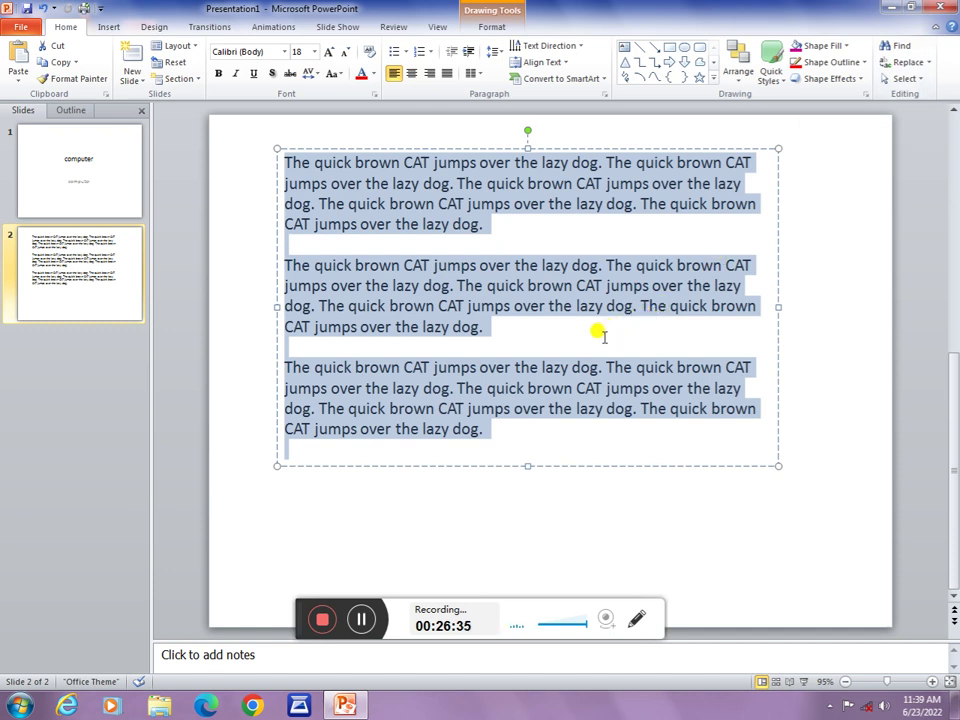
{"action": "left_click", "coordinate": [492, 328]}
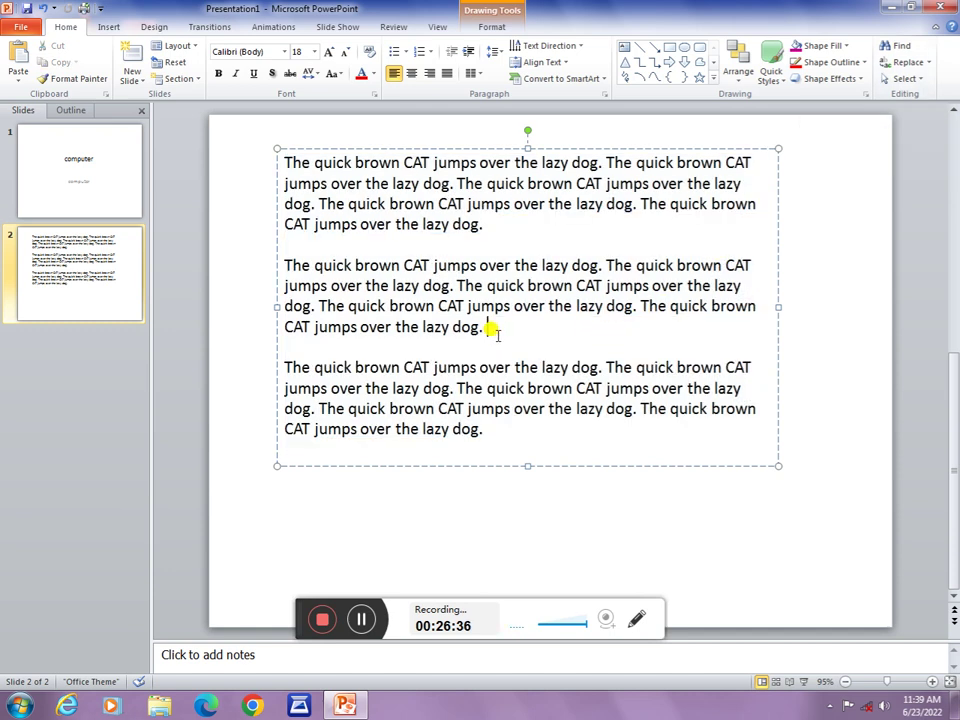
- Deselect the text box so only the CAT paragraphs remain visible
{"action": "left_click", "coordinate": [800, 317]}
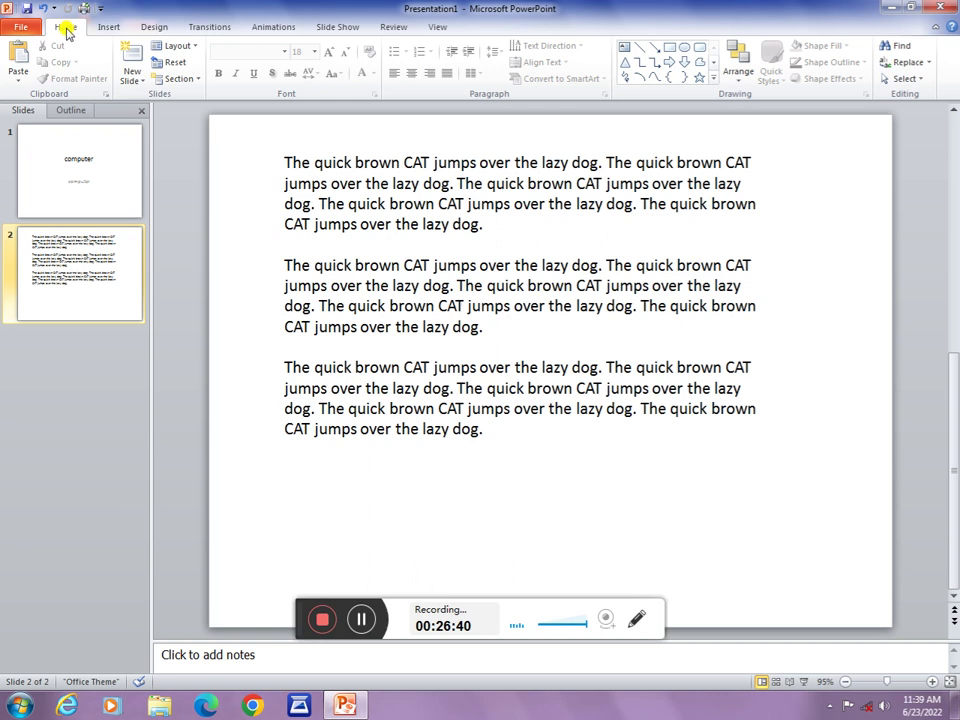